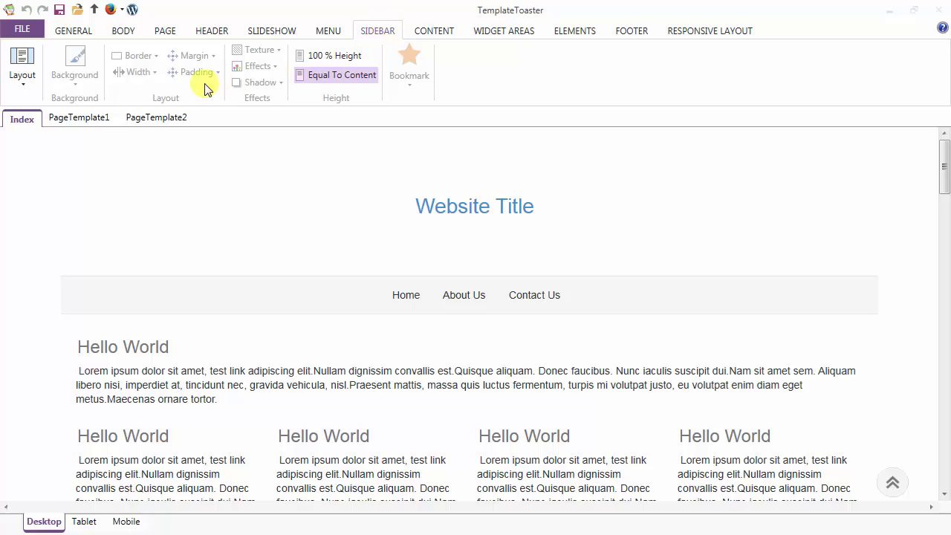
Step: Set the page's sidebar layout to Left Right Sidebar
click(20, 77)
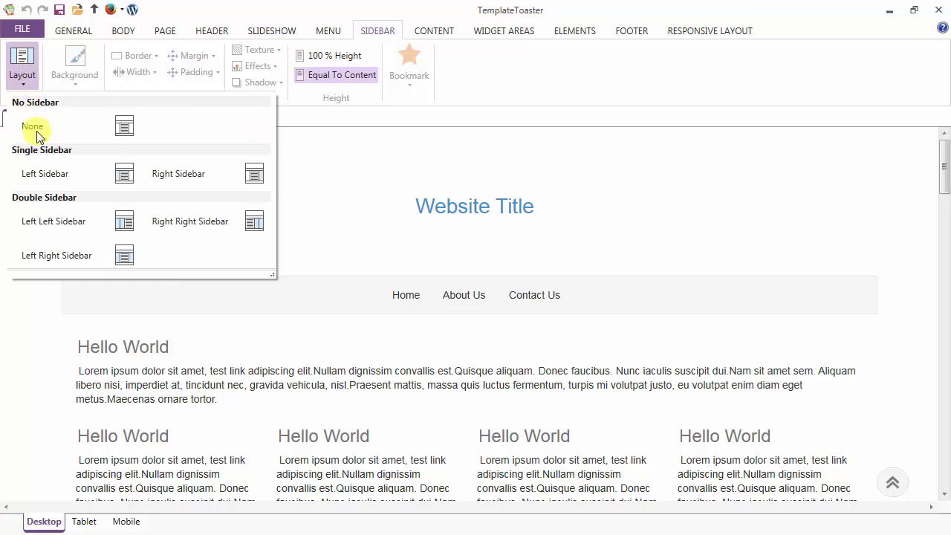
click(54, 257)
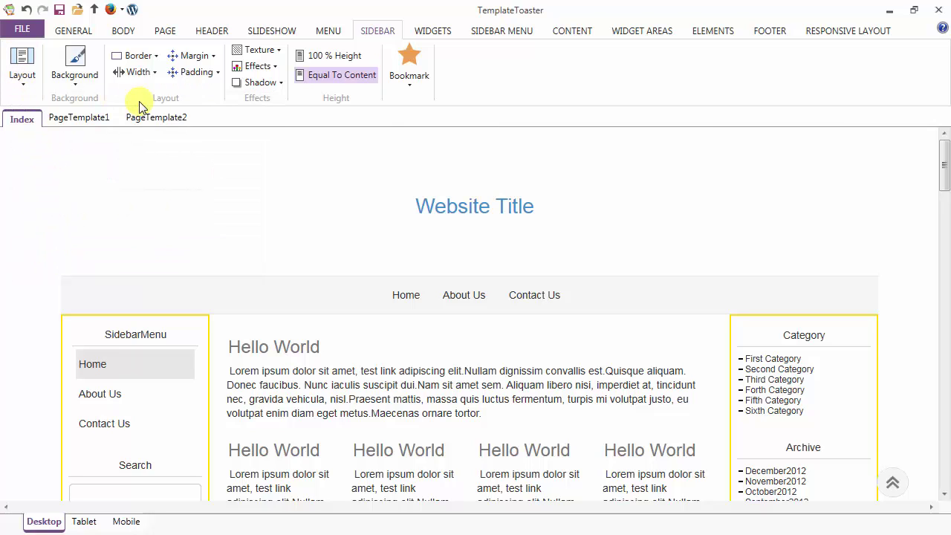
Step: Apply the sidebar menu preset with a solid blue header and a thin outlined box around the menu links
click(496, 34)
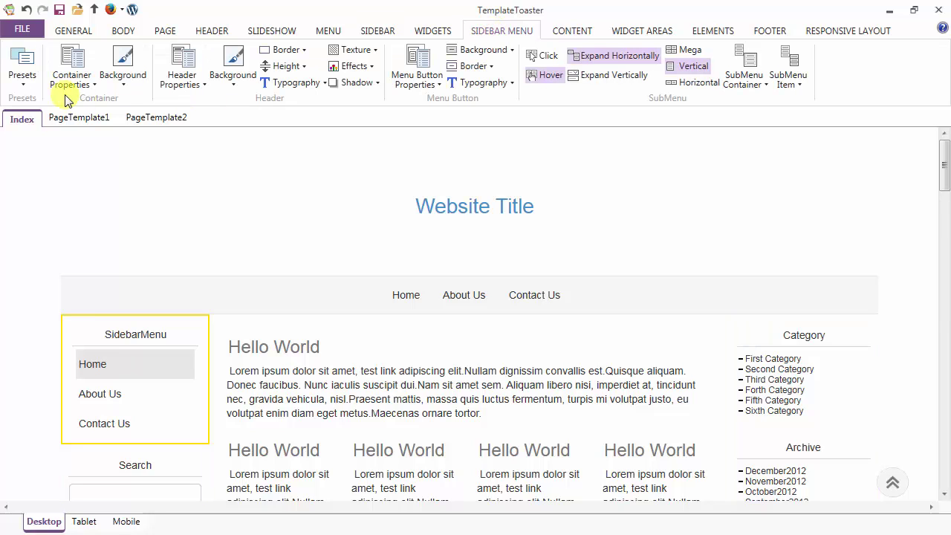
click(20, 68)
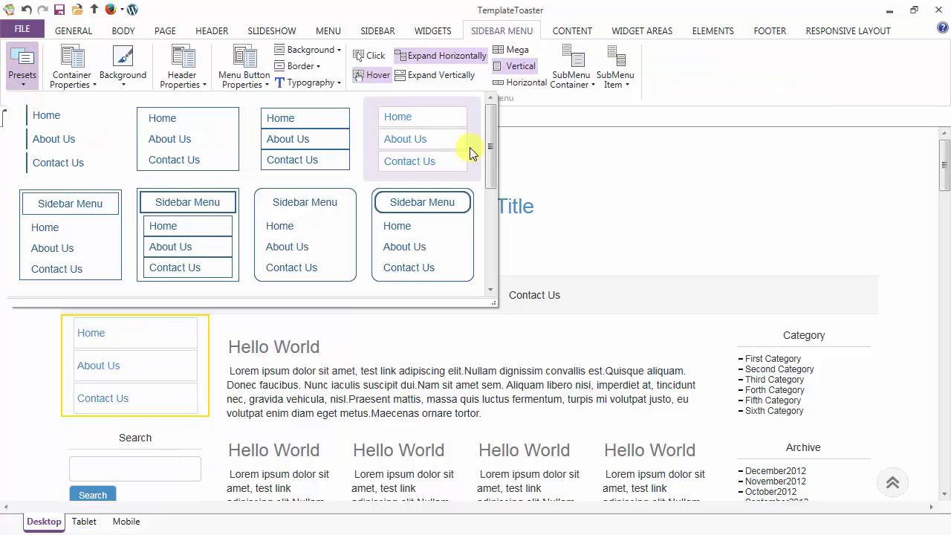
drag(493, 140, 493, 220)
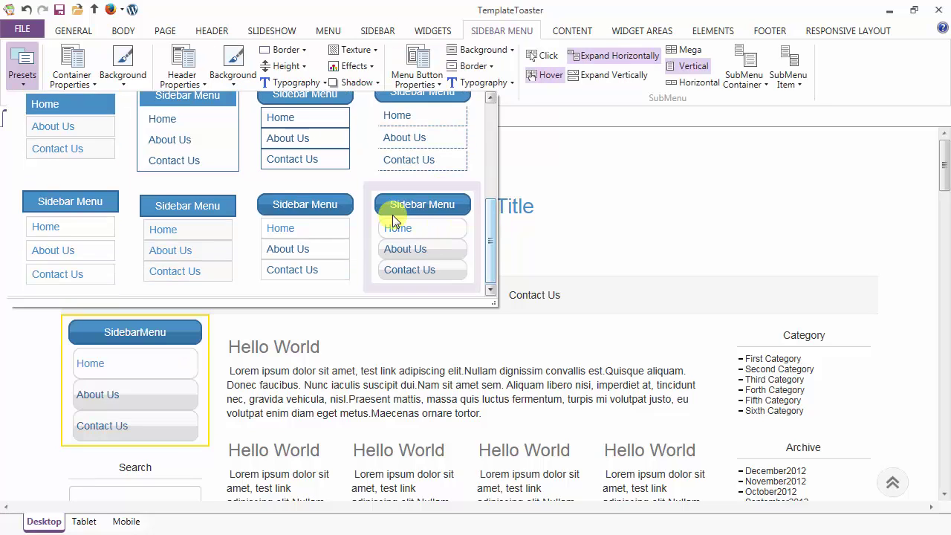
click(211, 145)
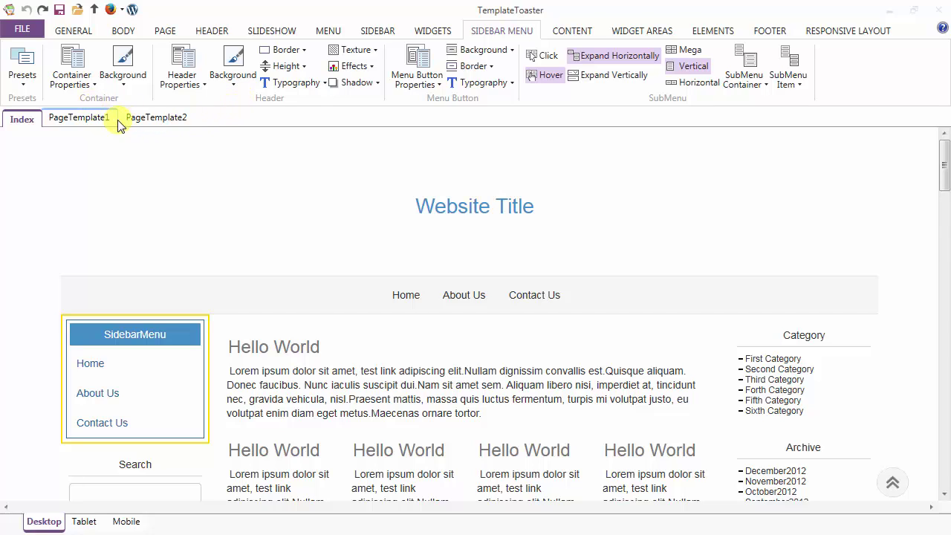
Step: Set the sidebar menu container's margin to 5 on all four sides
click(71, 75)
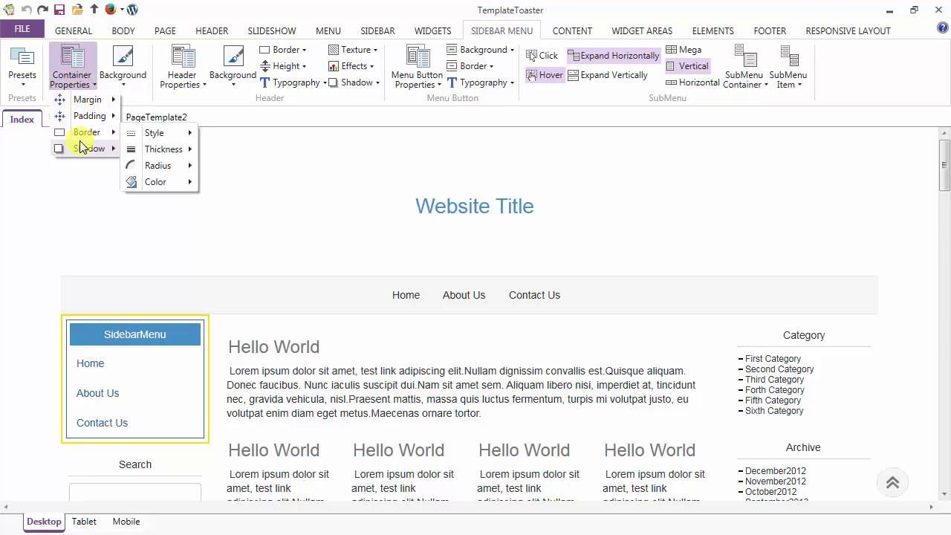
click(91, 101)
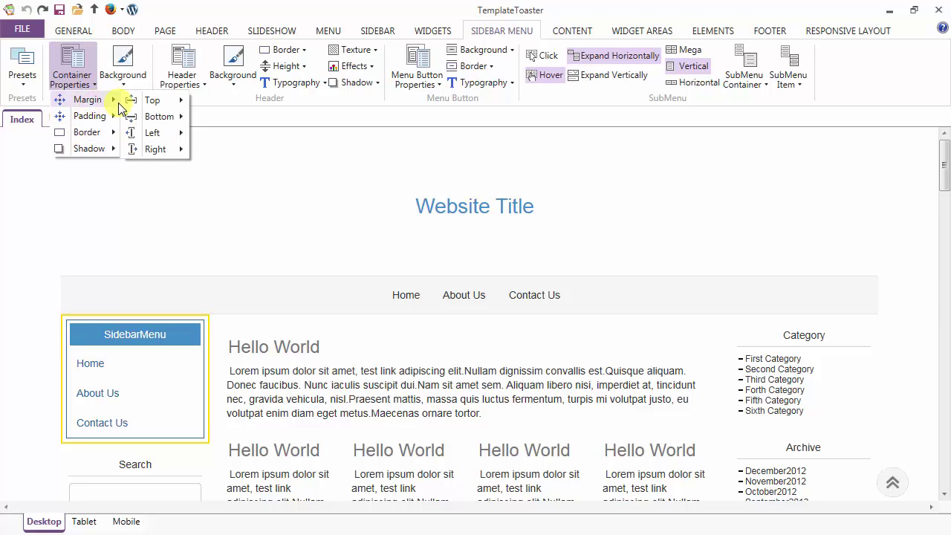
click(151, 102)
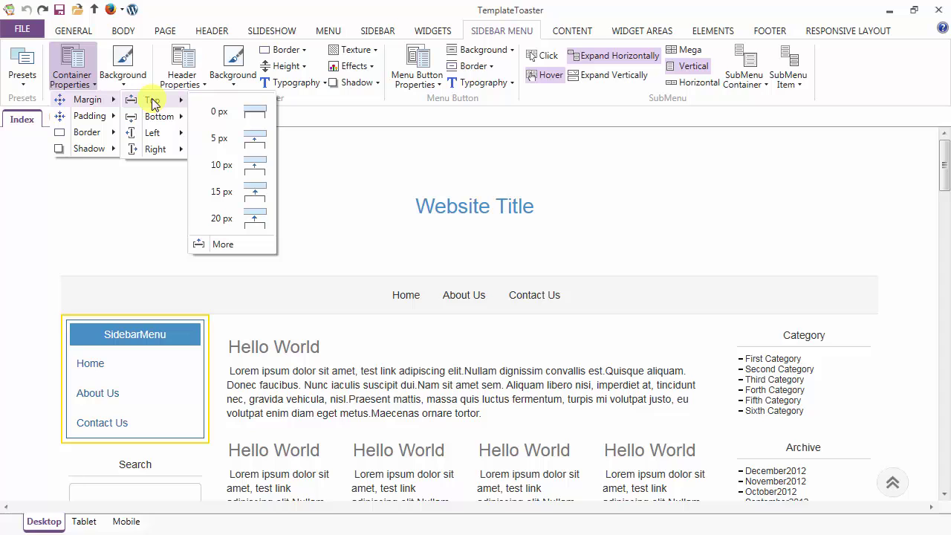
click(215, 244)
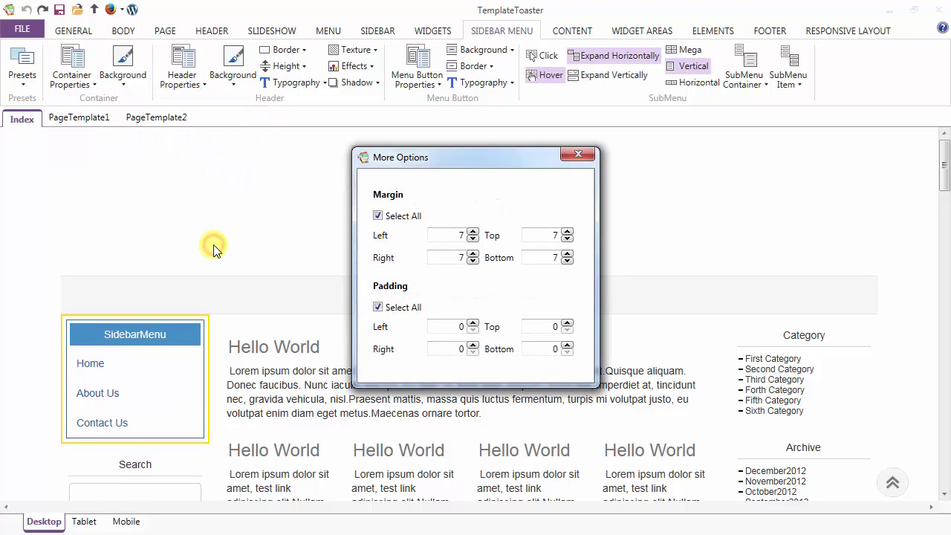
click(473, 239)
click(473, 240)
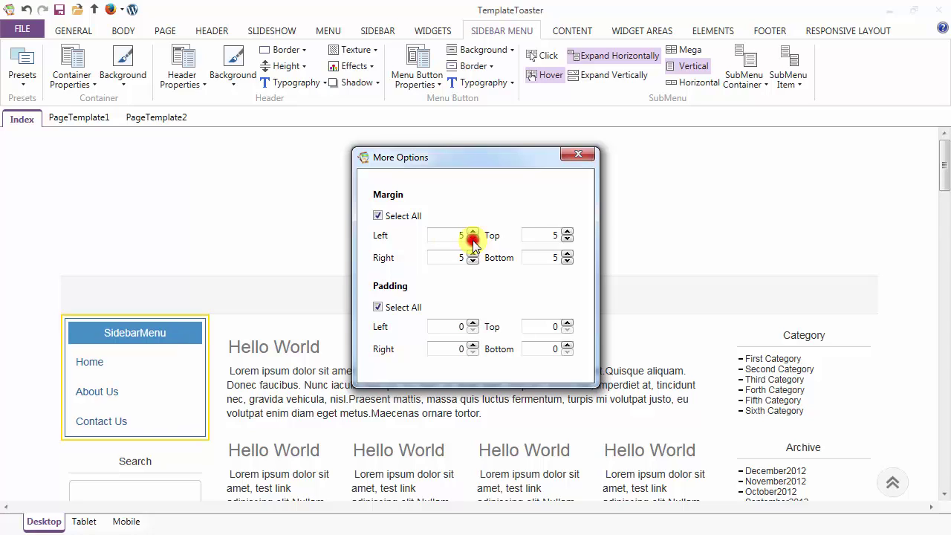
click(580, 155)
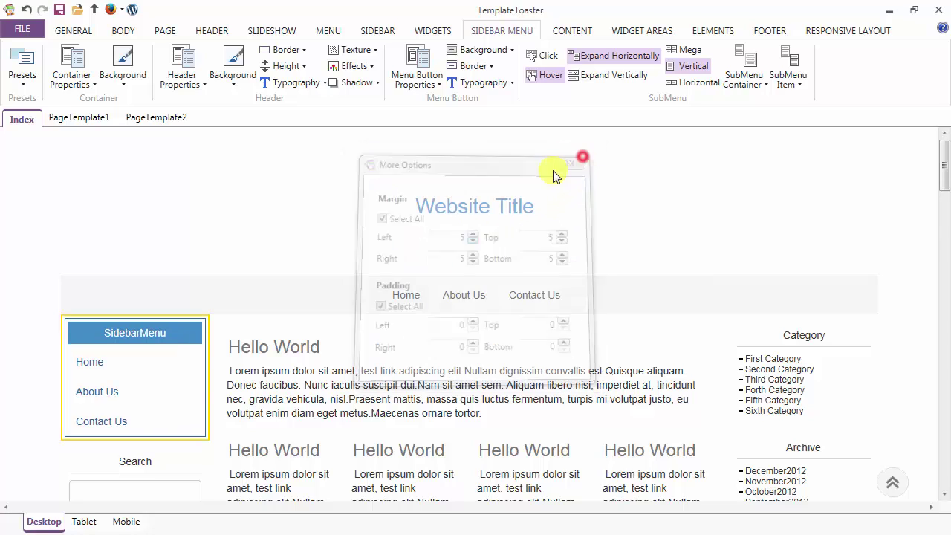
Step: Set the sidebar menu container's padding to 2 on all four sides
click(73, 80)
mouse_move(75, 116)
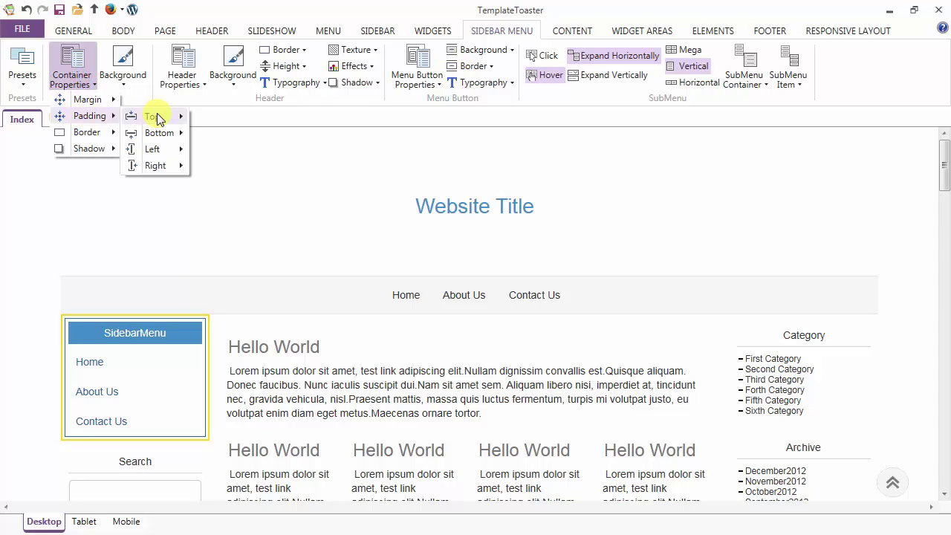
mouse_move(157, 115)
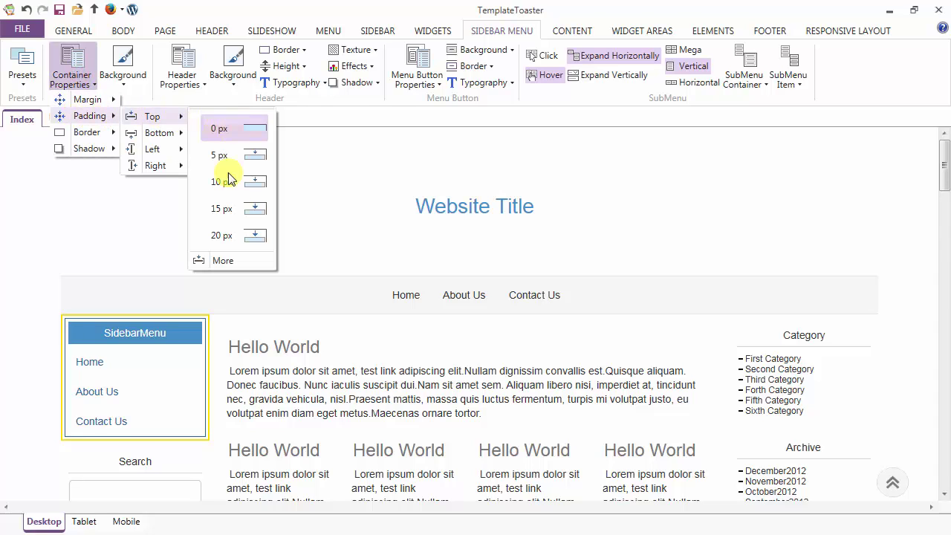
click(227, 261)
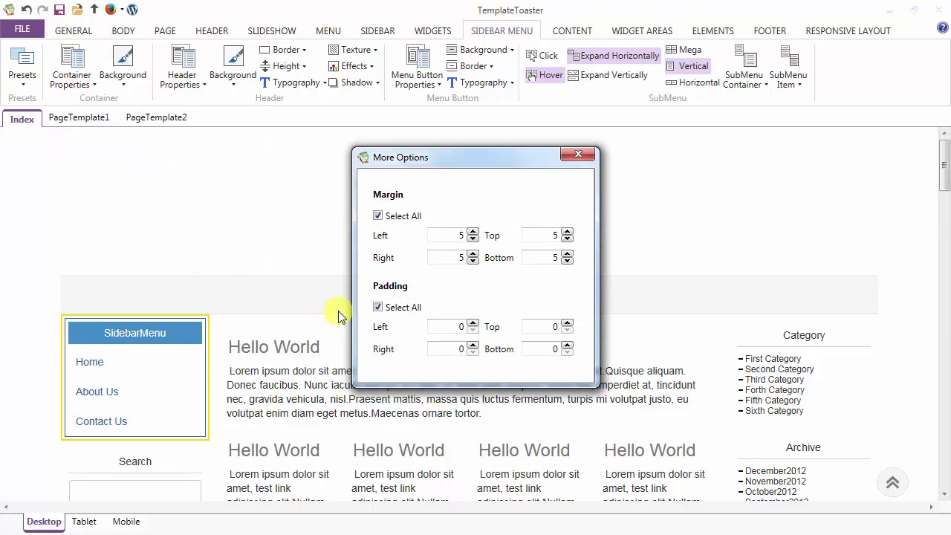
click(377, 306)
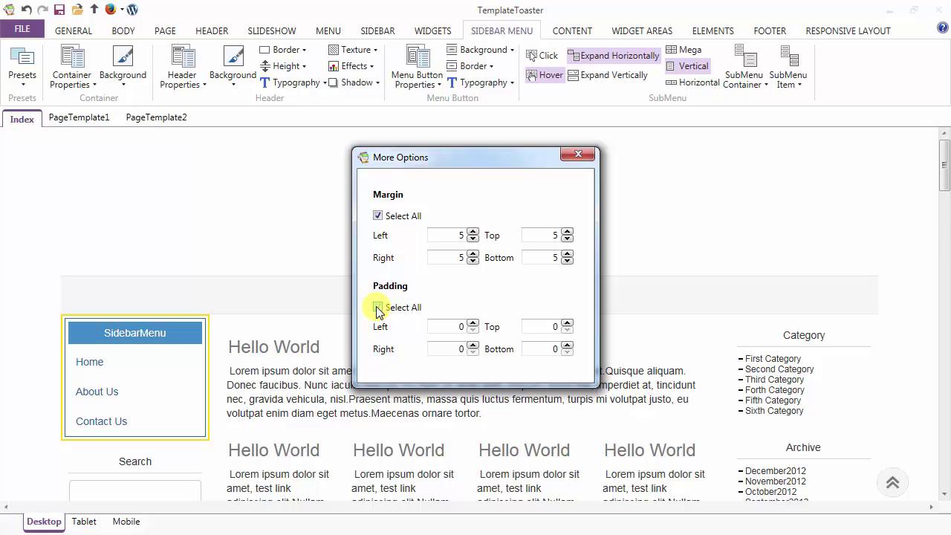
click(472, 323)
click(473, 323)
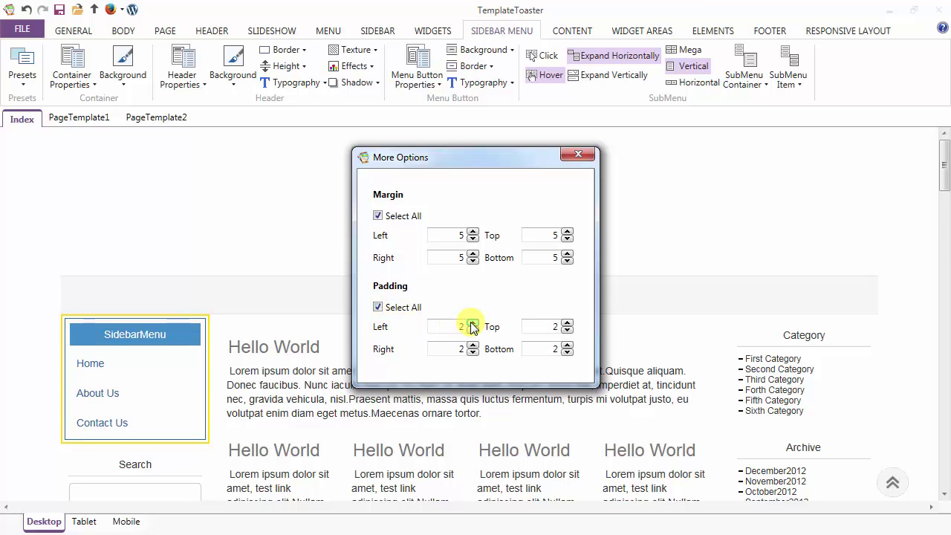
click(578, 155)
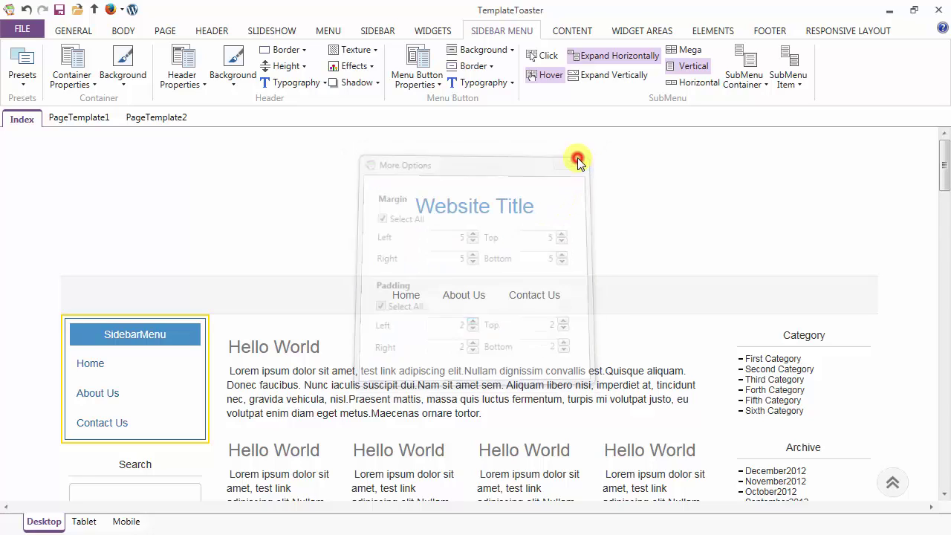
Step: Give the sidebar menu container the preset shadow along its upper edge, coloured light grey from the theme colors
click(72, 70)
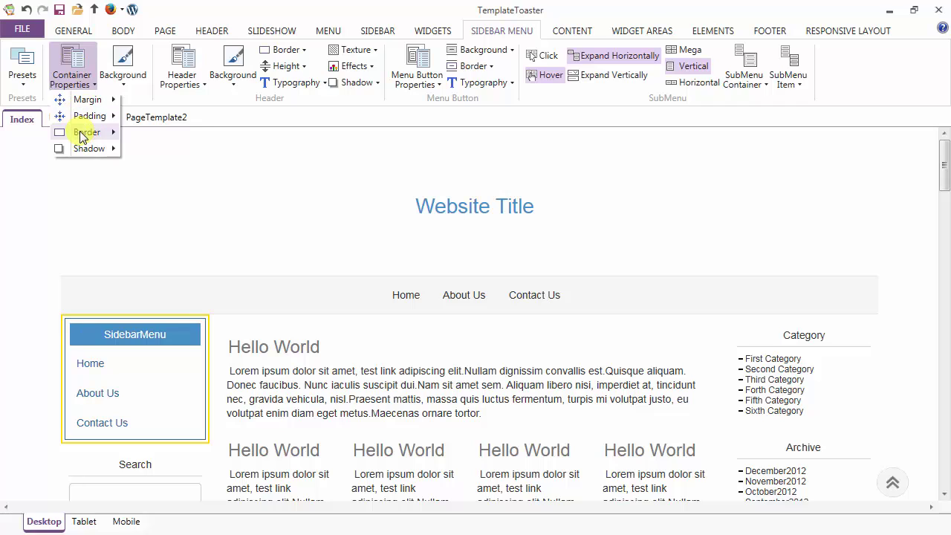
mouse_move(82, 138)
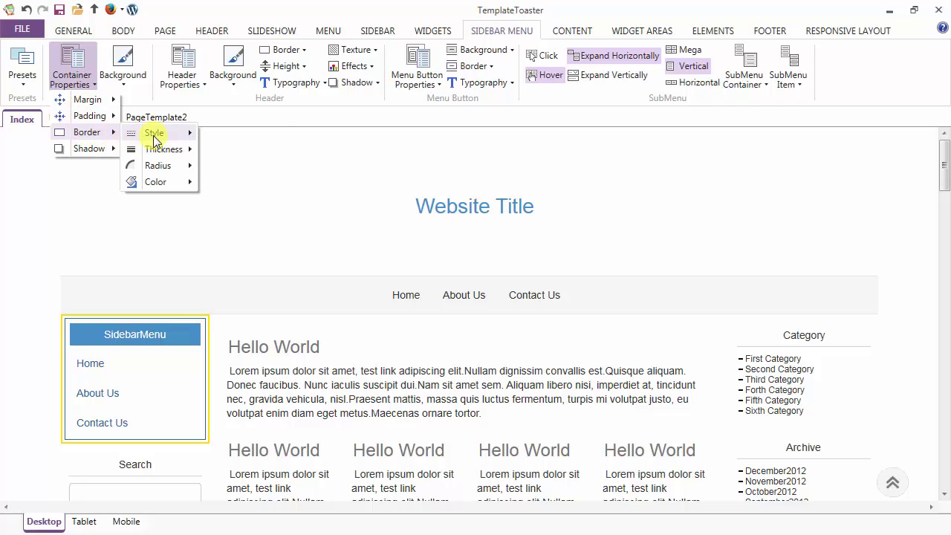
mouse_move(156, 139)
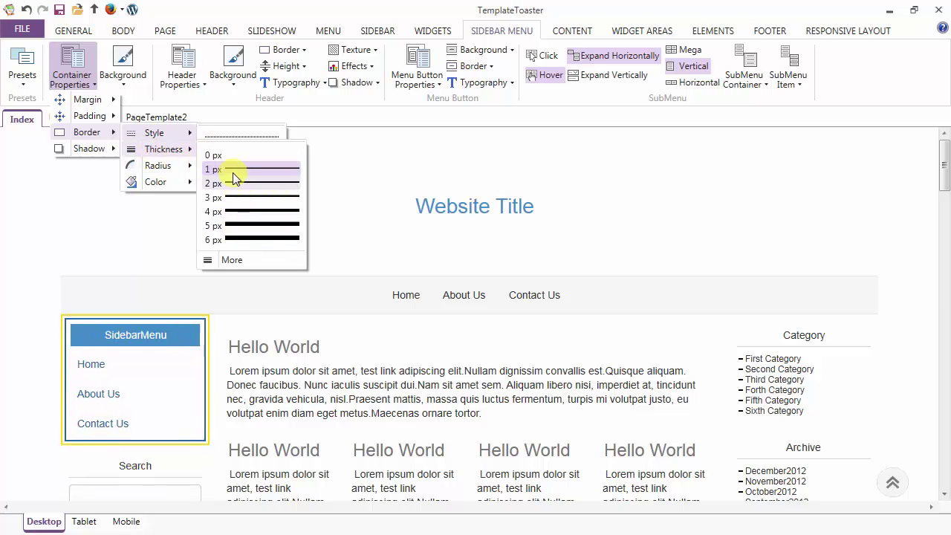
mouse_move(165, 171)
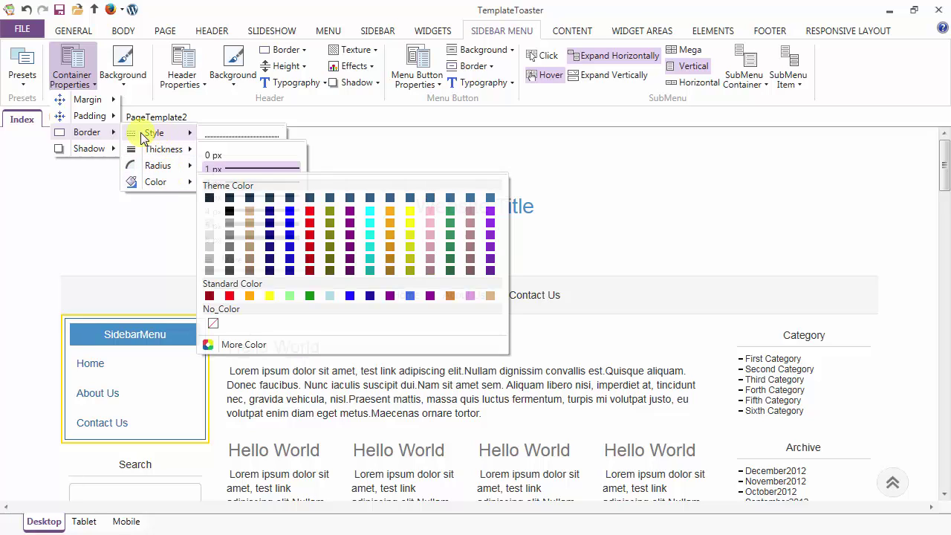
mouse_move(106, 148)
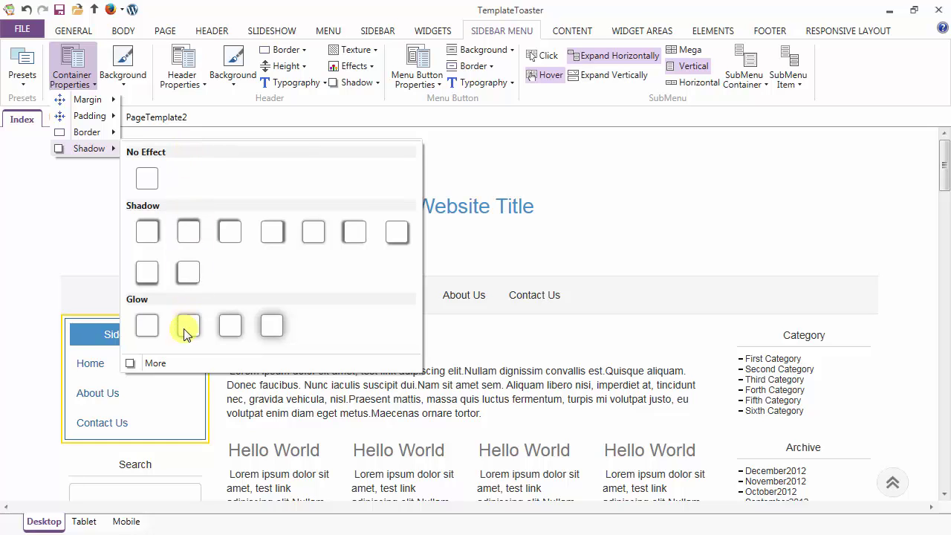
click(155, 364)
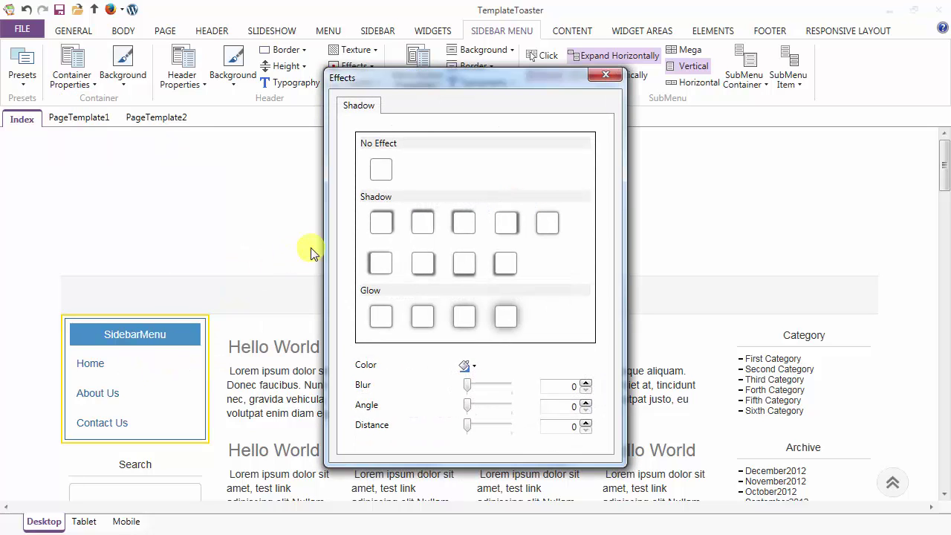
click(421, 226)
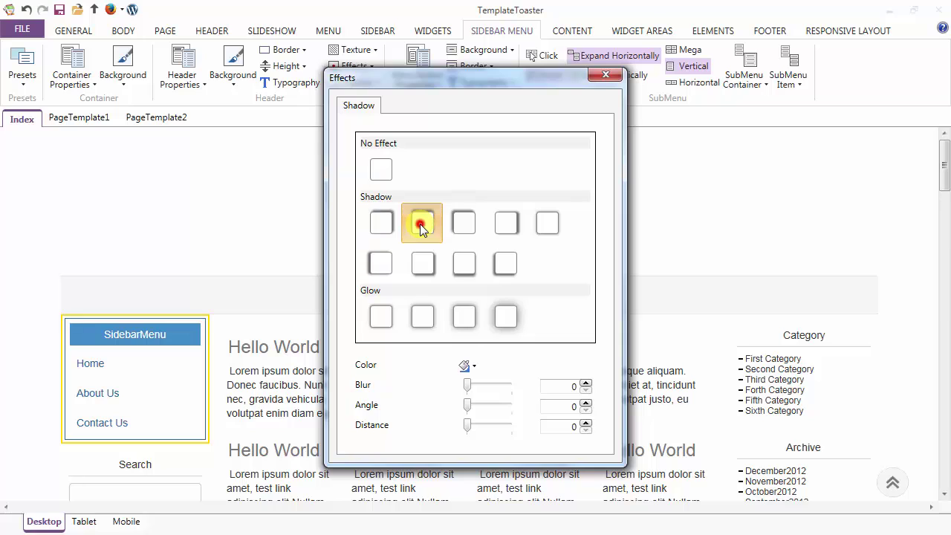
click(473, 368)
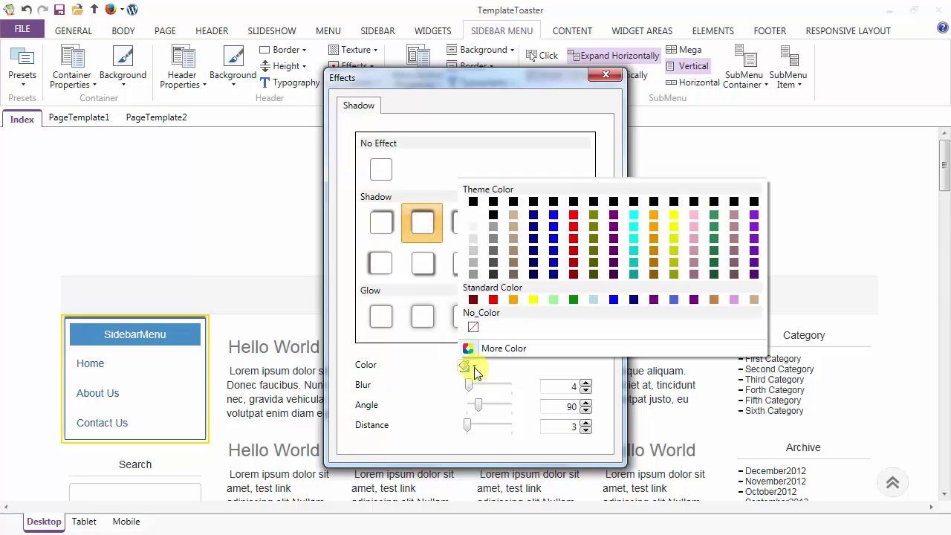
click(474, 253)
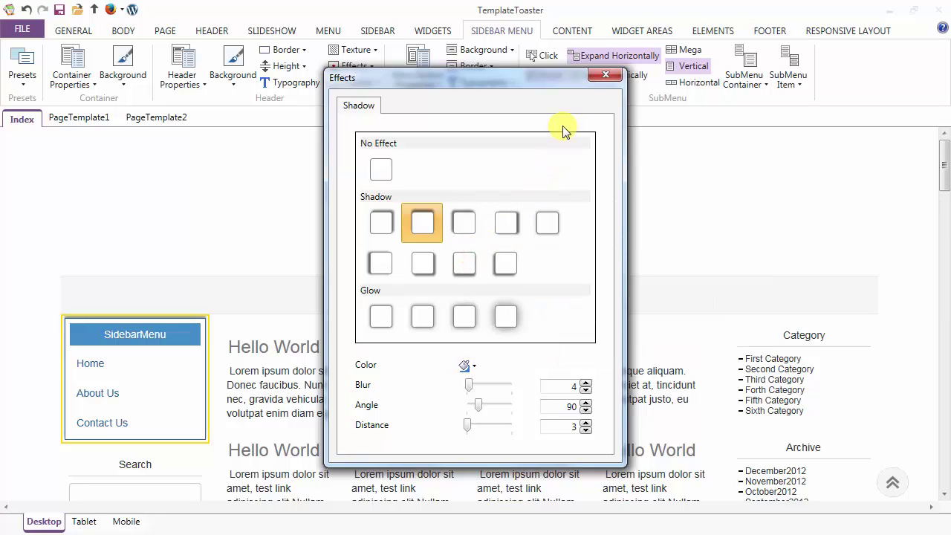
click(595, 79)
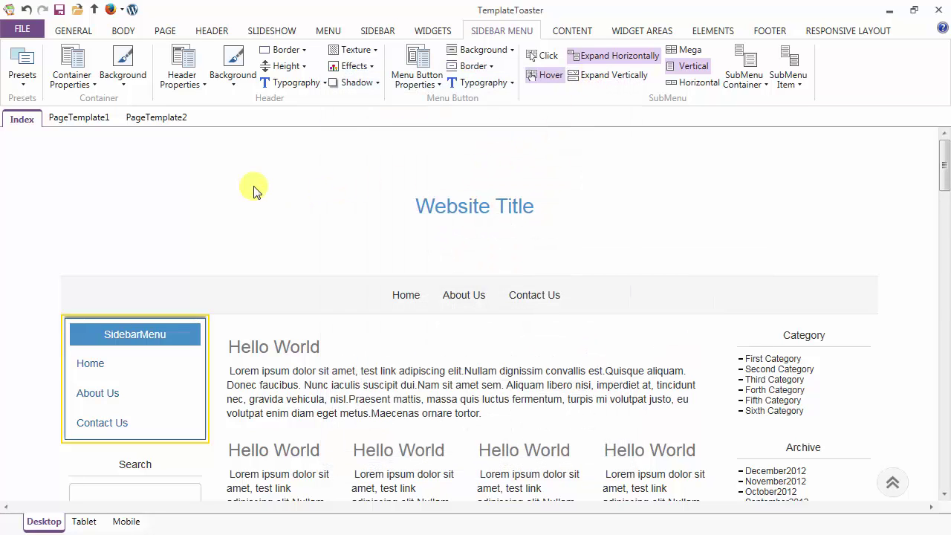
Step: Fill the sidebar menu container's background with a very light grey theme color
click(127, 75)
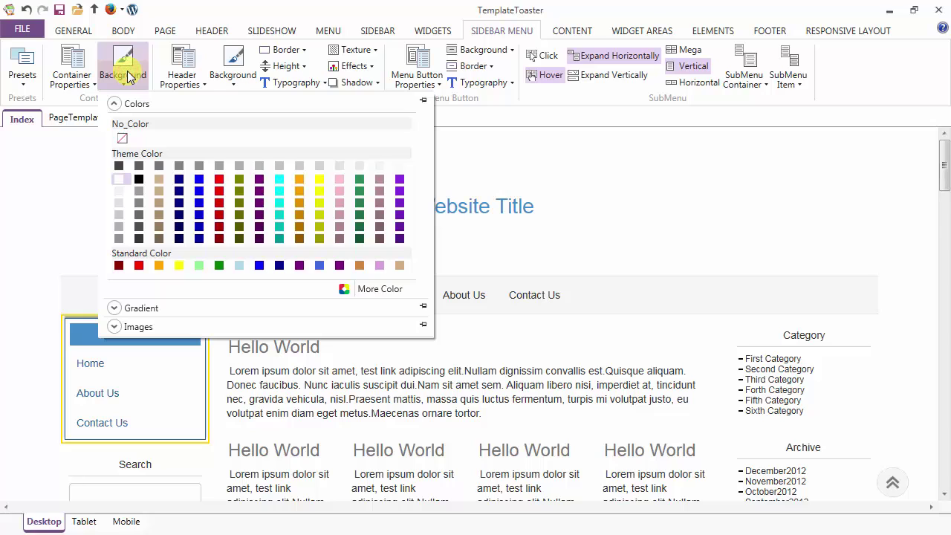
click(117, 193)
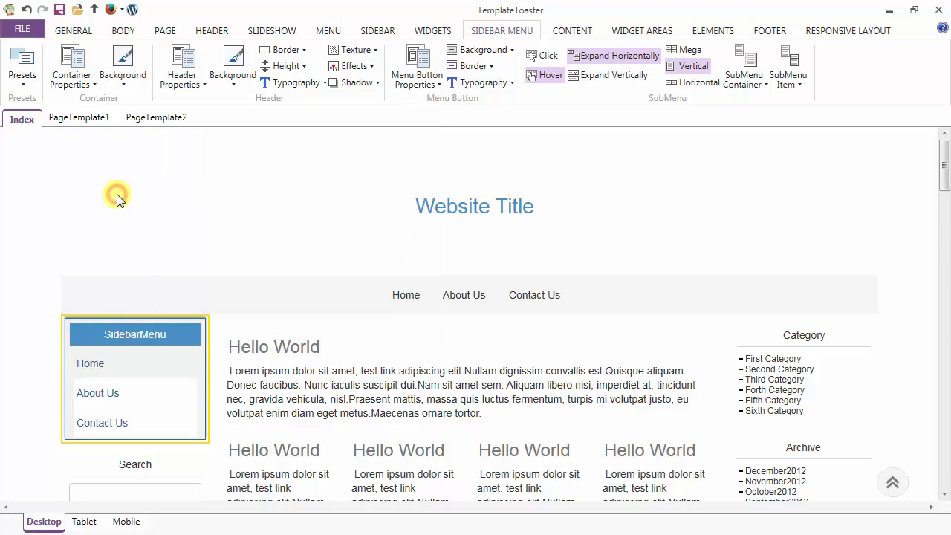
Step: Hide the sidebar menu's header and show it again
click(176, 79)
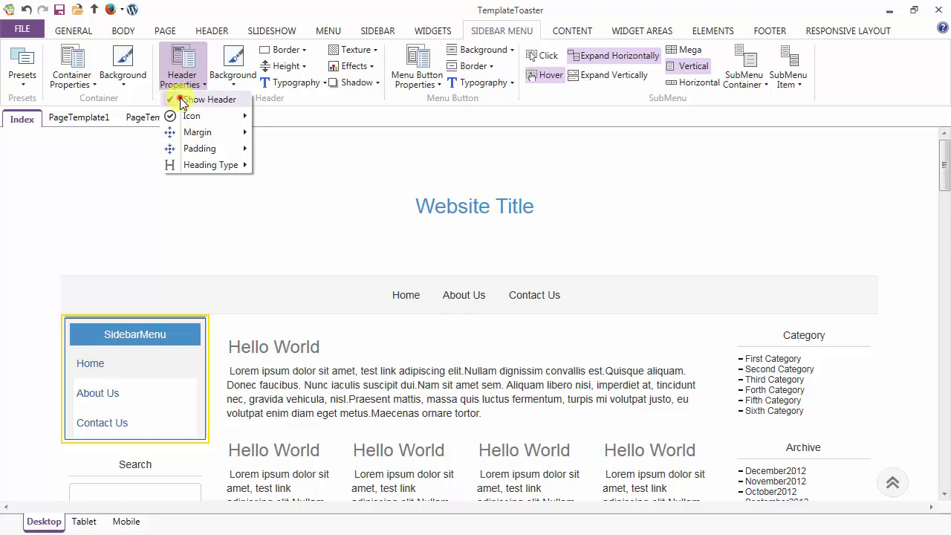
click(180, 101)
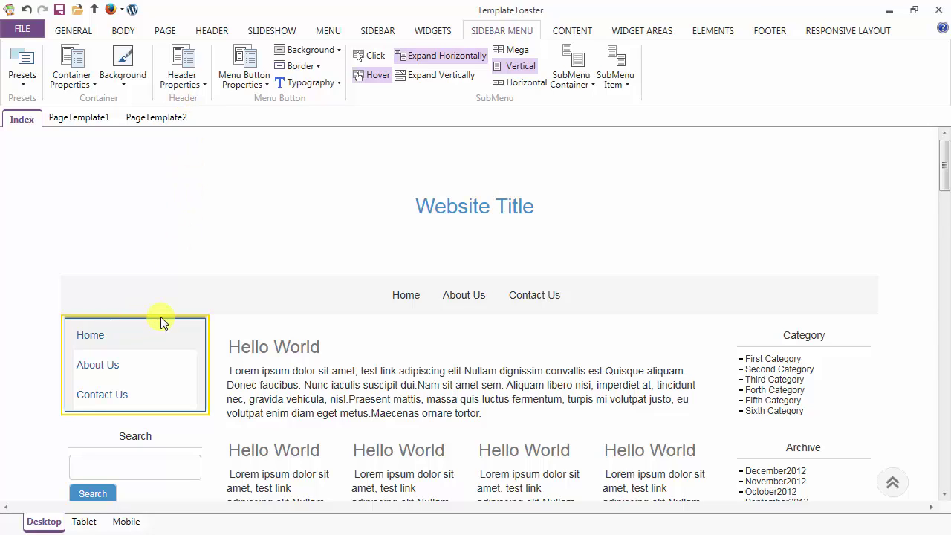
click(192, 84)
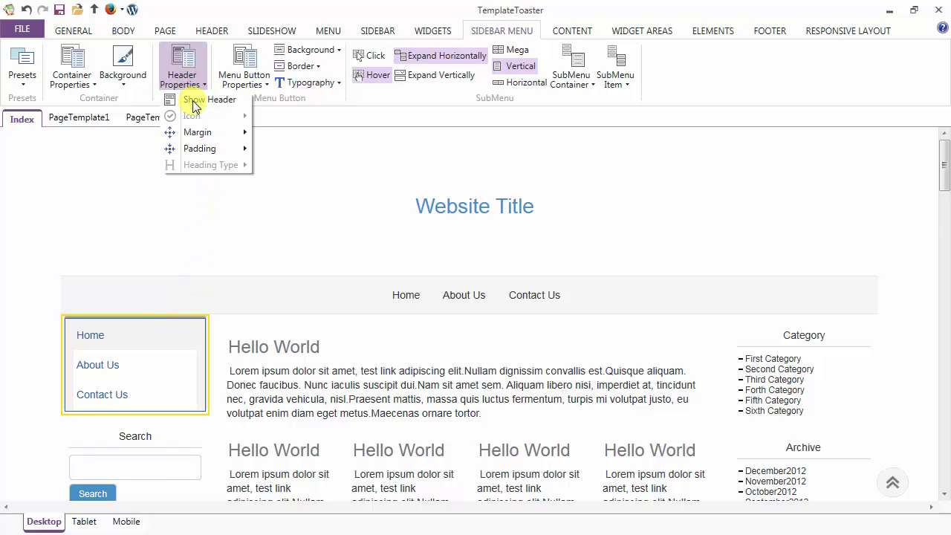
click(194, 102)
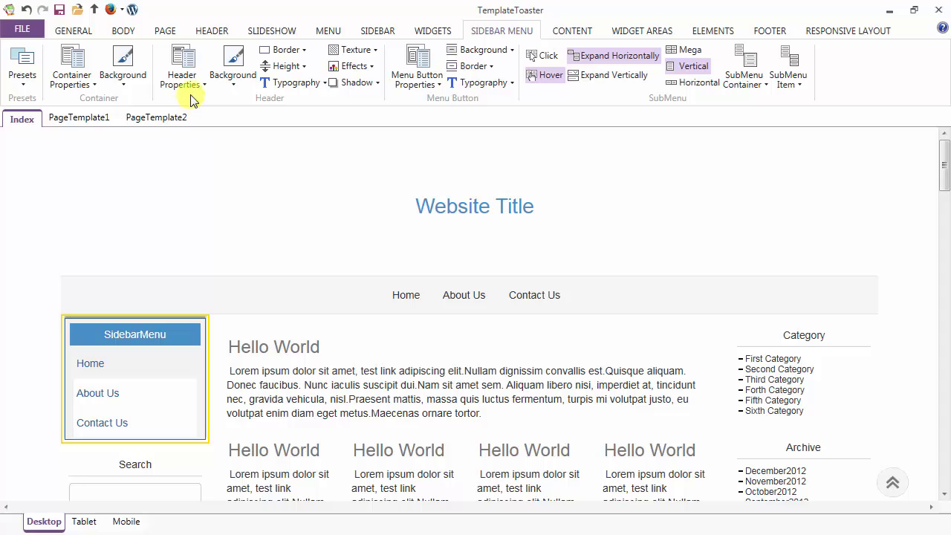
Step: Add the icon of a person with a plus sign to the sidebar menu's header
click(184, 81)
mouse_move(191, 123)
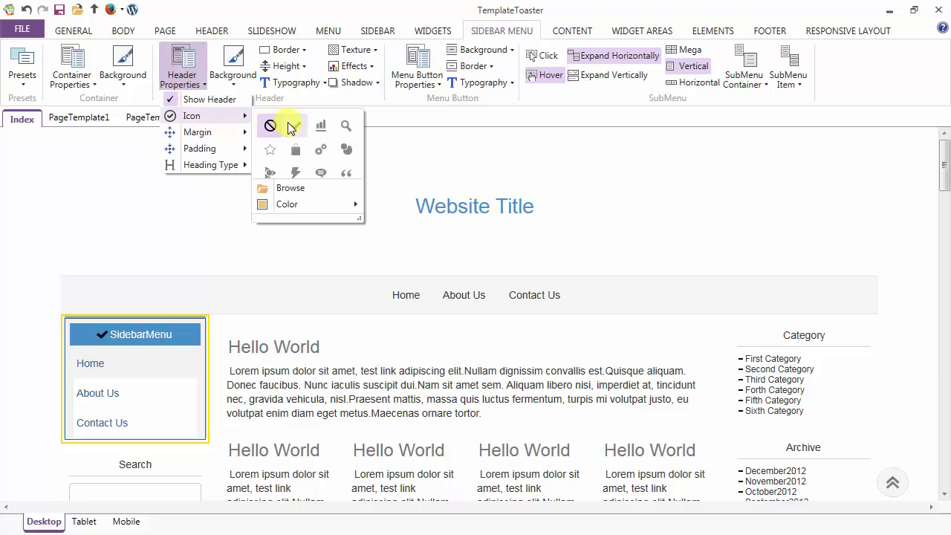
scroll(305, 160, down, 2)
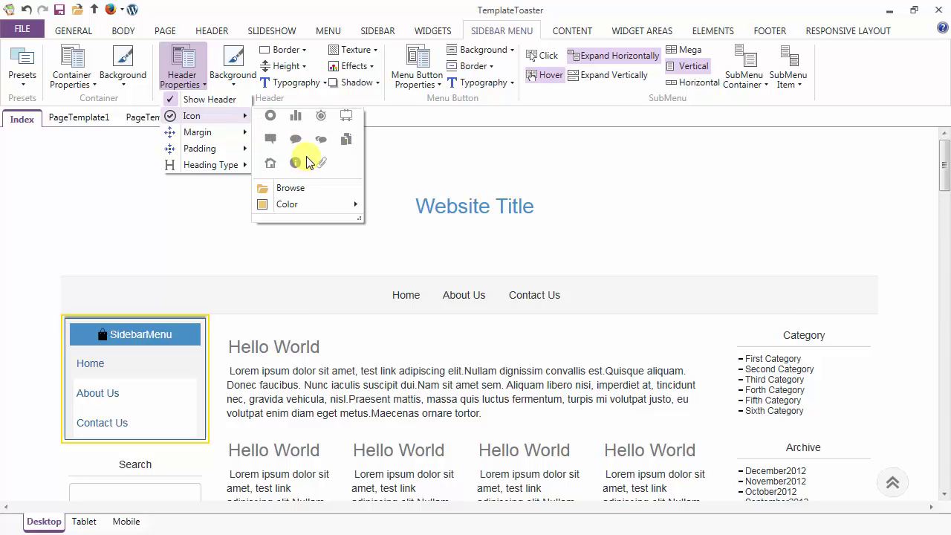
scroll(308, 162, up, 2)
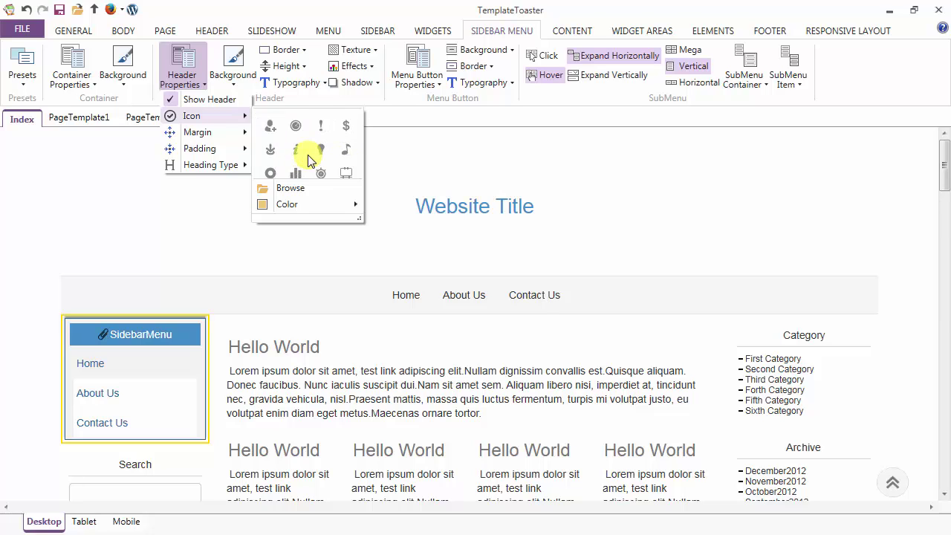
click(270, 127)
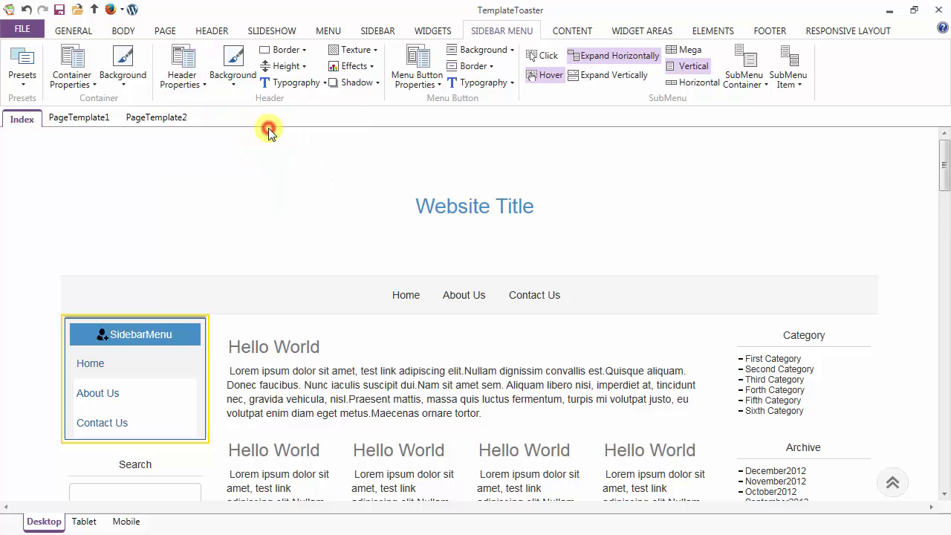
Step: Colour the sidebar menu header's icon white from the theme colors
click(182, 74)
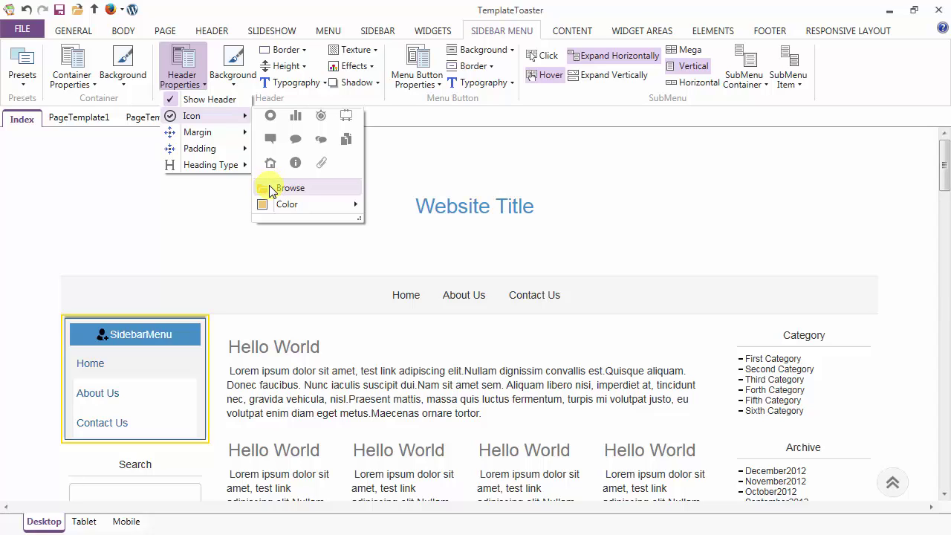
mouse_move(277, 211)
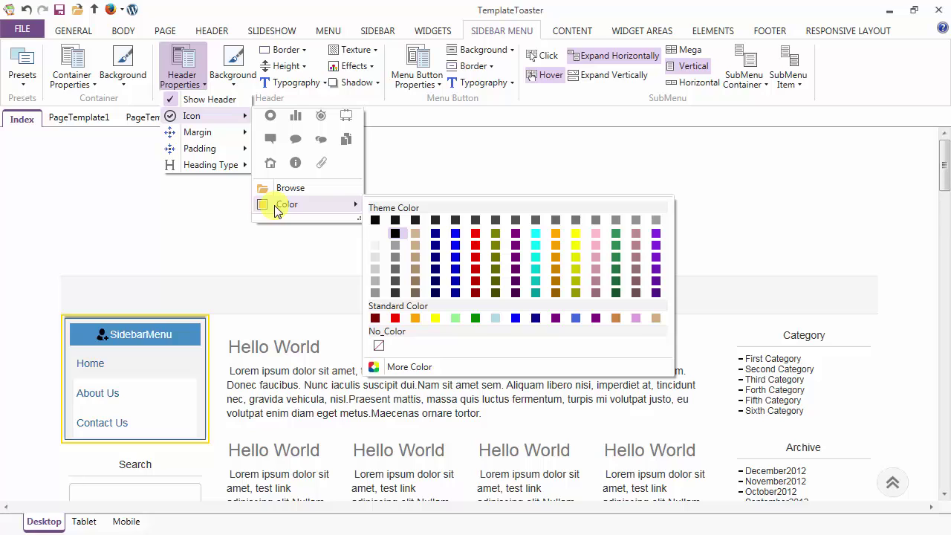
click(375, 232)
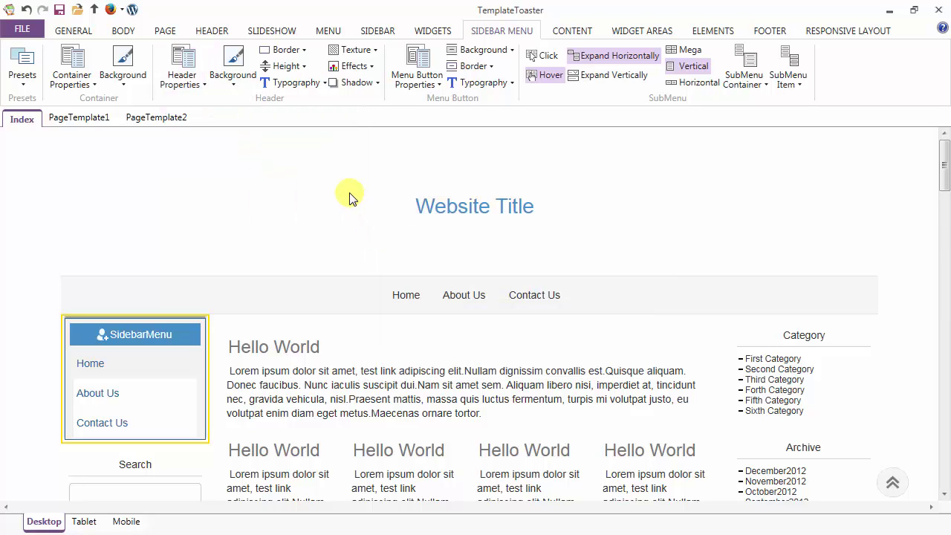
Step: Examine the sidebar menu header's margin, padding, heading type, background, border and height options
click(179, 75)
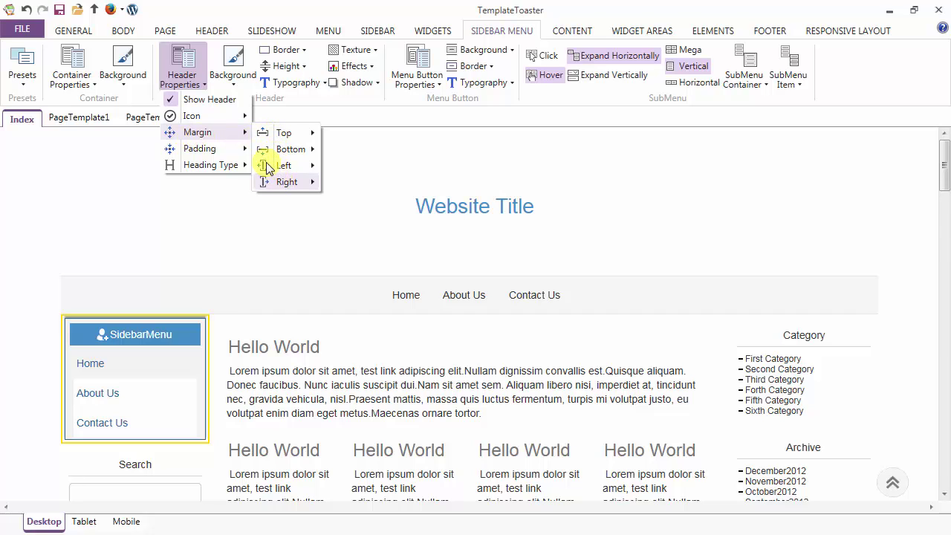
click(227, 151)
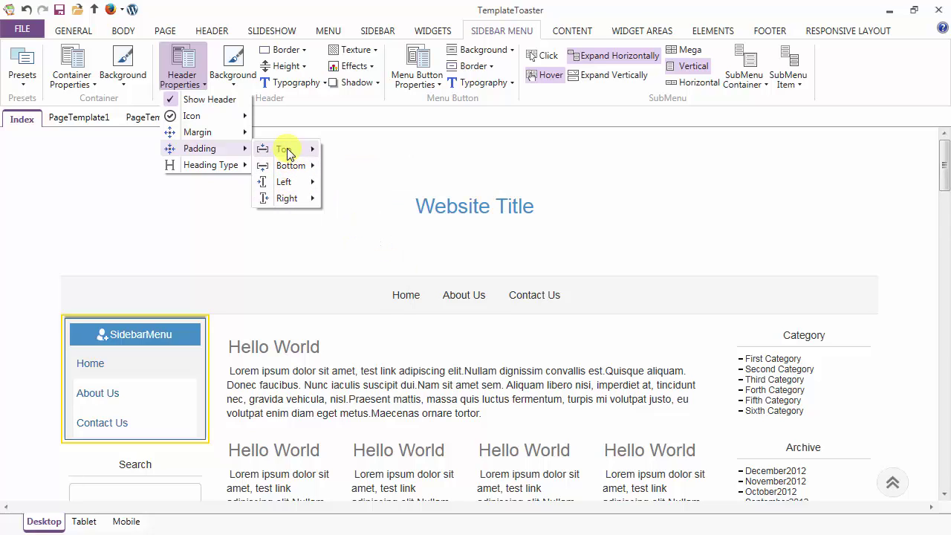
mouse_move(237, 170)
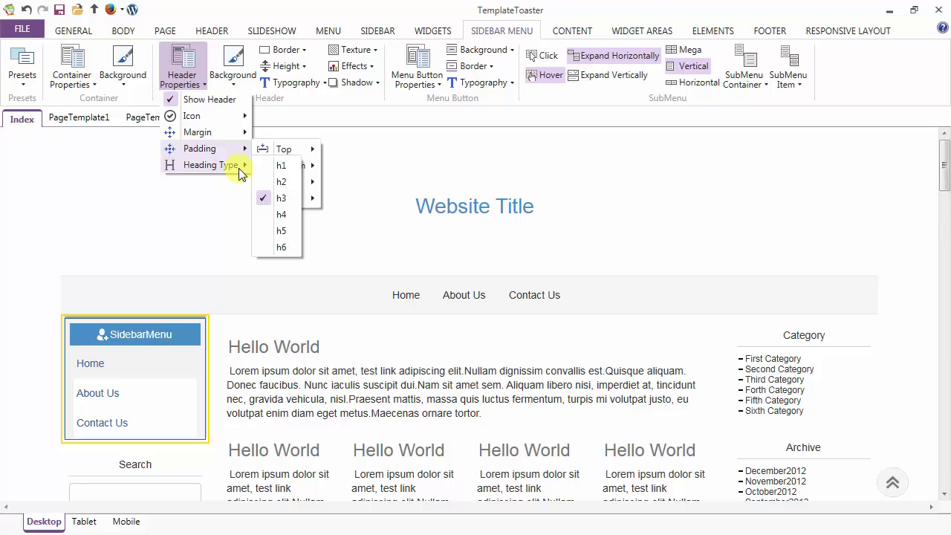
click(182, 87)
click(237, 67)
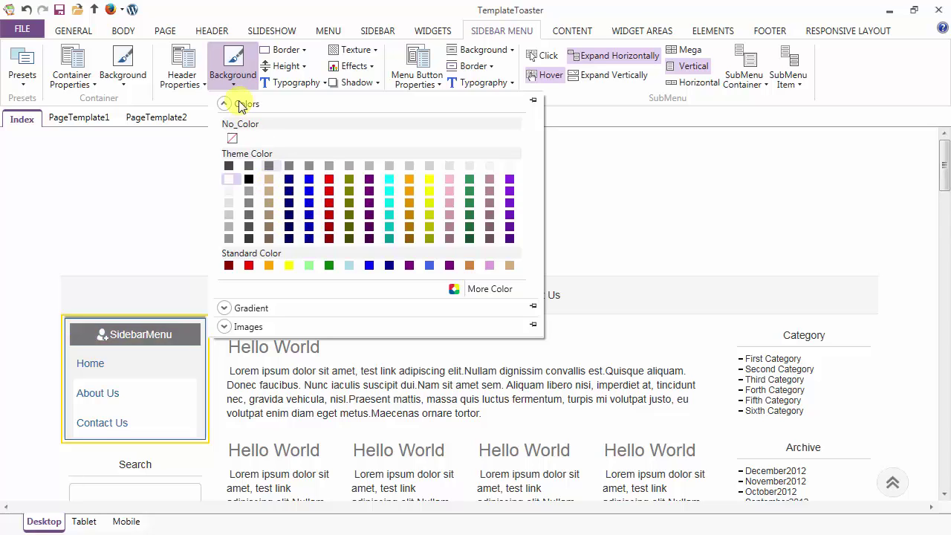
click(228, 68)
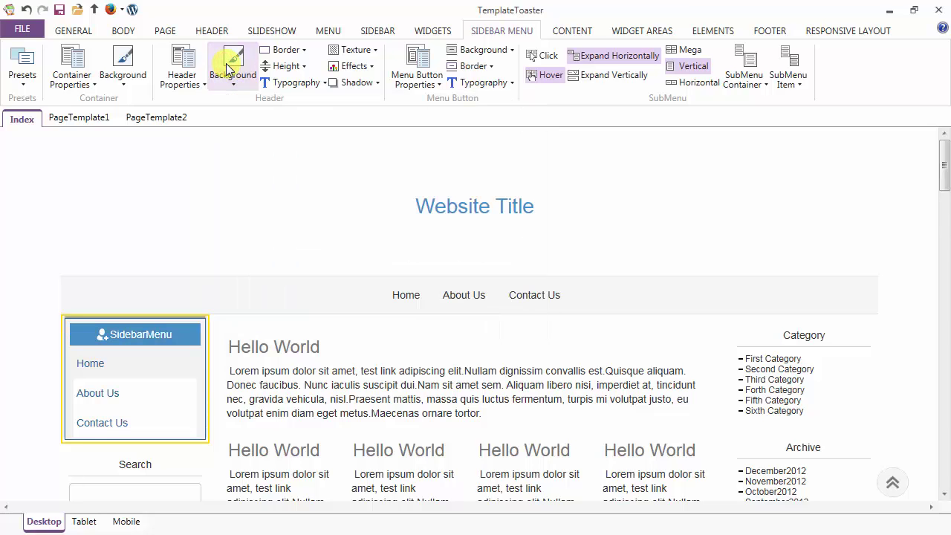
click(287, 51)
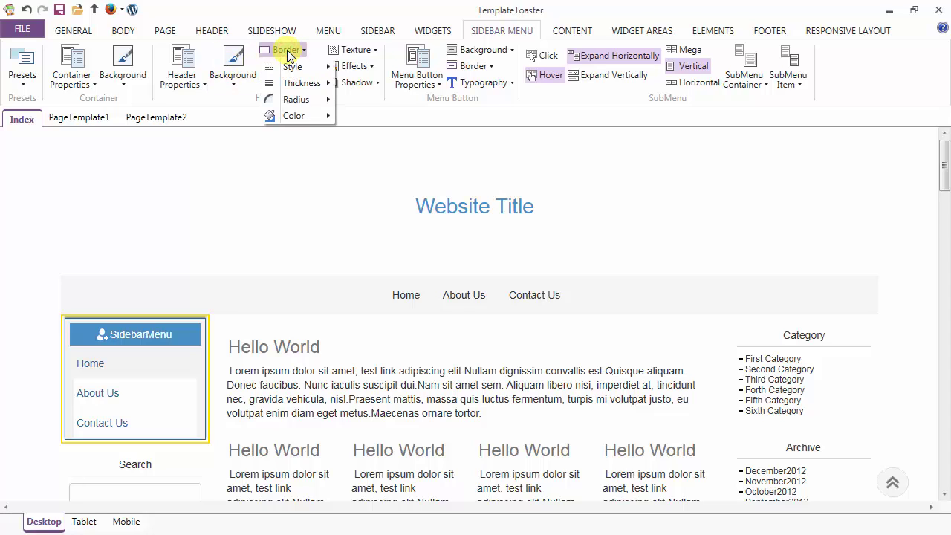
mouse_move(290, 70)
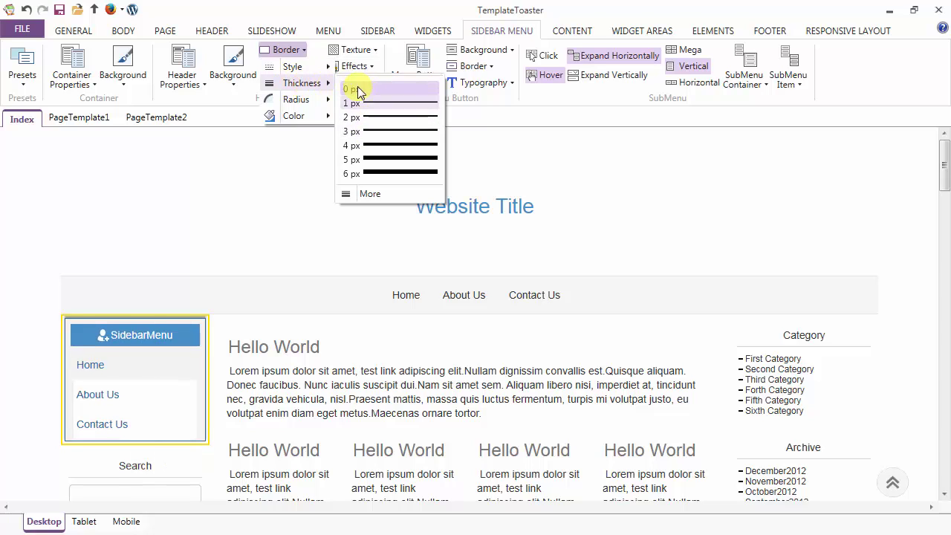
mouse_move(295, 104)
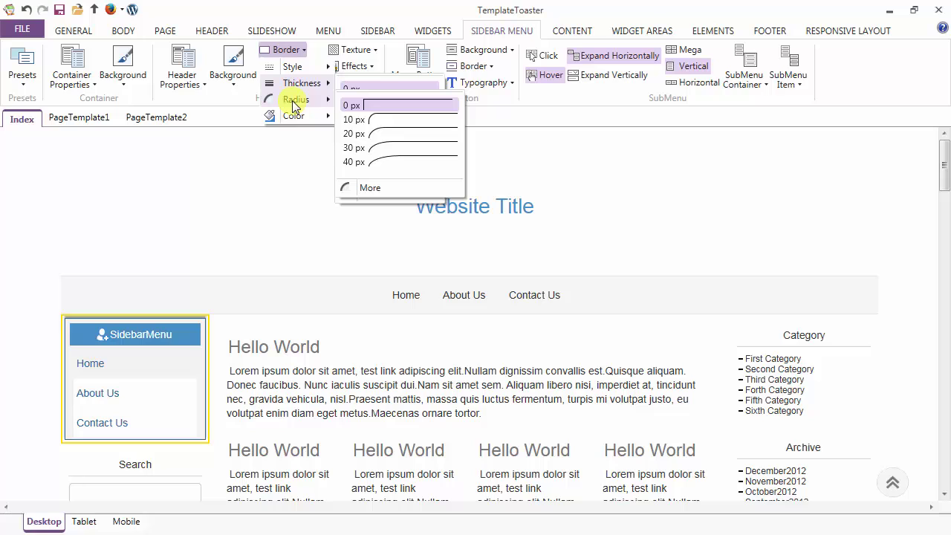
click(292, 52)
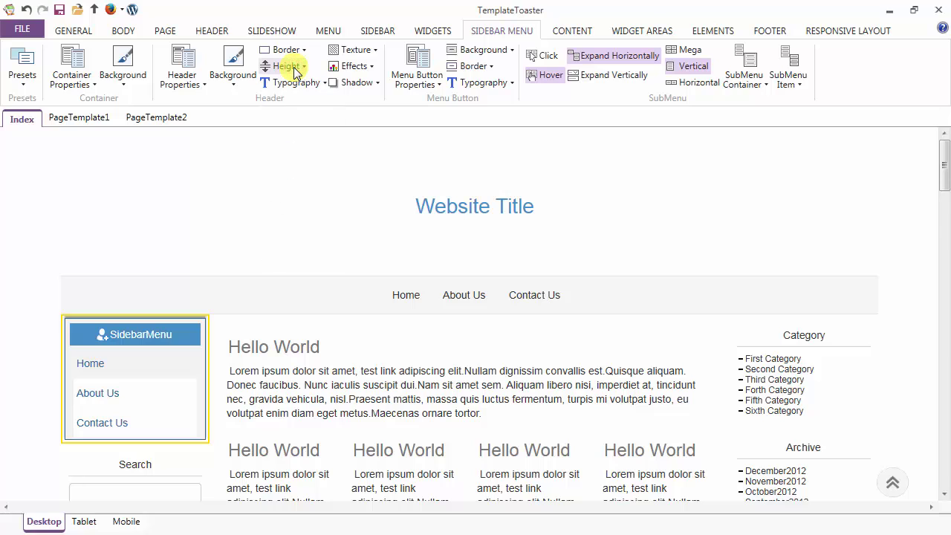
click(293, 67)
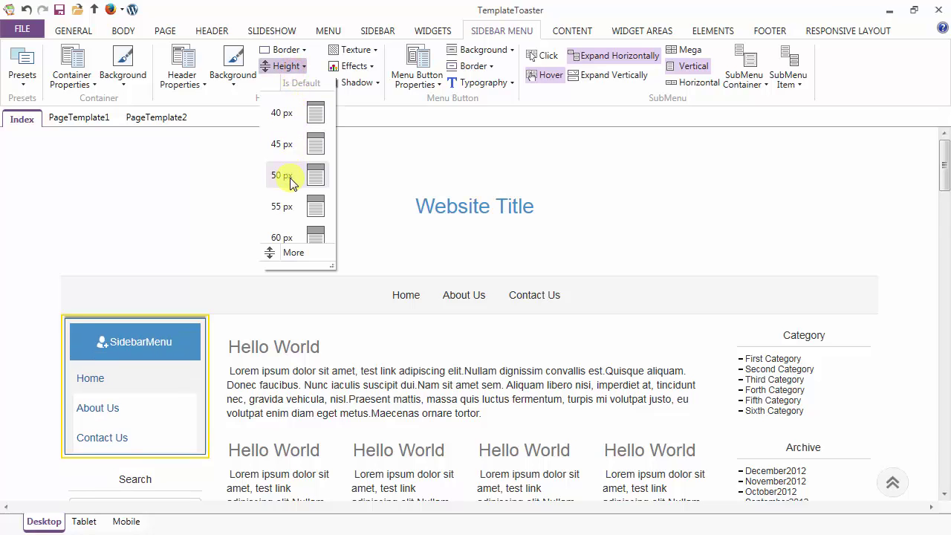
click(286, 66)
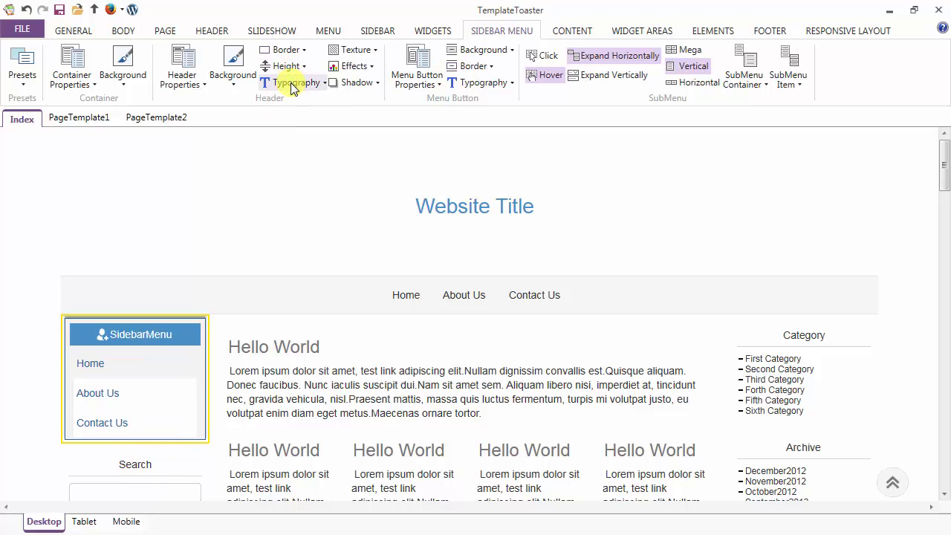
Step: Examine the header's typography options, from style, font family, effects and alignment to text decoration and the full Typography dialog
click(292, 83)
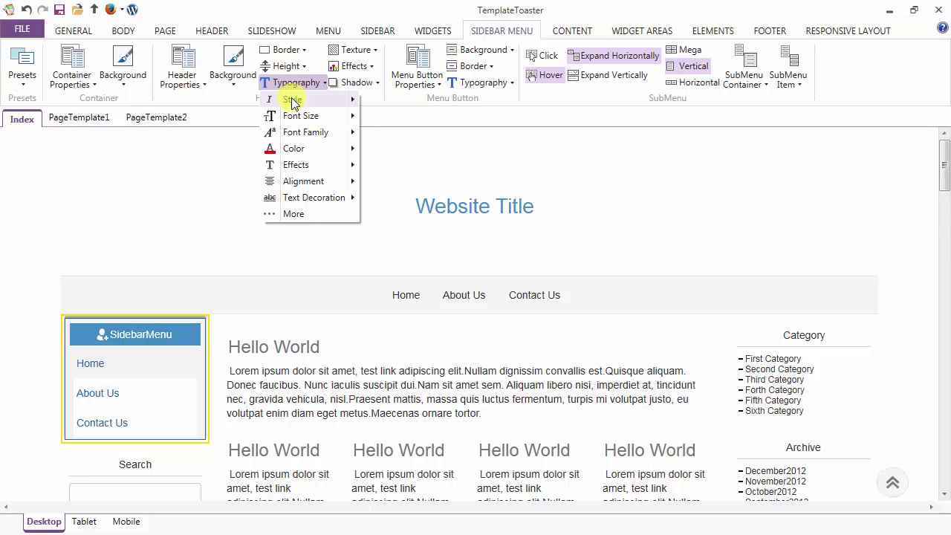
mouse_move(294, 103)
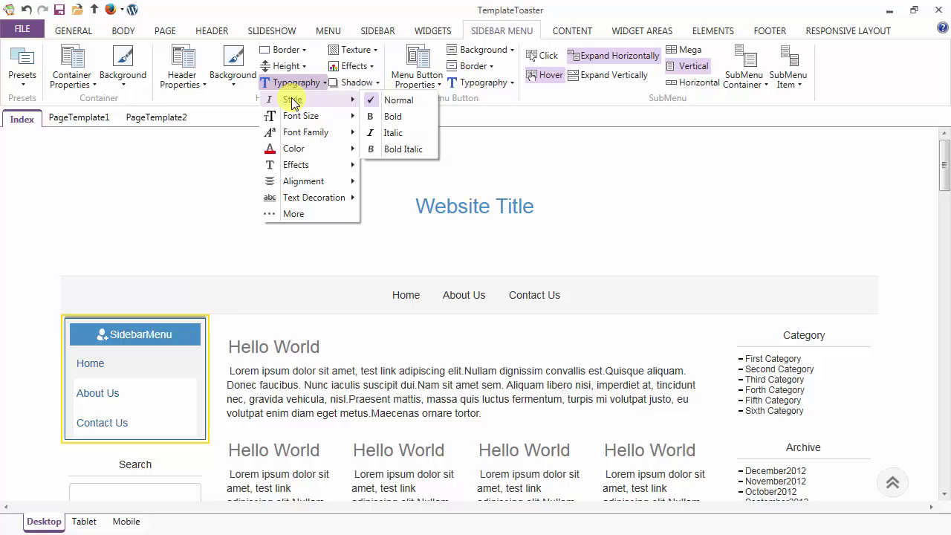
mouse_move(294, 121)
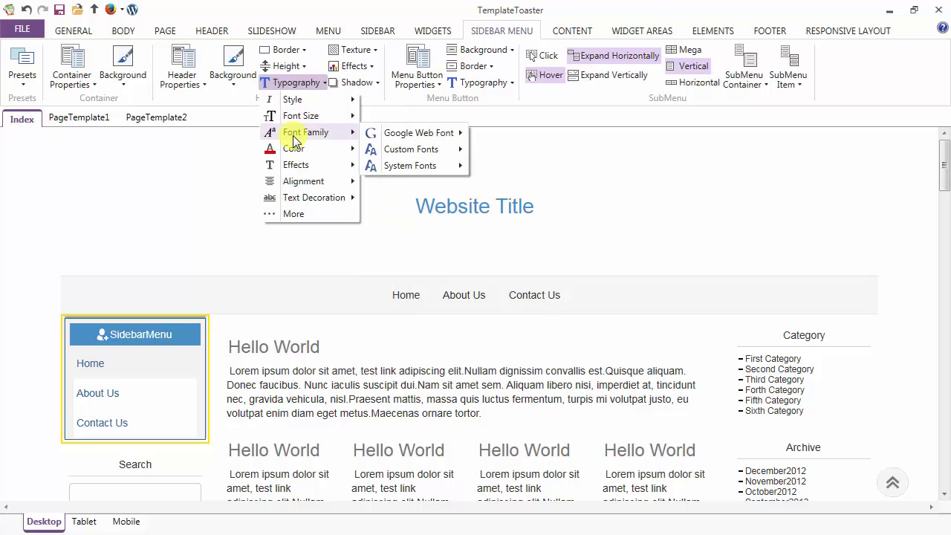
mouse_move(295, 154)
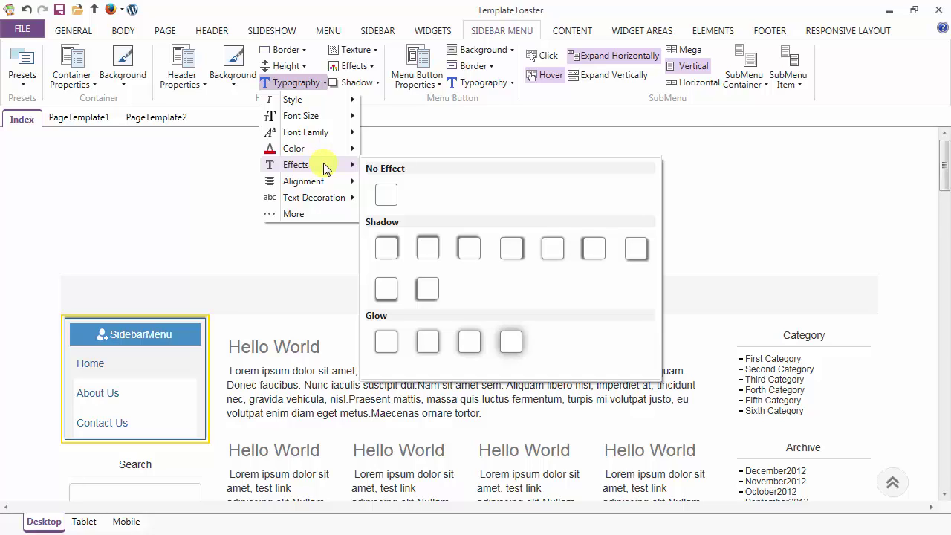
mouse_move(324, 187)
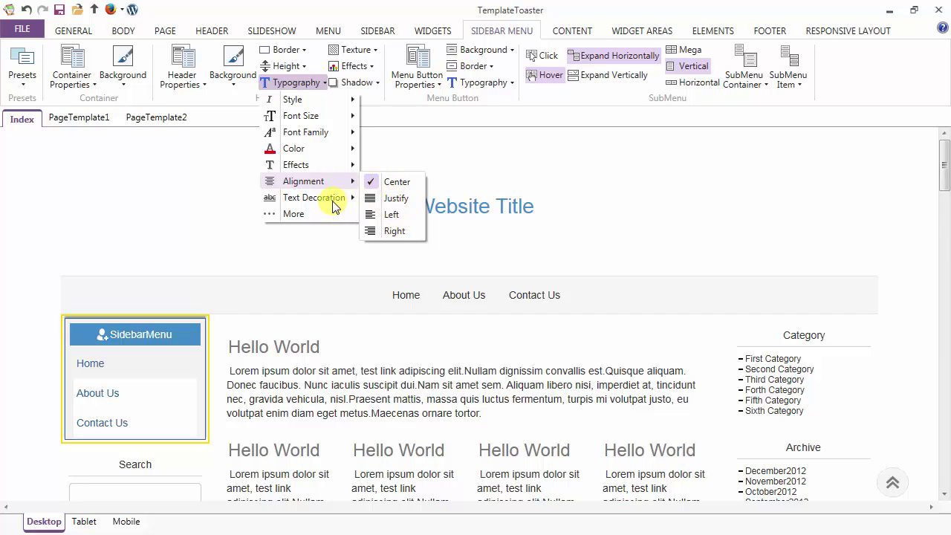
click(333, 205)
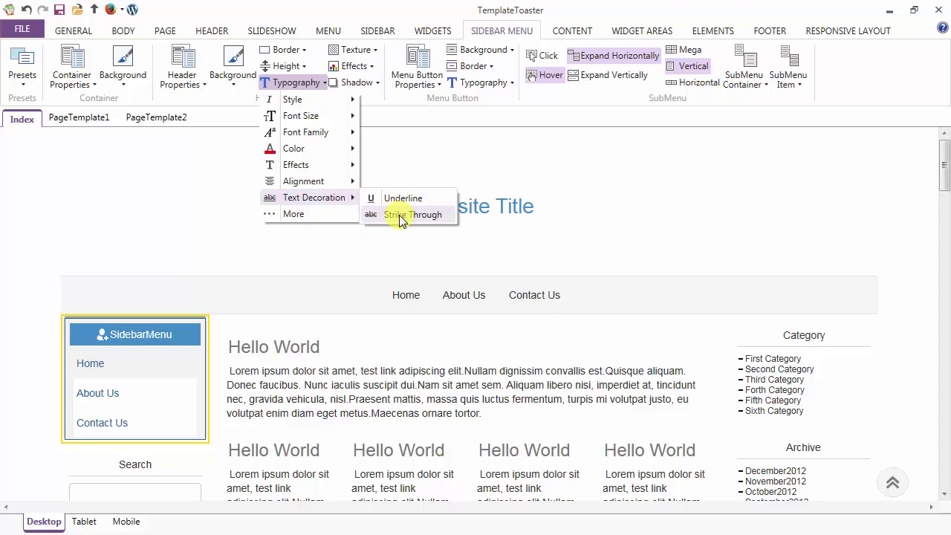
click(296, 217)
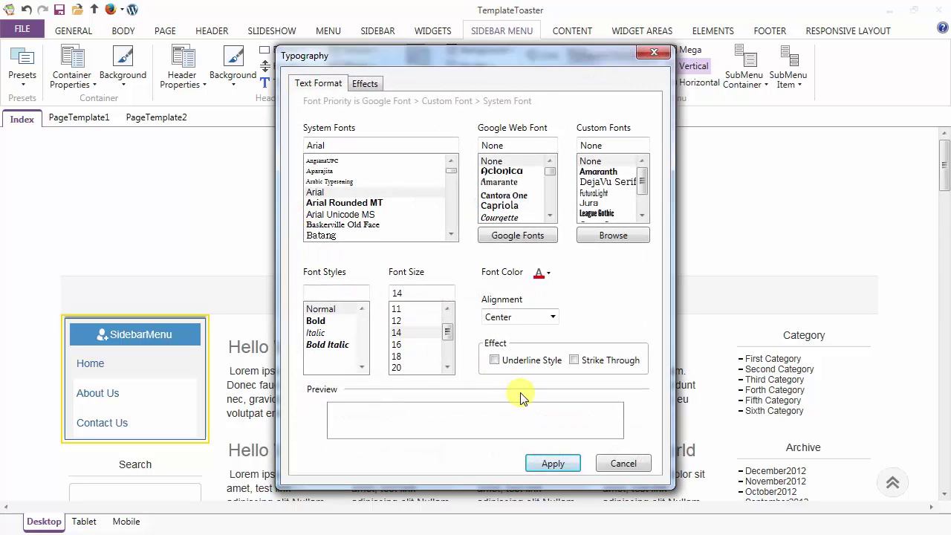
click(647, 54)
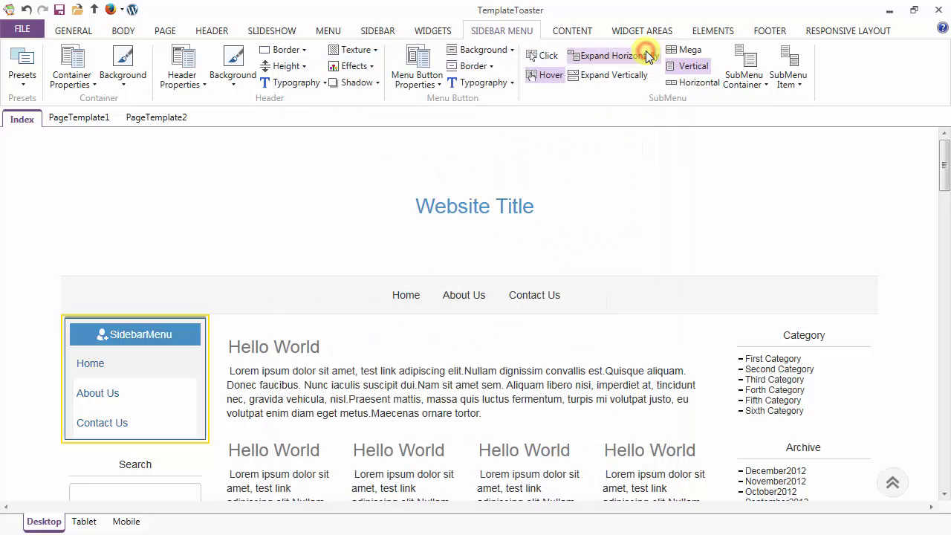
Step: Apply the leafy plant texture, the first pattern after the no-texture option, to the sidebar menu's header
click(352, 50)
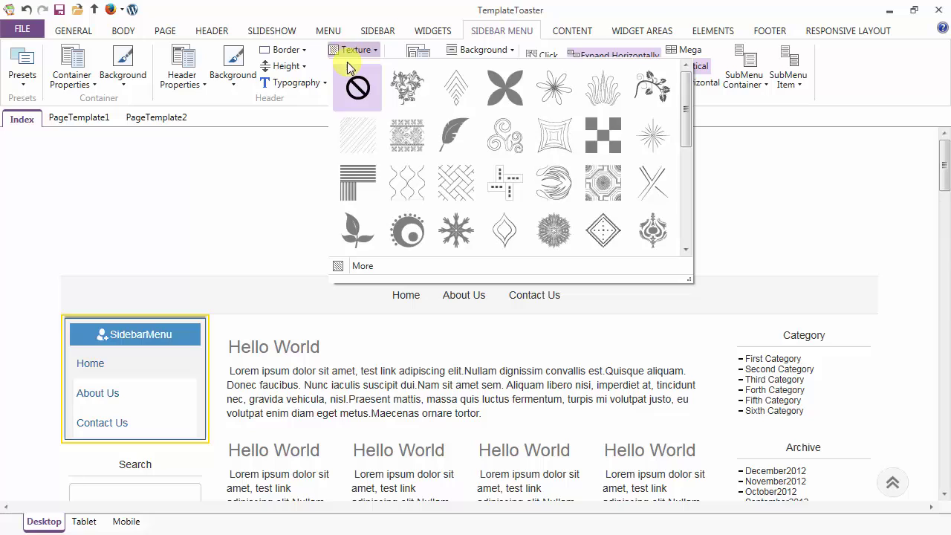
click(402, 91)
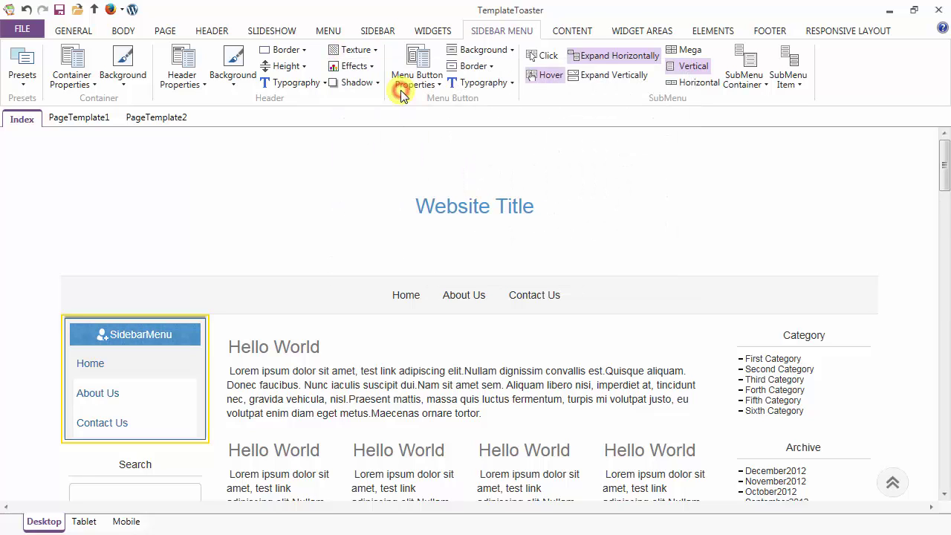
click(351, 68)
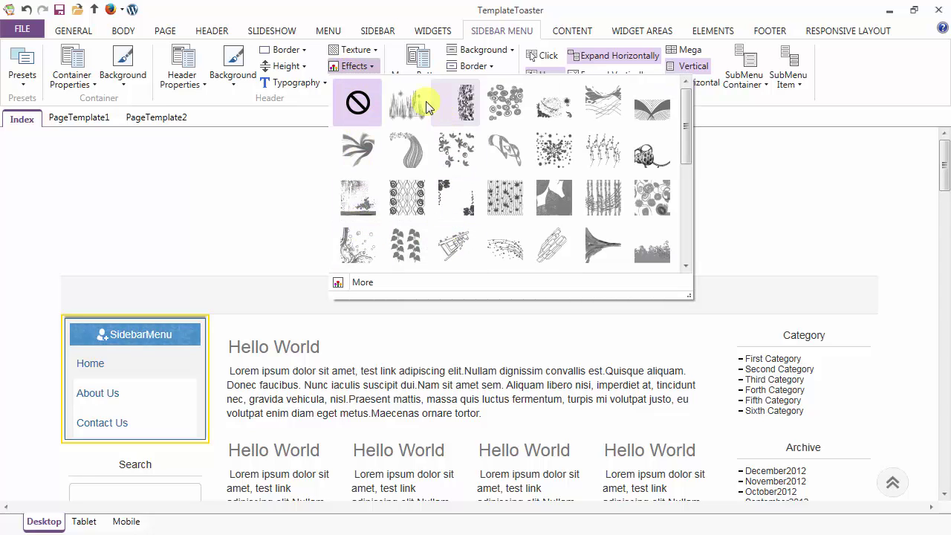
scroll(362, 276, down, 2)
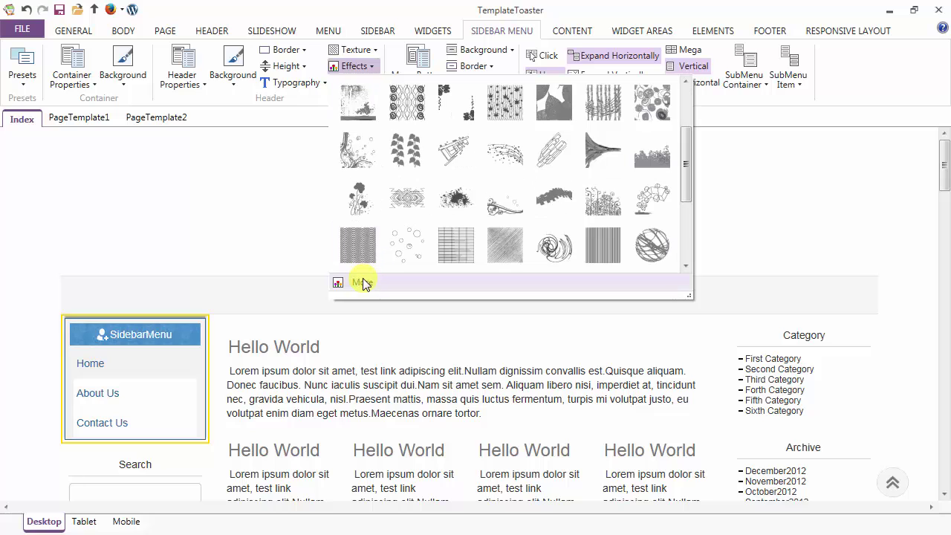
scroll(368, 119, up, 2)
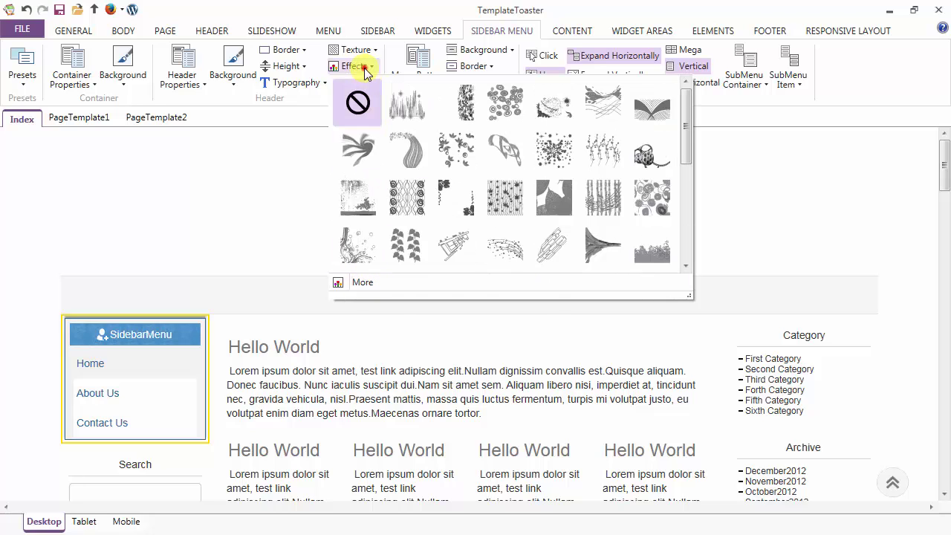
click(364, 68)
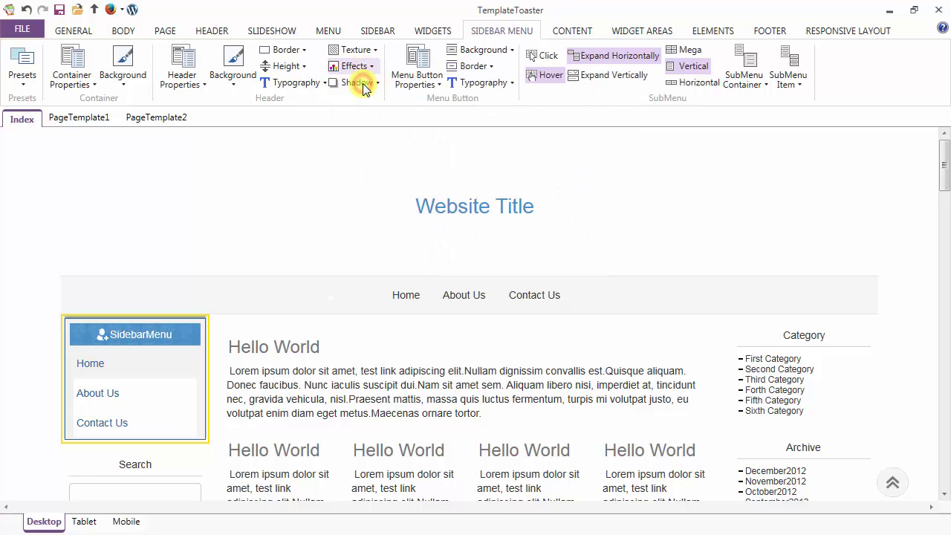
Step: Give the sidebar menu's header the preset shadow along its lower edge
click(364, 84)
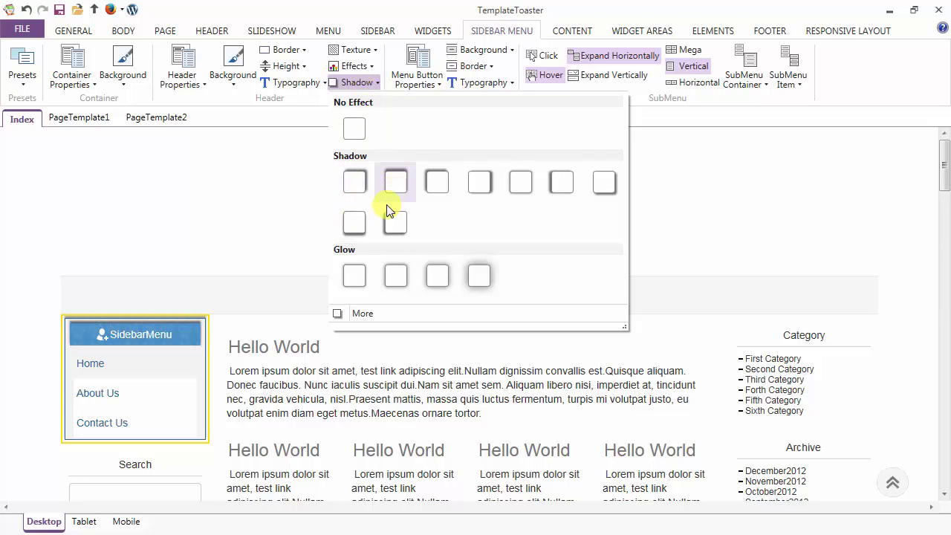
click(356, 222)
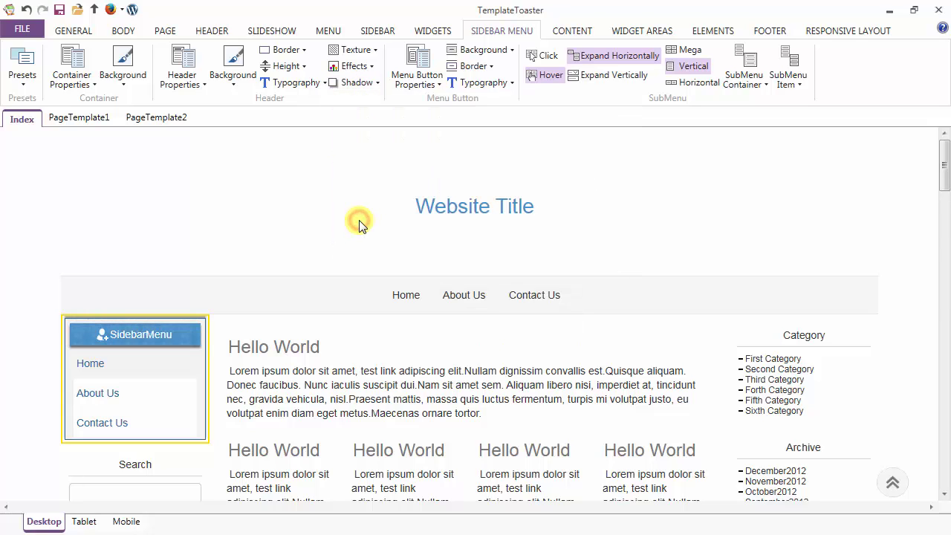
Step: Set the separator thickness of the sidebar menu buttons to 1 px
click(419, 69)
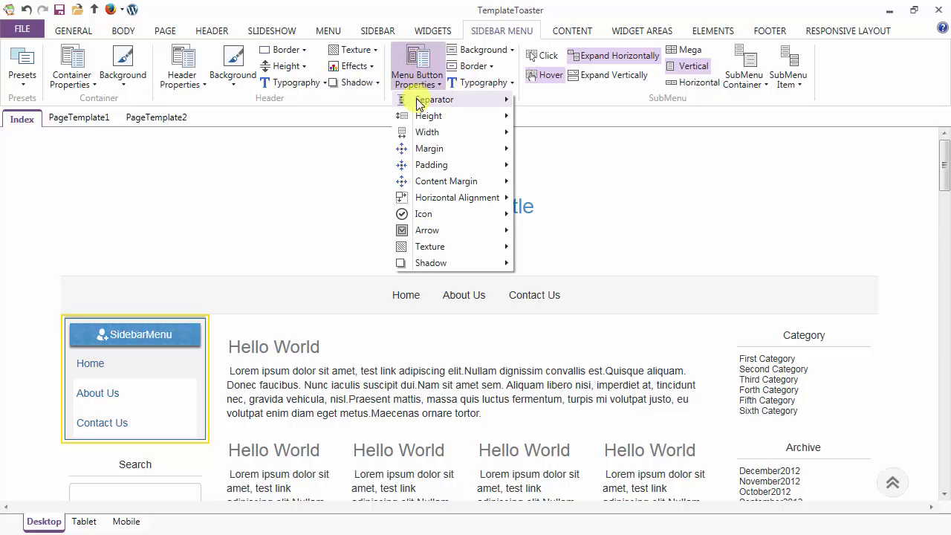
mouse_move(418, 102)
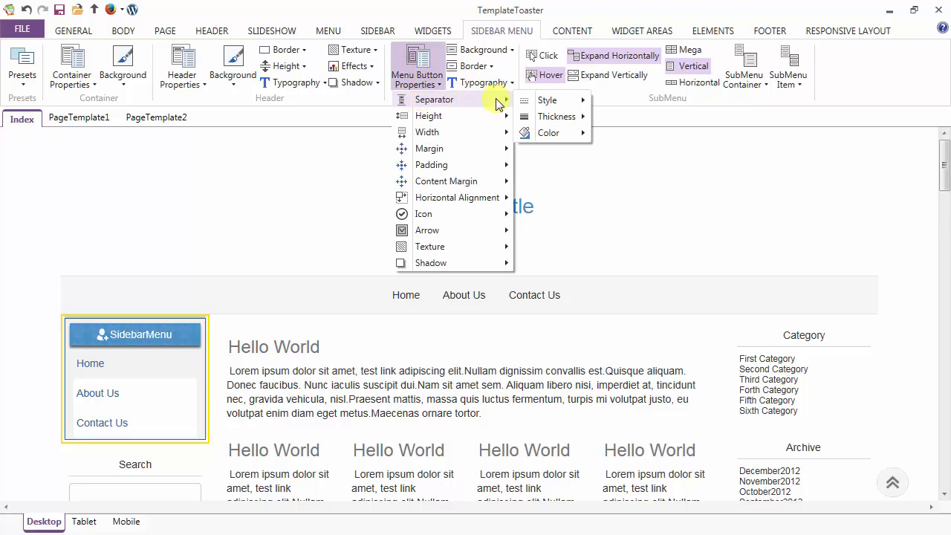
mouse_move(550, 109)
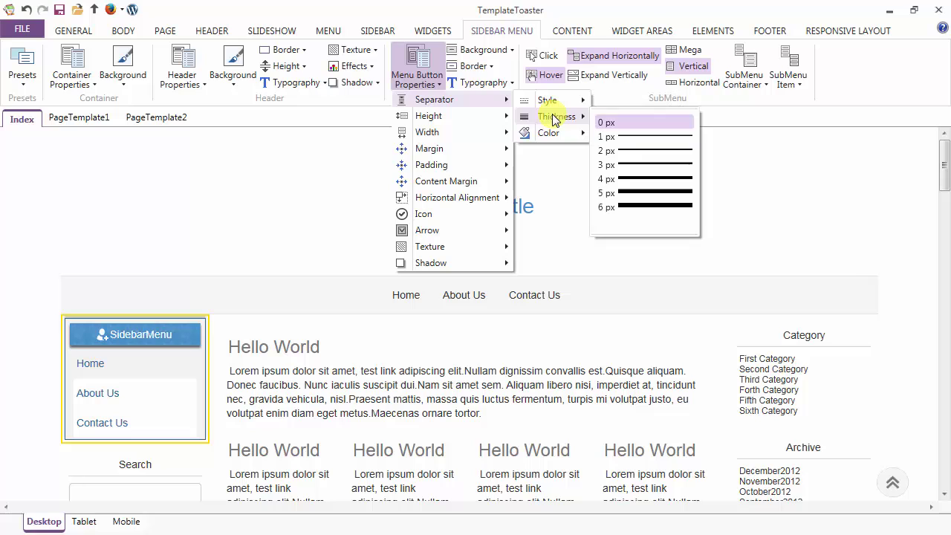
click(618, 136)
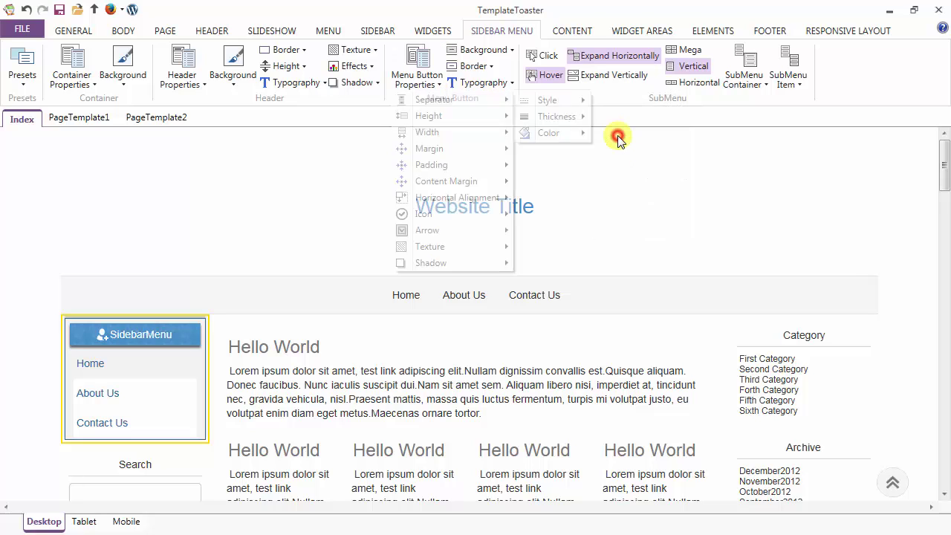
Step: Colour the menu button separators with the blue #428BCA sampled from the sidebar menu's header
click(413, 71)
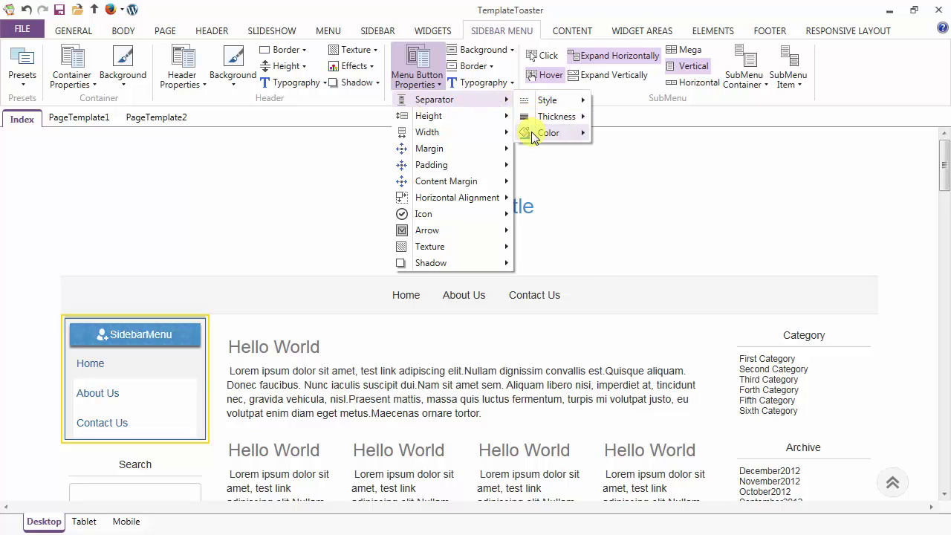
mouse_move(531, 133)
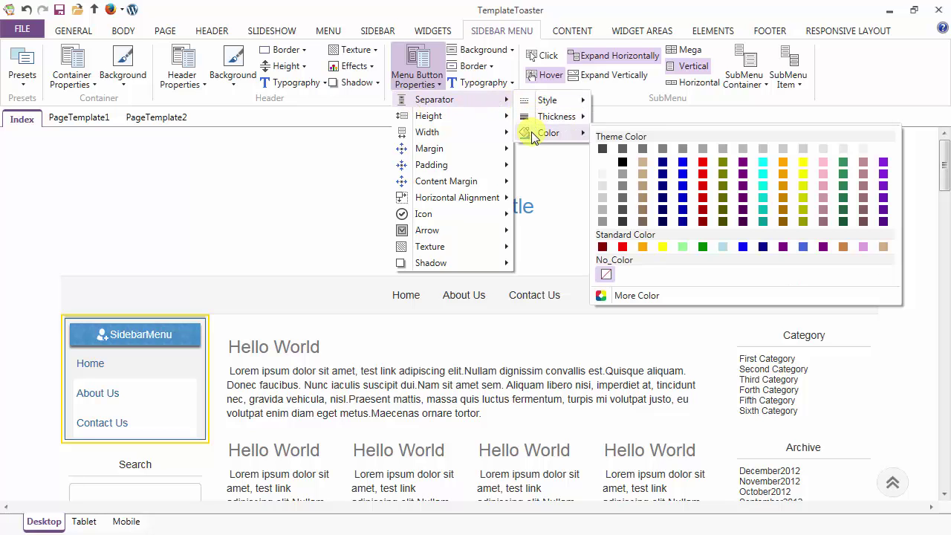
click(631, 297)
click(536, 189)
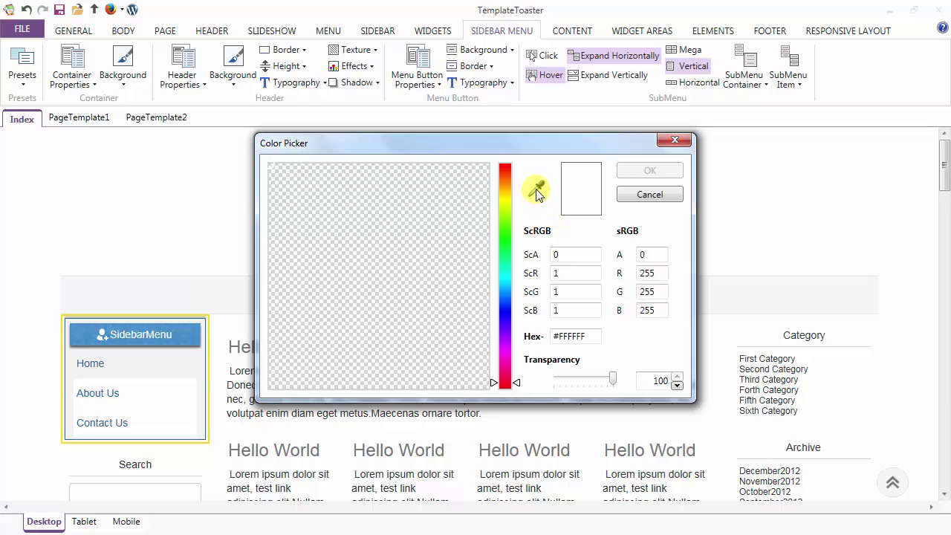
click(77, 334)
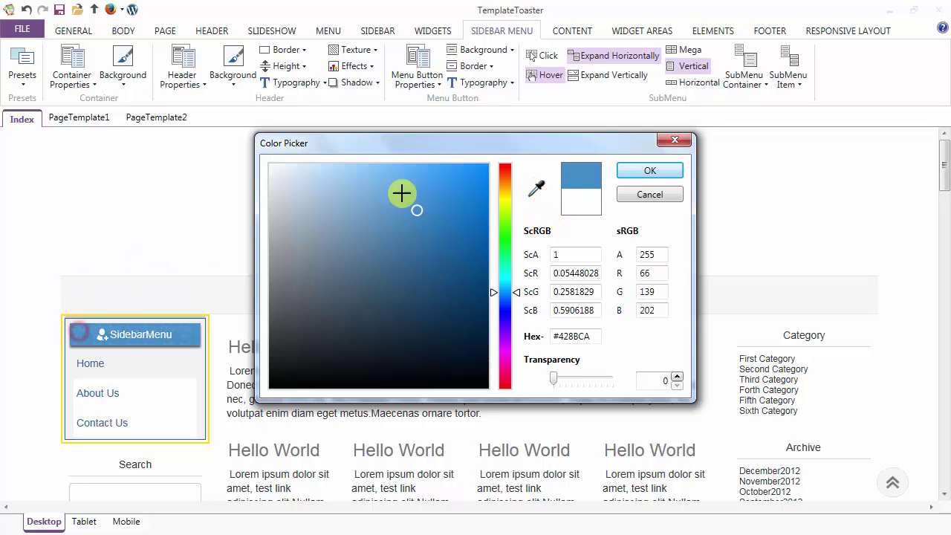
click(629, 172)
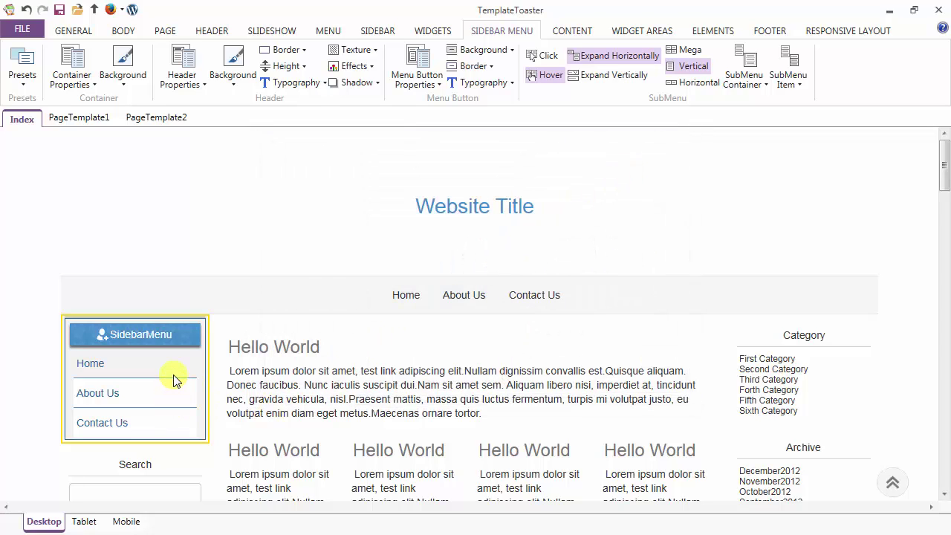
Step: Examine the menu buttons' height presets, the extra layout options and the content margin choices for each side
click(418, 75)
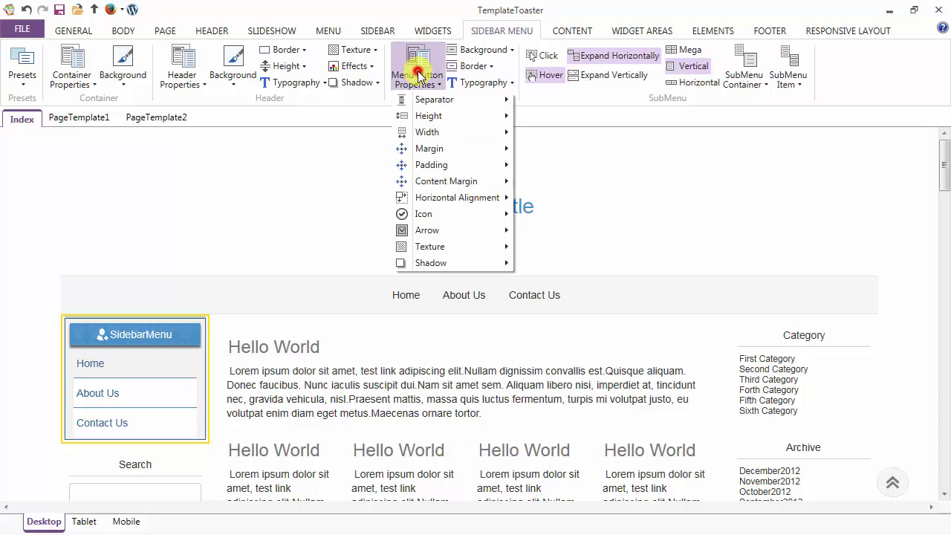
mouse_move(422, 122)
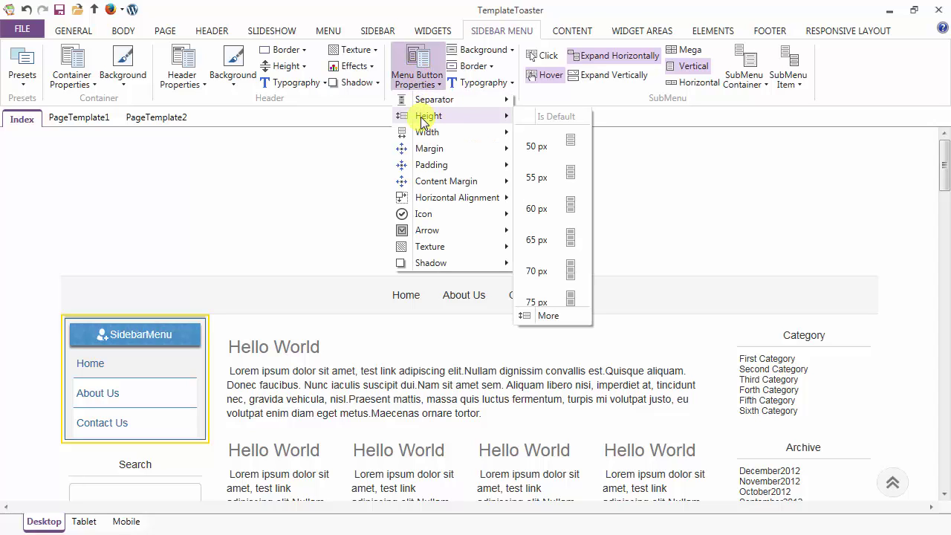
click(546, 315)
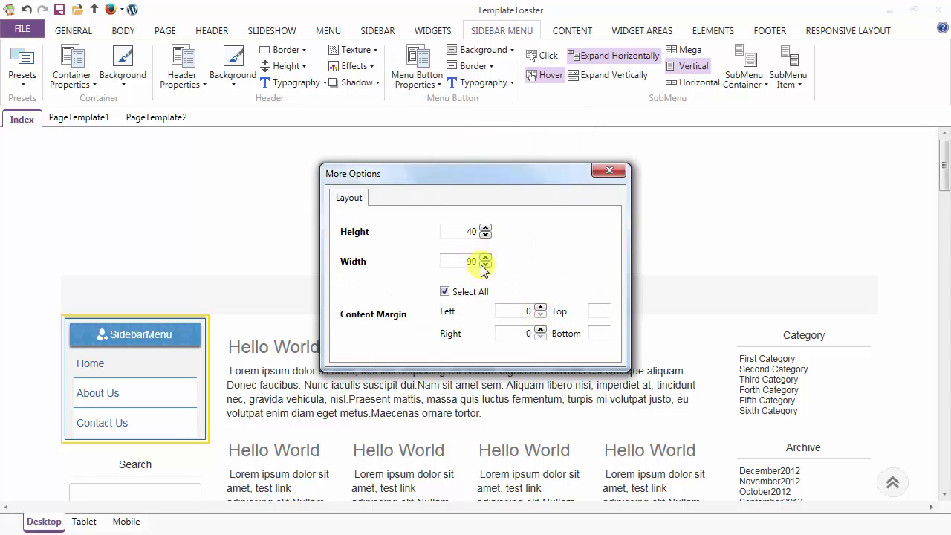
click(612, 171)
click(416, 70)
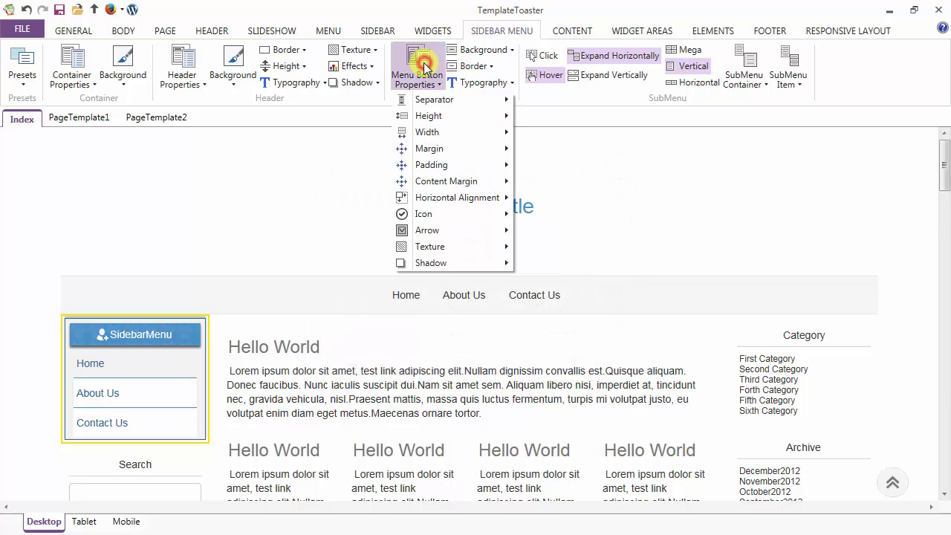
mouse_move(430, 168)
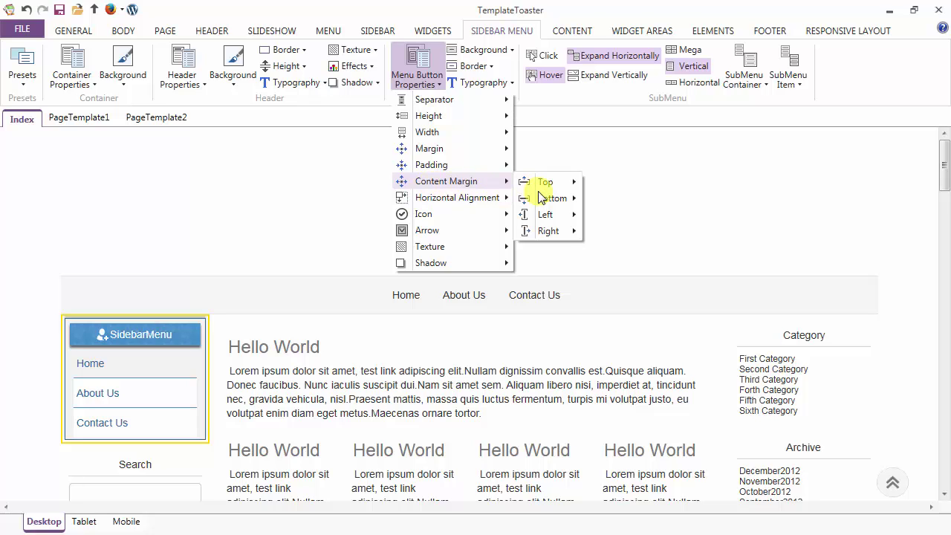
mouse_move(540, 198)
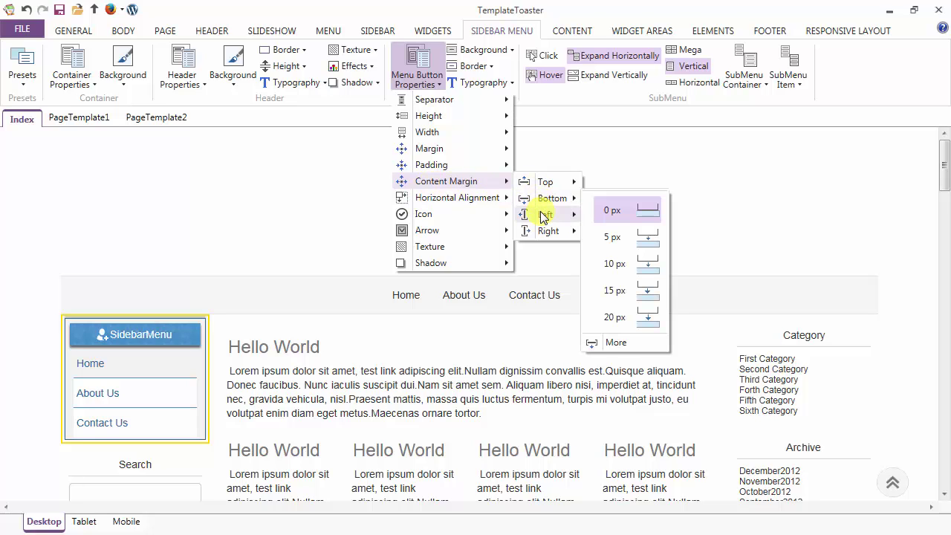
mouse_move(542, 232)
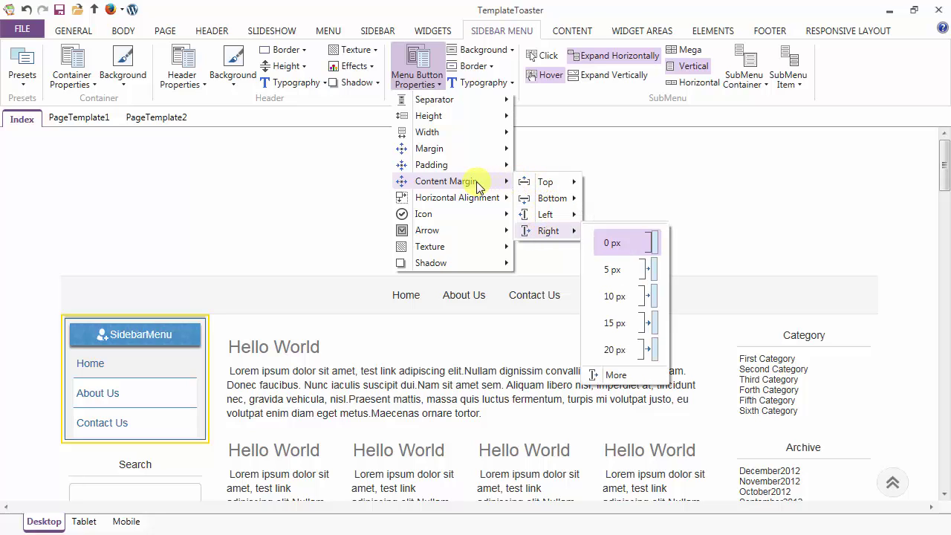
Step: Try Left horizontal alignment on the sidebar menu buttons and restore the Center alignment
mouse_move(473, 199)
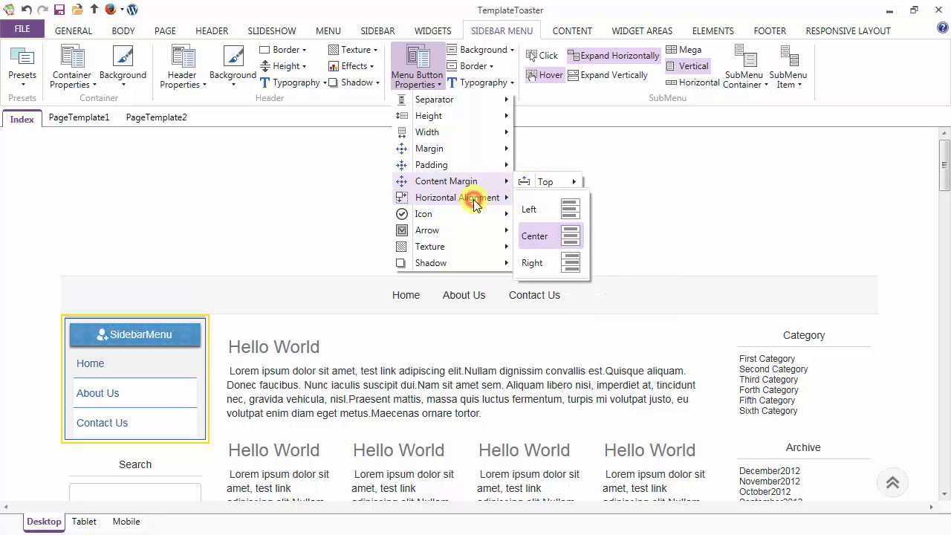
click(540, 211)
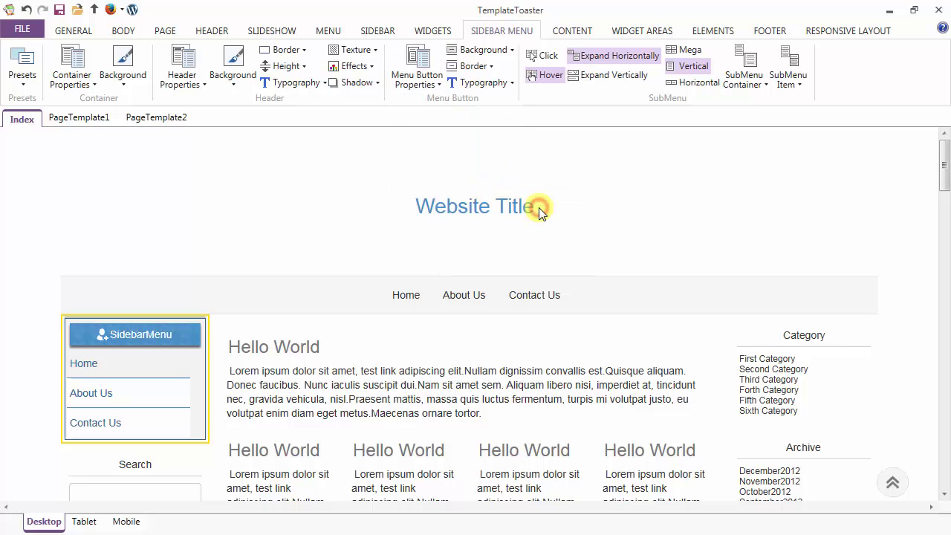
mouse_move(112, 398)
click(416, 77)
mouse_move(440, 201)
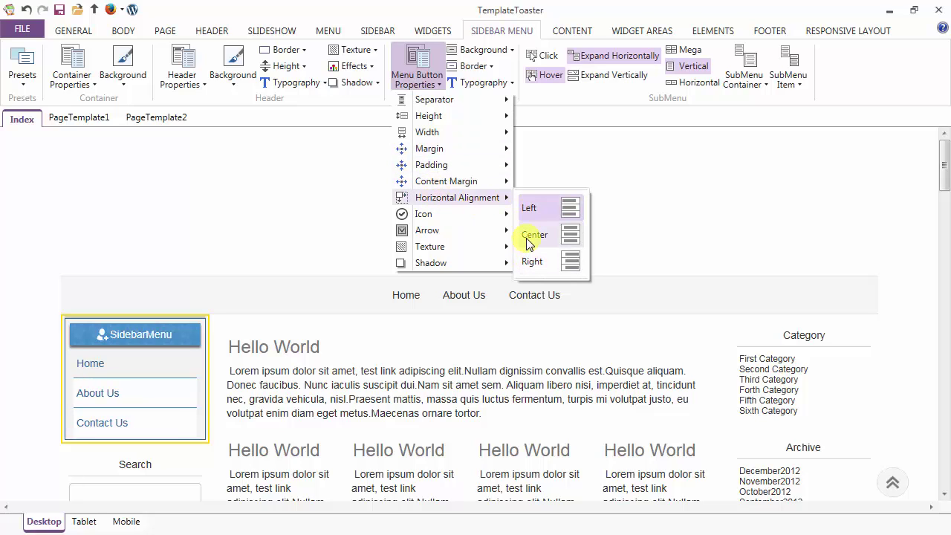
click(529, 237)
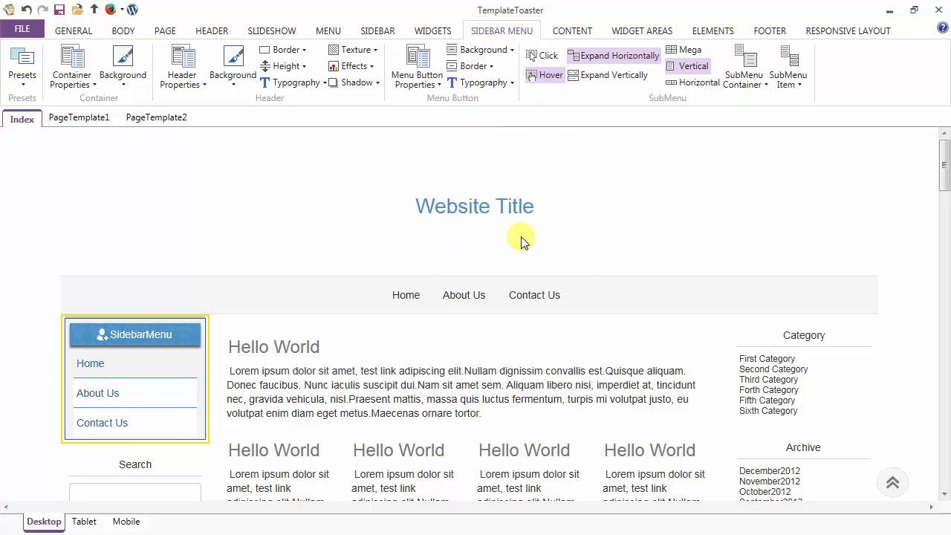
Step: Review the menu buttons' icon options and set their arrow thickness to 1 px
click(417, 68)
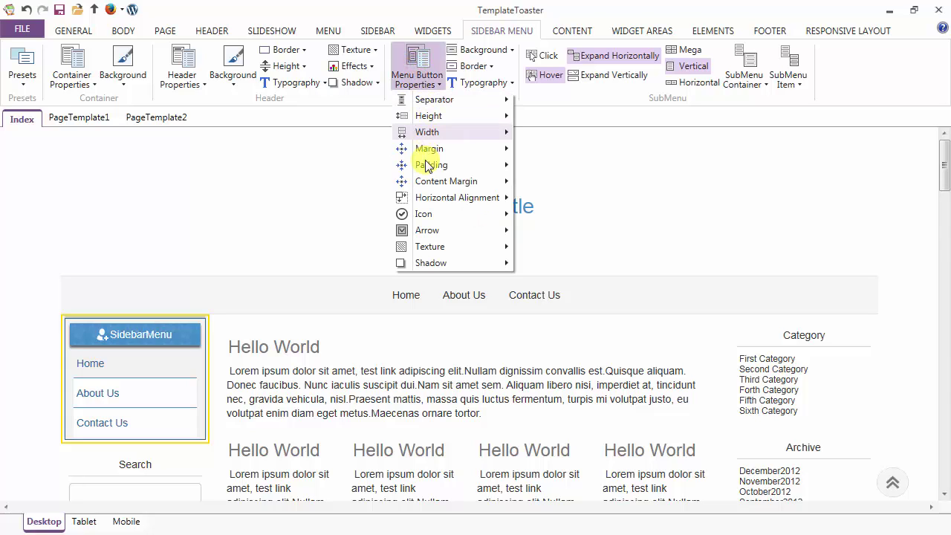
mouse_move(432, 217)
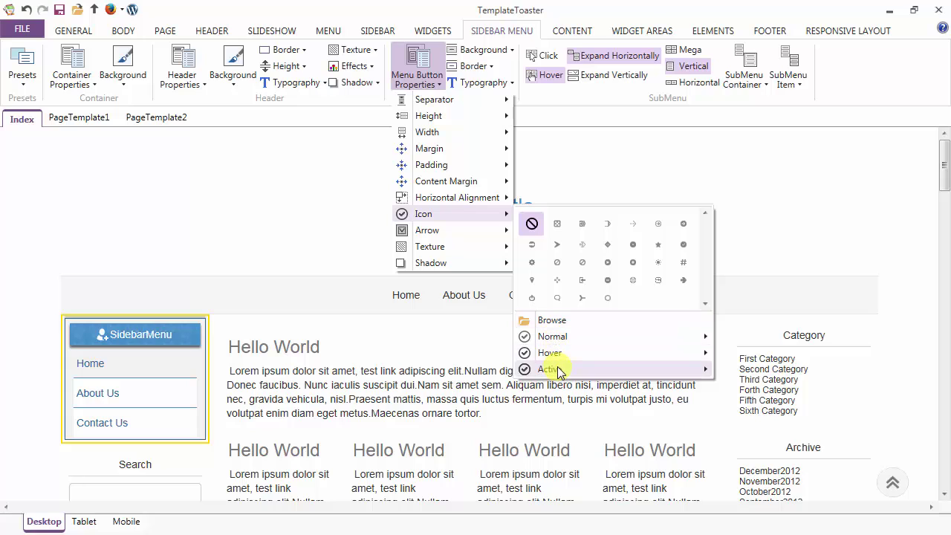
mouse_move(559, 341)
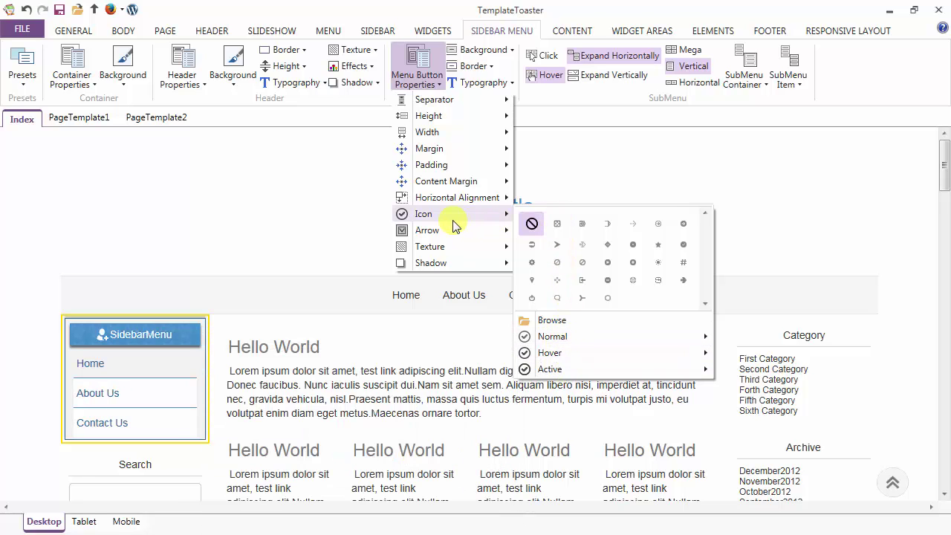
mouse_move(456, 236)
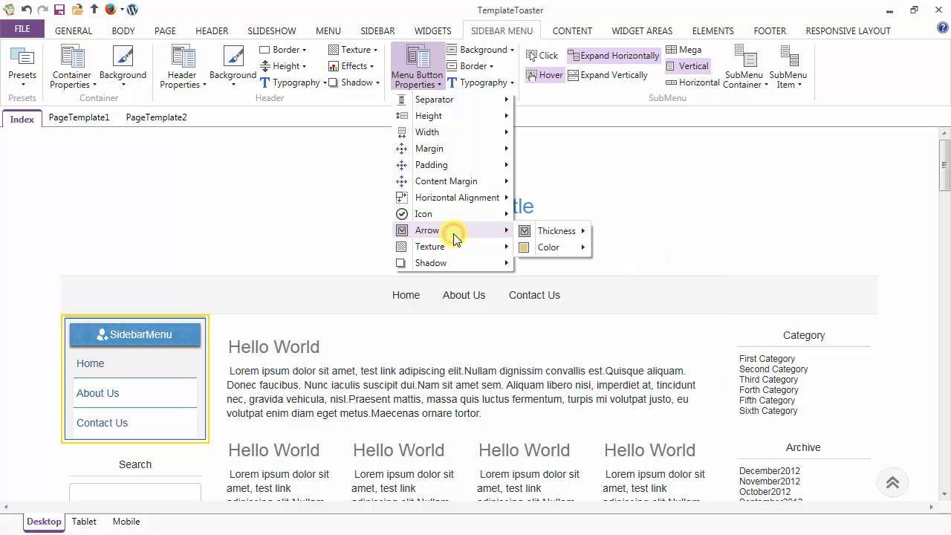
mouse_move(544, 238)
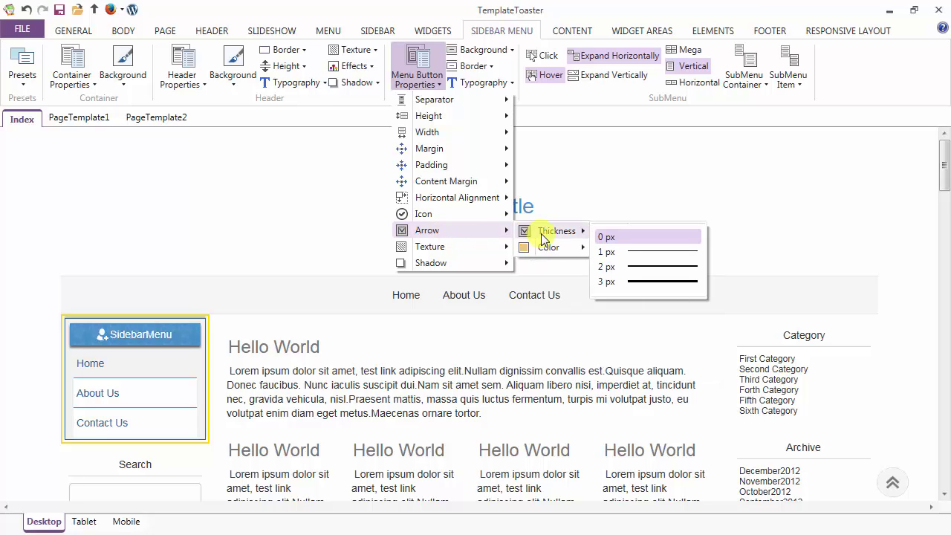
click(620, 253)
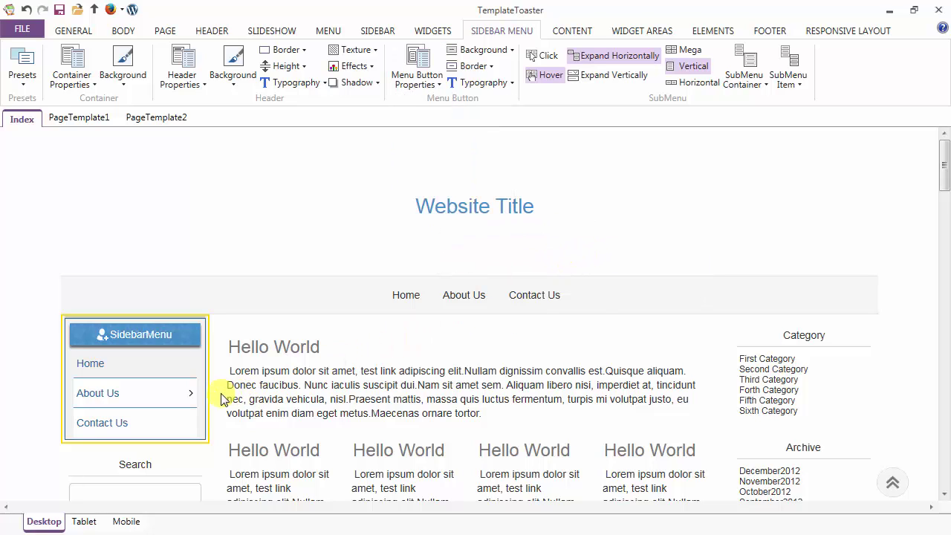
Step: Set the menu button arrow's normal-state colour to the blue sampled from the sidebar menu's header
click(420, 79)
mouse_move(405, 232)
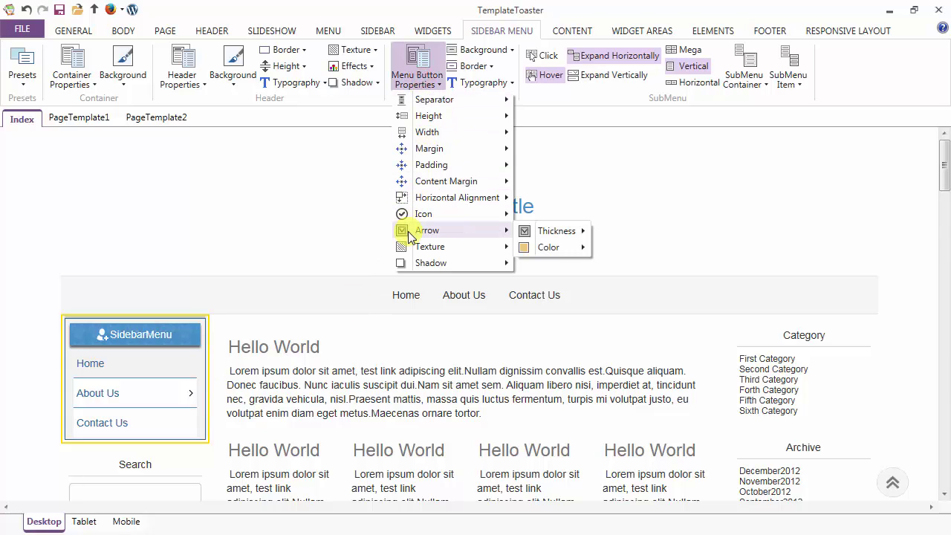
mouse_move(538, 250)
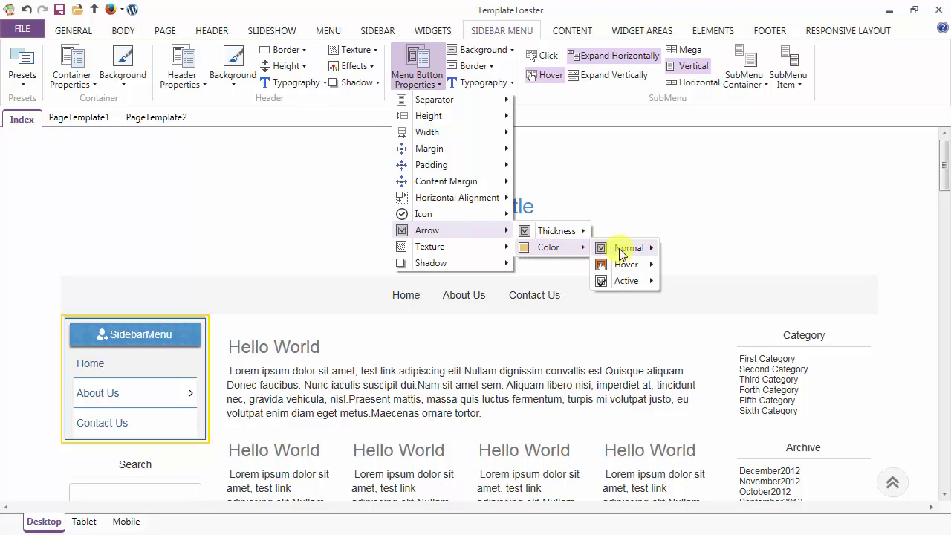
mouse_move(622, 251)
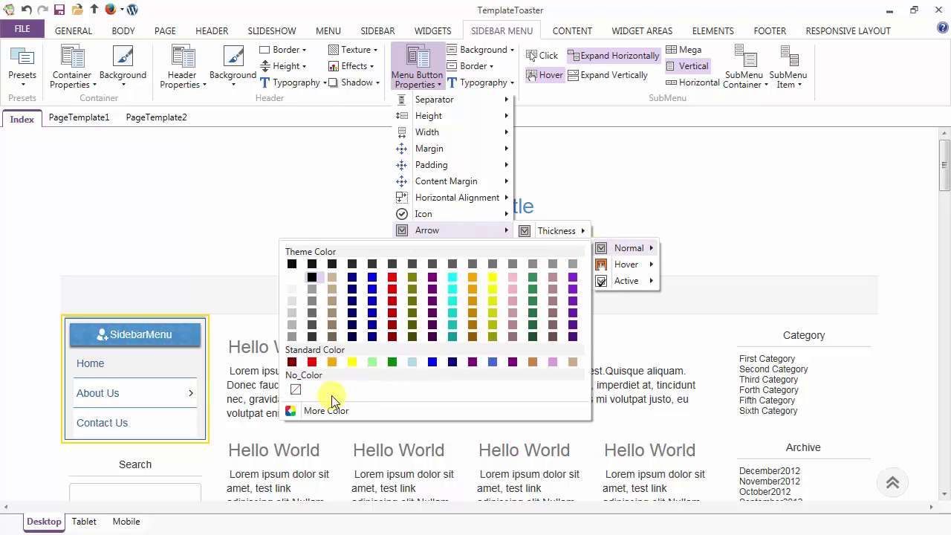
click(322, 412)
click(534, 188)
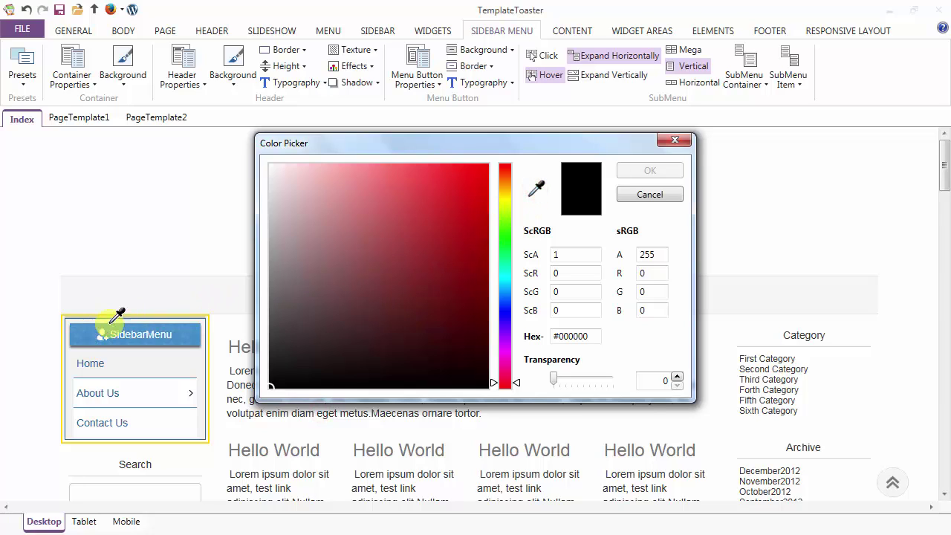
click(80, 331)
click(647, 170)
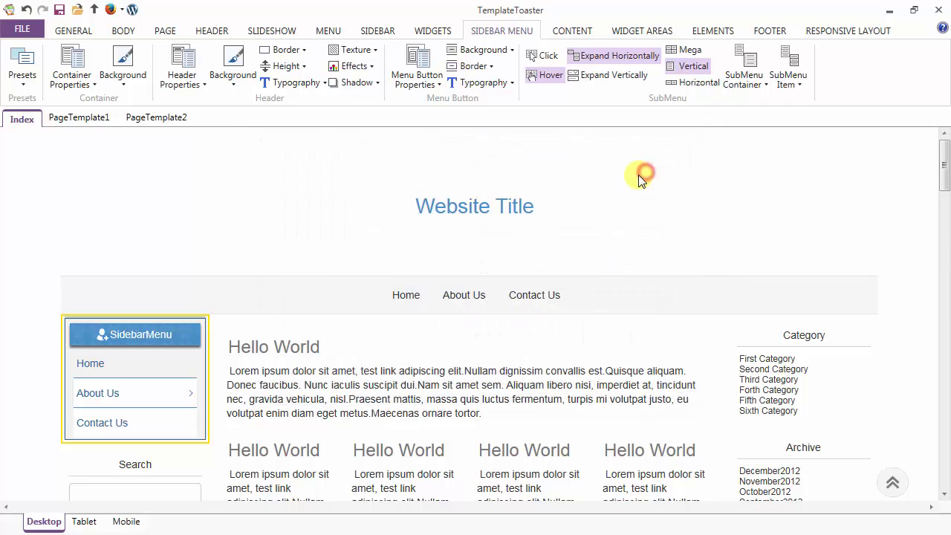
Step: Set the menu button arrow's hover-state colour to white from the theme colours
click(420, 73)
mouse_move(484, 229)
mouse_move(532, 248)
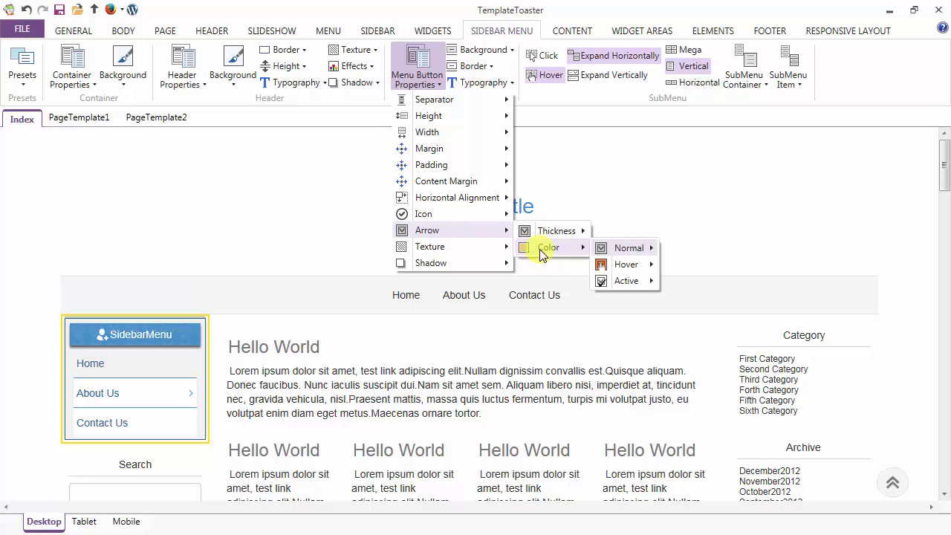
mouse_move(615, 266)
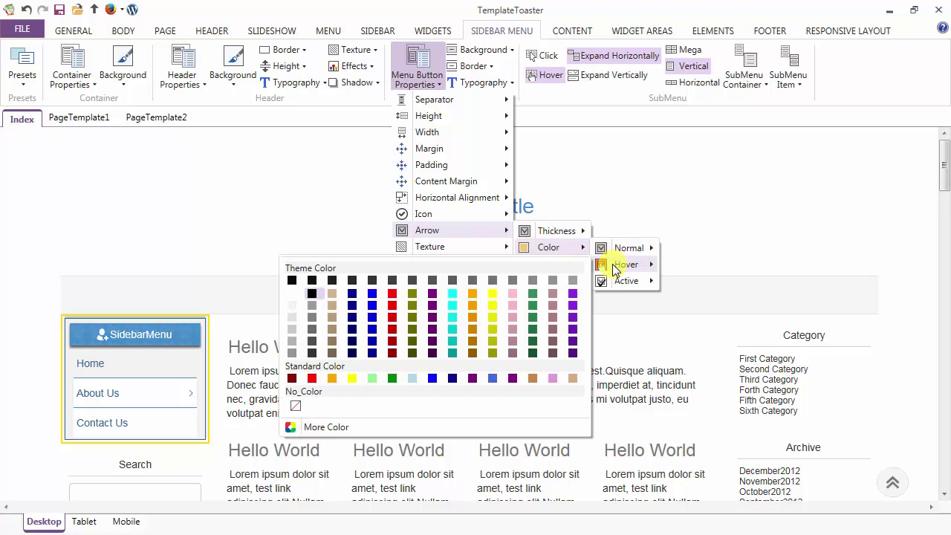
click(292, 298)
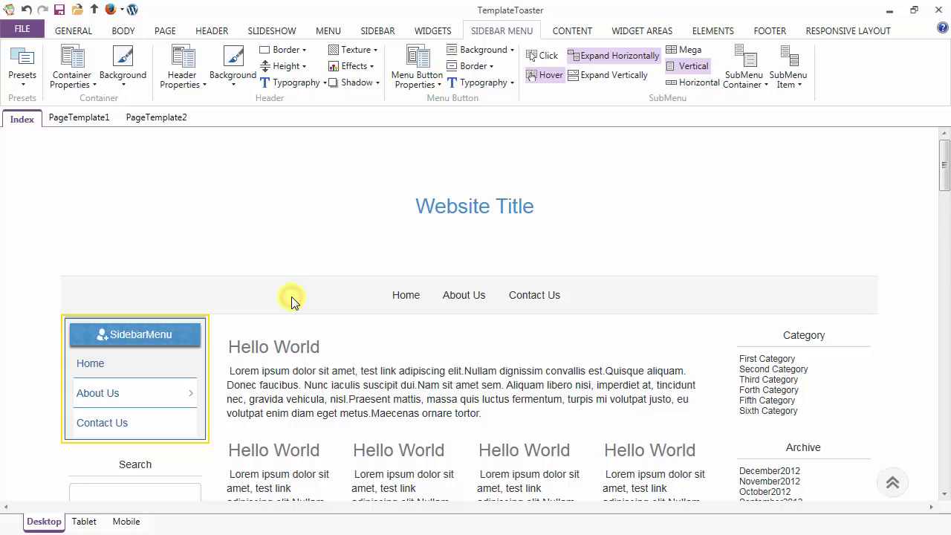
Step: Review the sidebar menu buttons' arrow colour, texture and shadow options for the normal, hover and active states
click(414, 72)
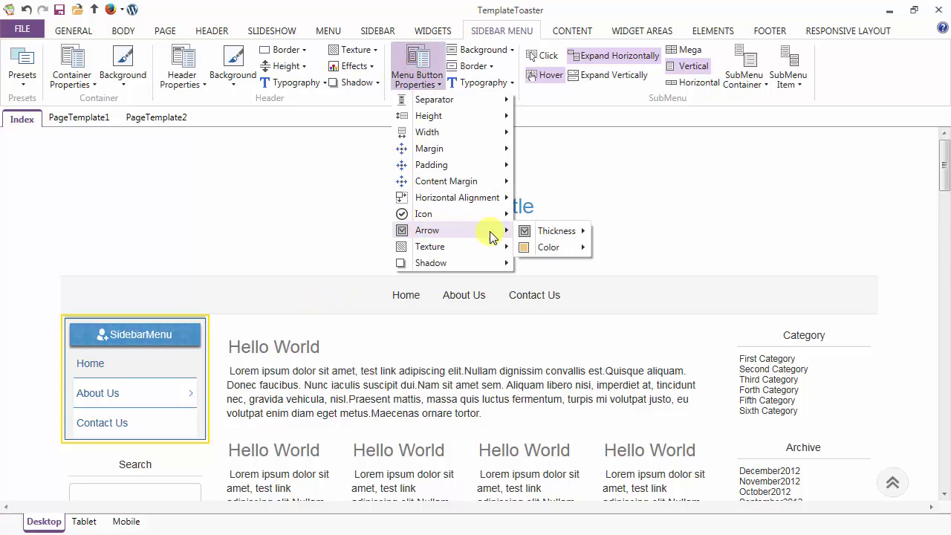
mouse_move(553, 248)
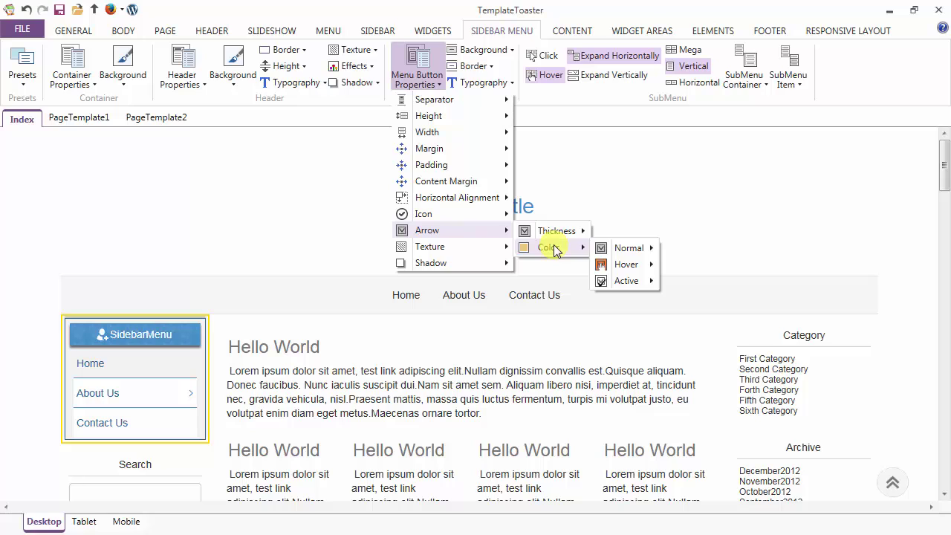
mouse_move(610, 280)
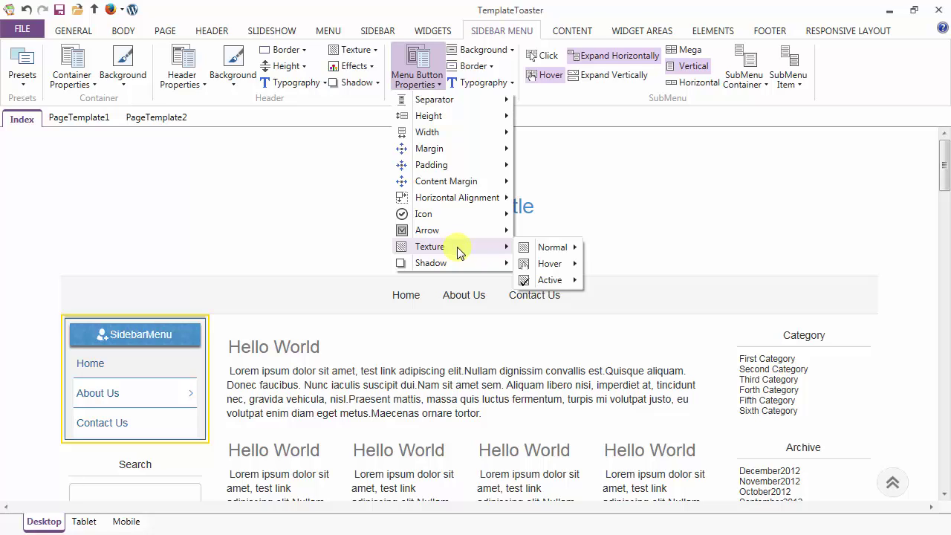
mouse_move(556, 269)
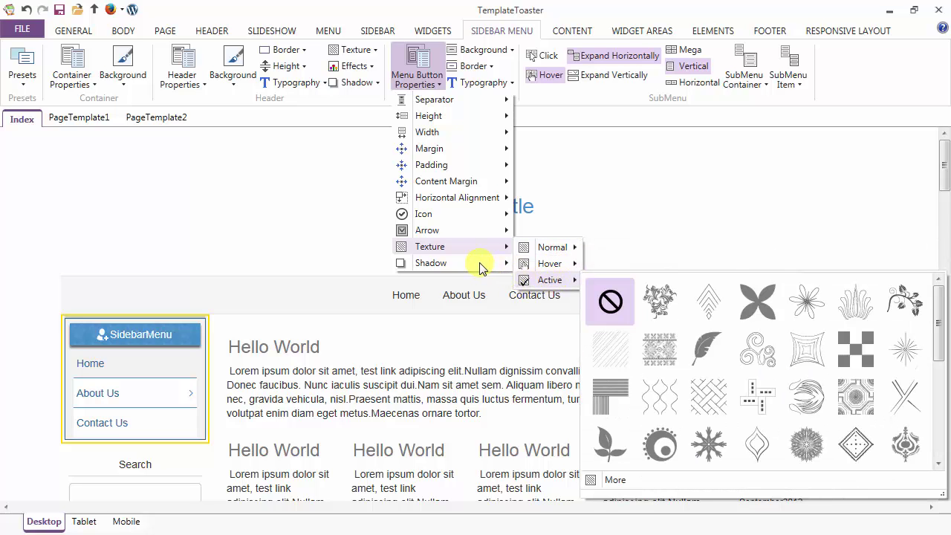
mouse_move(479, 266)
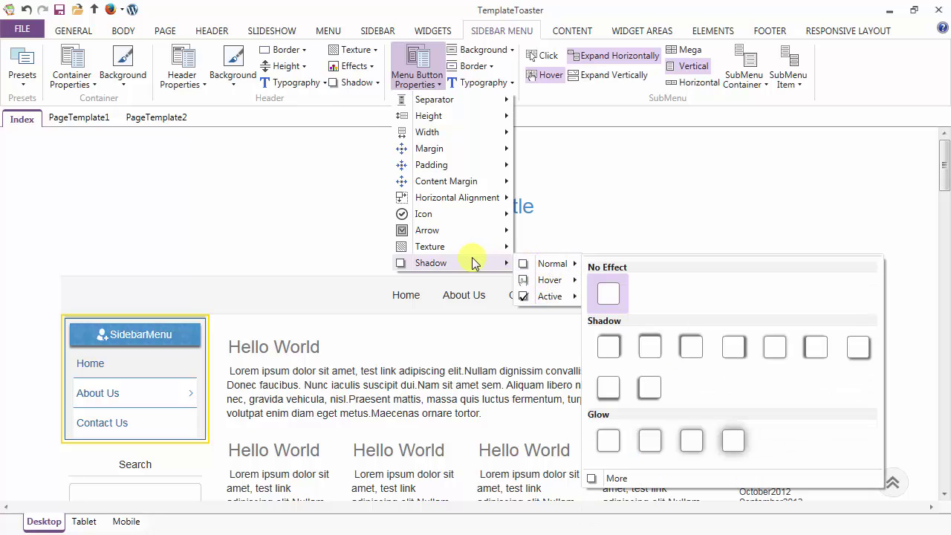
click(443, 84)
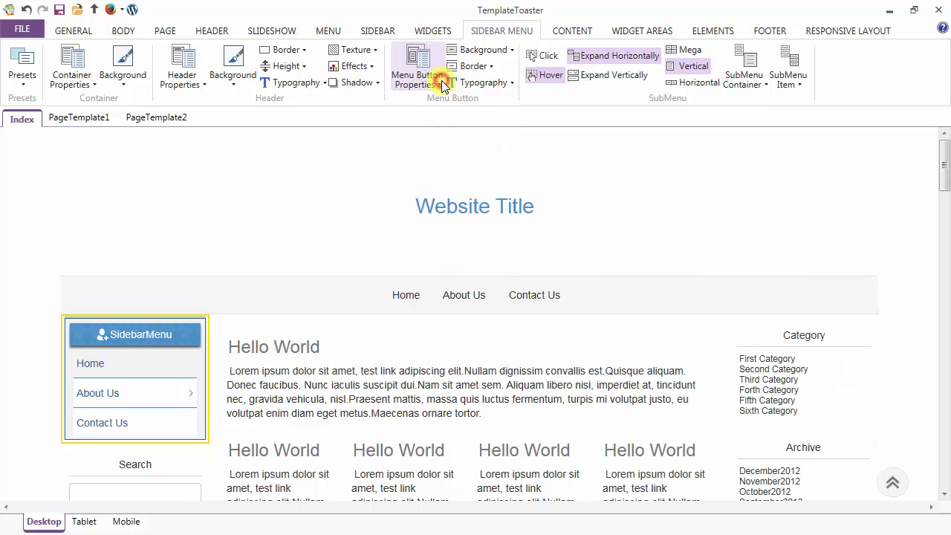
Step: Set the sidebar menu buttons' normal-state background to white from the theme colours
click(483, 54)
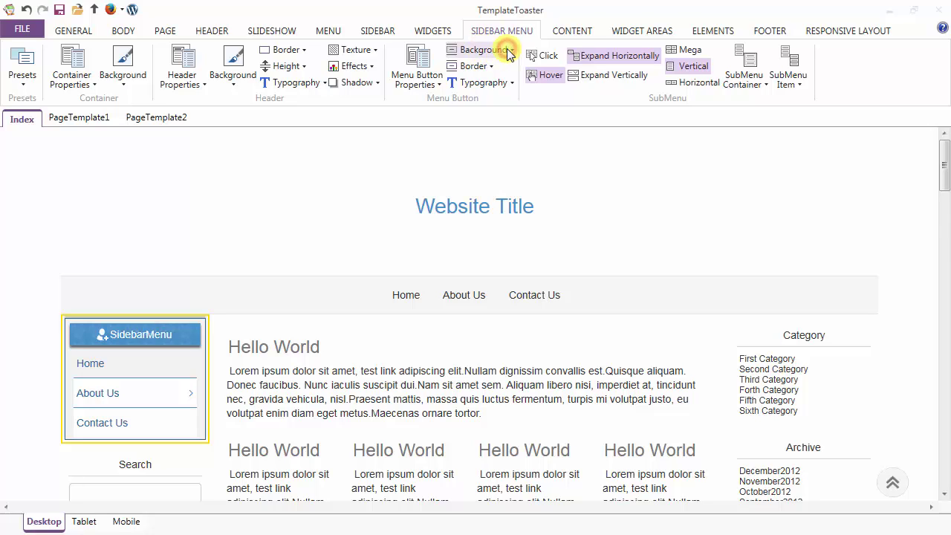
click(509, 51)
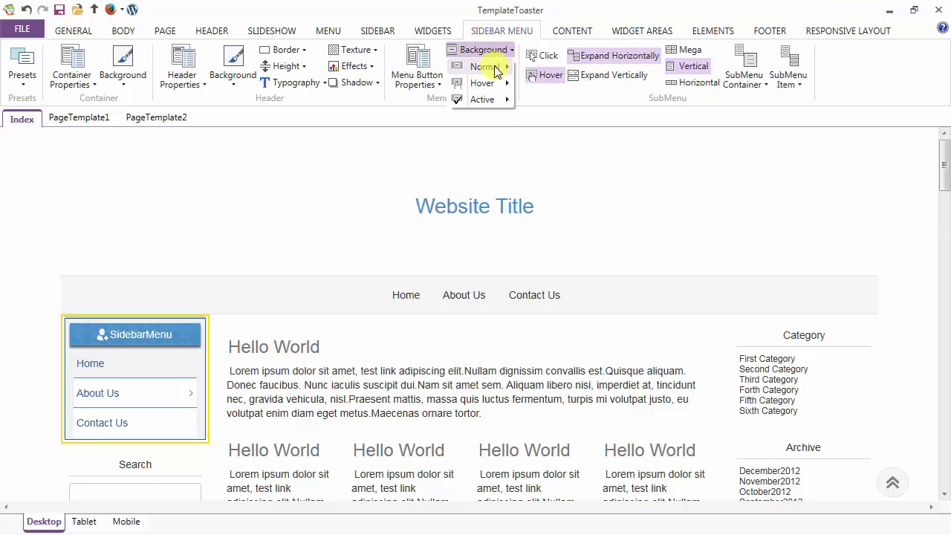
click(495, 68)
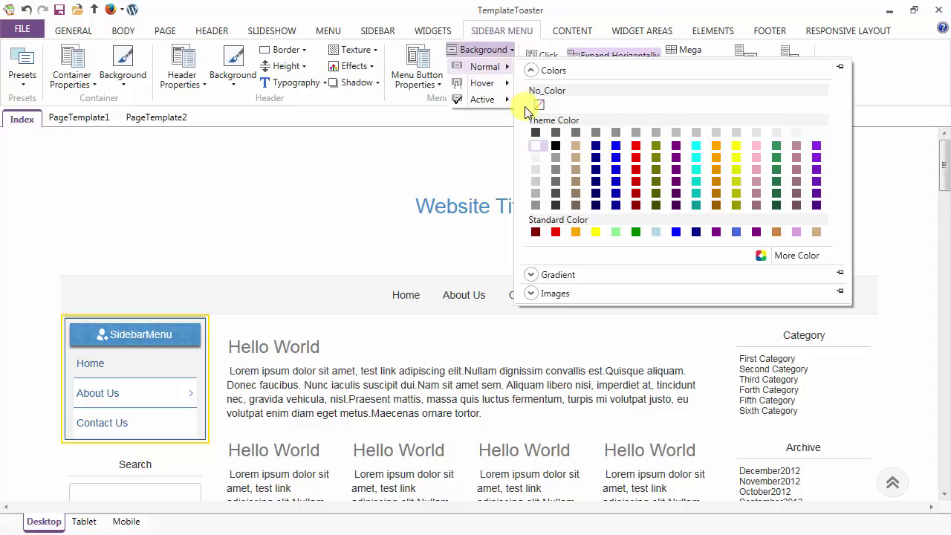
click(535, 146)
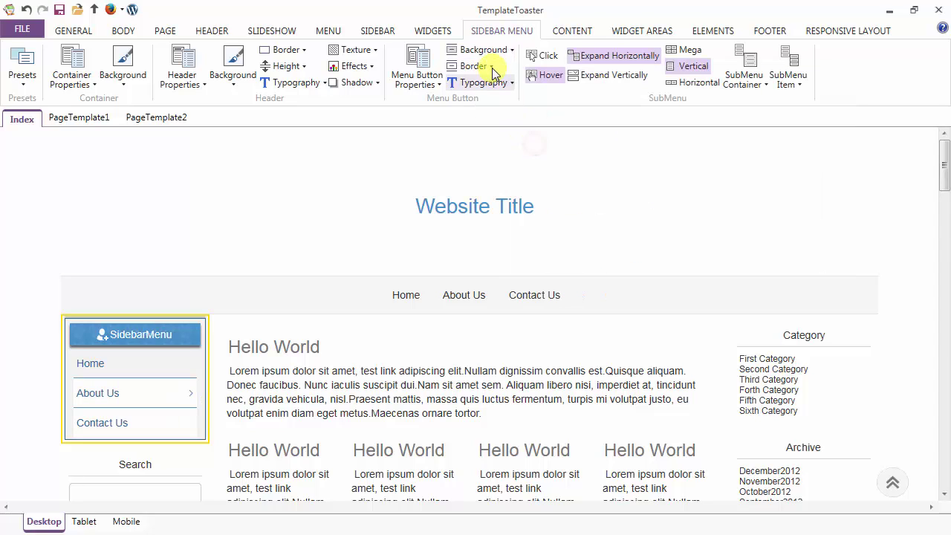
Step: Set the menu buttons' hover-state background to the blue sampled from the sidebar menu's header
click(483, 49)
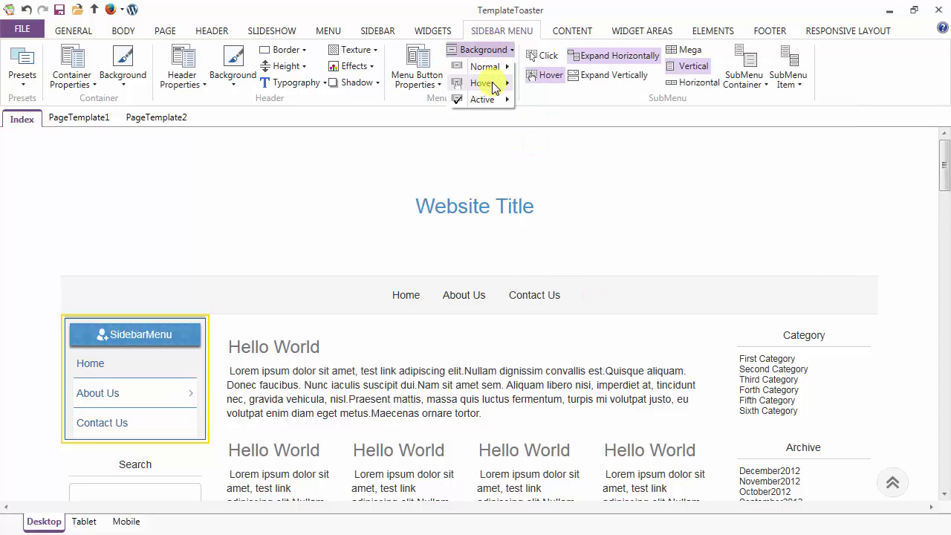
mouse_move(494, 84)
click(743, 289)
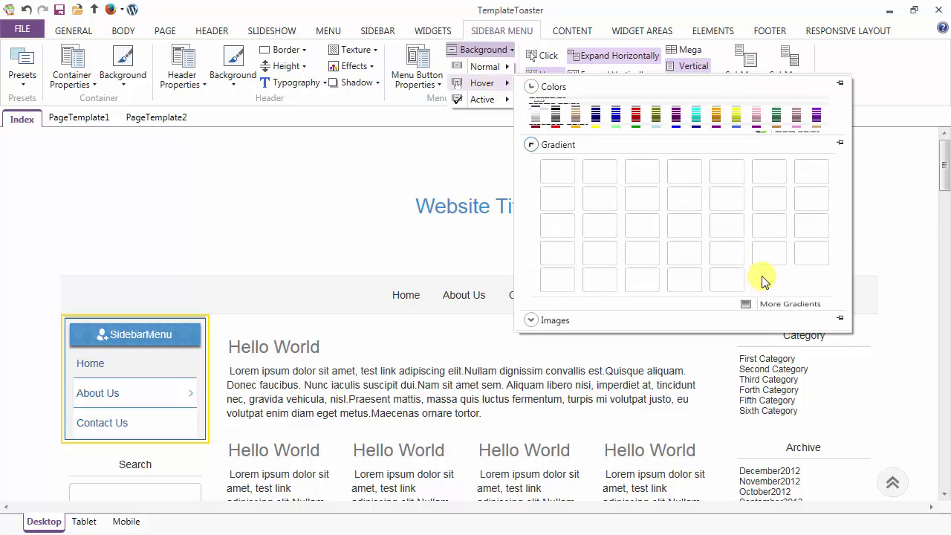
mouse_move(782, 95)
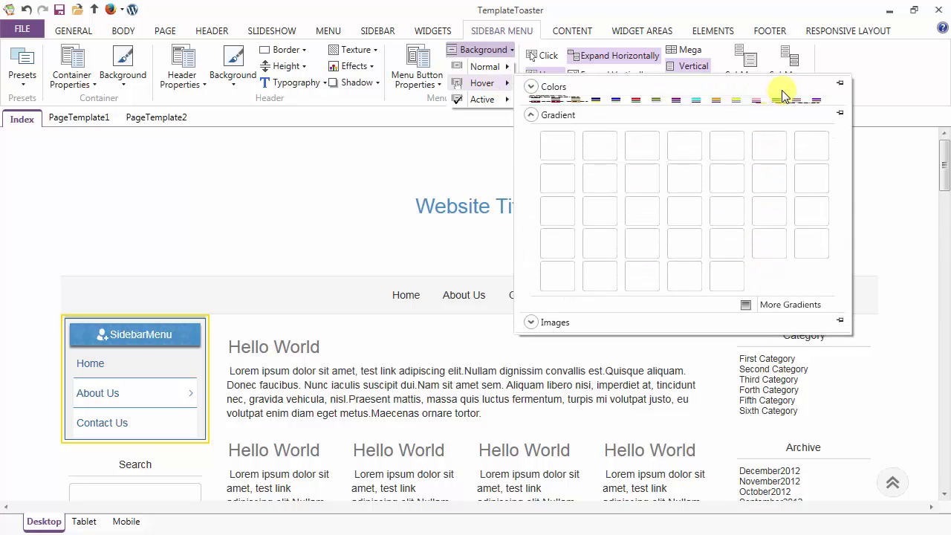
click(801, 269)
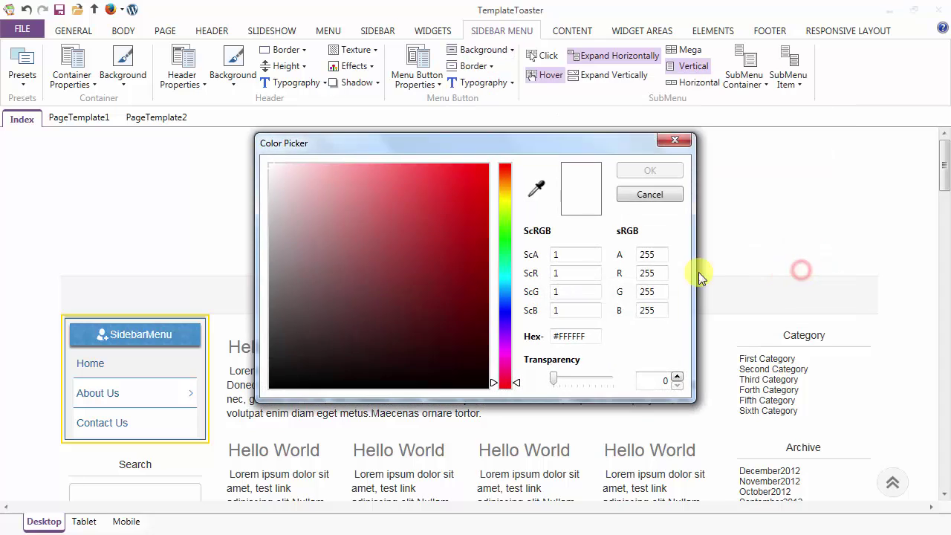
click(536, 188)
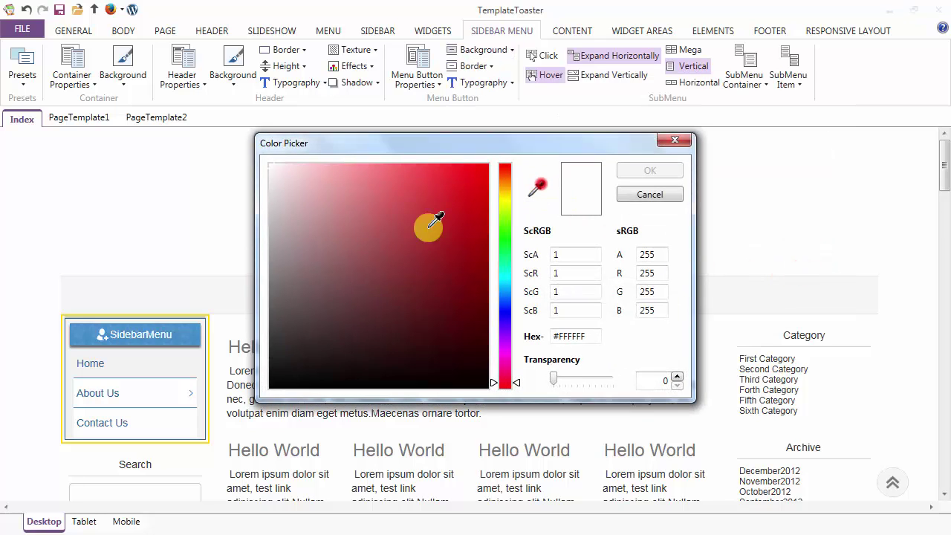
click(83, 331)
click(661, 174)
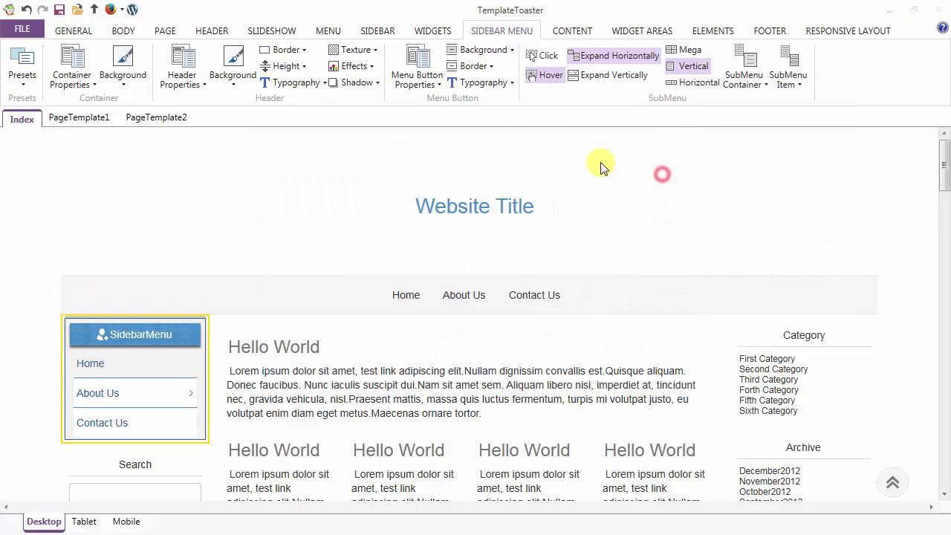
Step: Set the menu buttons' active-state background to the lightest grey shade of white in the theme colours
click(487, 49)
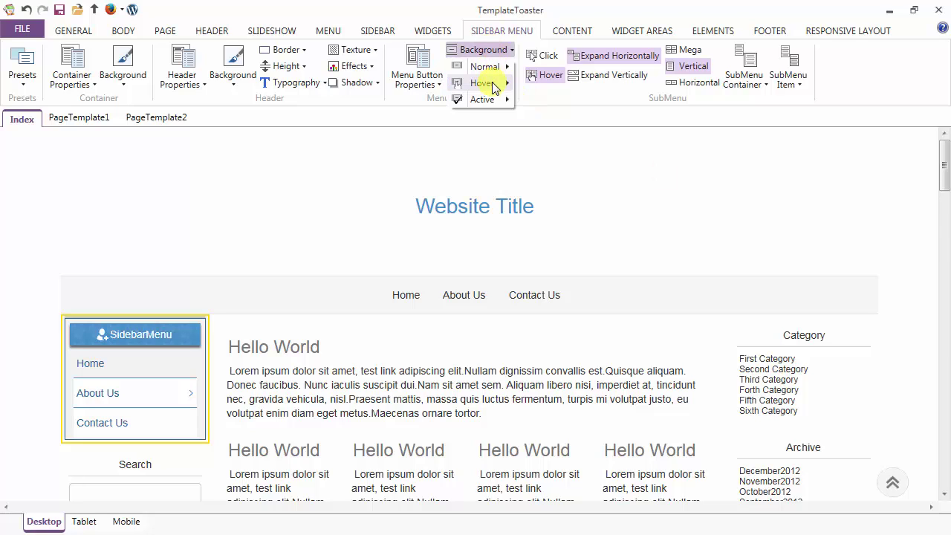
mouse_move(493, 102)
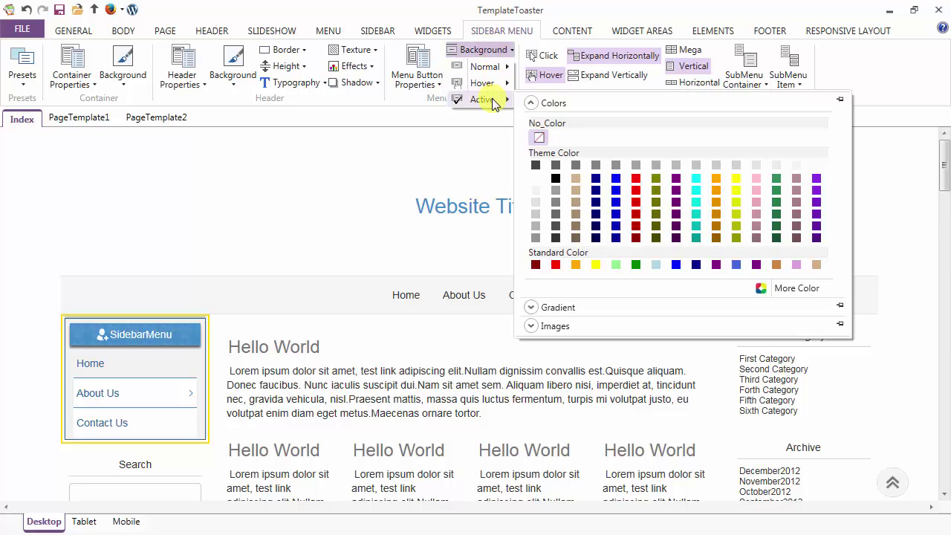
click(537, 195)
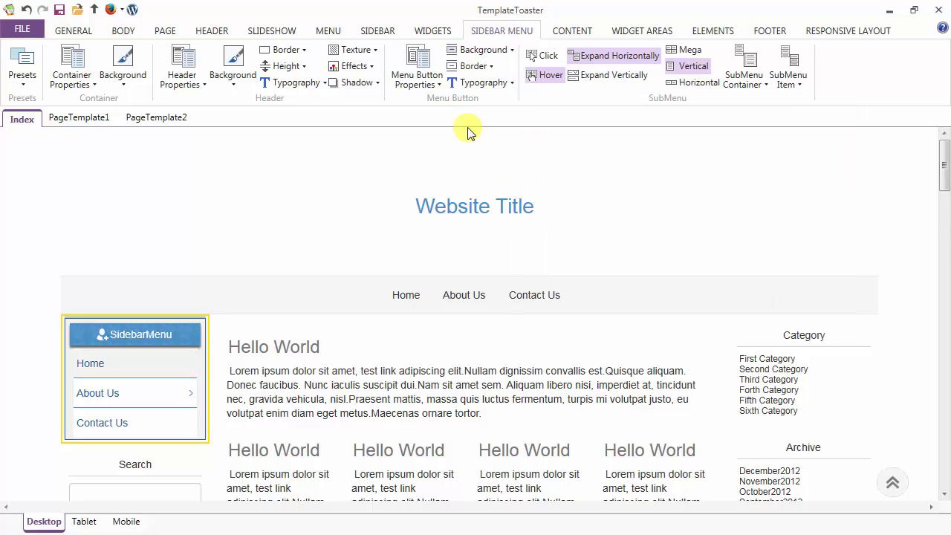
Step: Review the menu buttons' background states and the normal border's style, thickness, radius and colour options
click(484, 54)
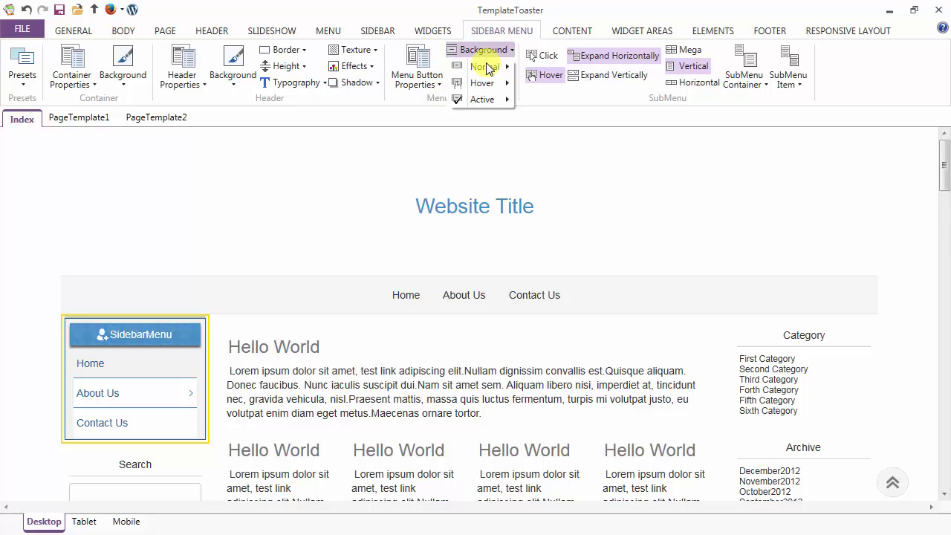
click(494, 52)
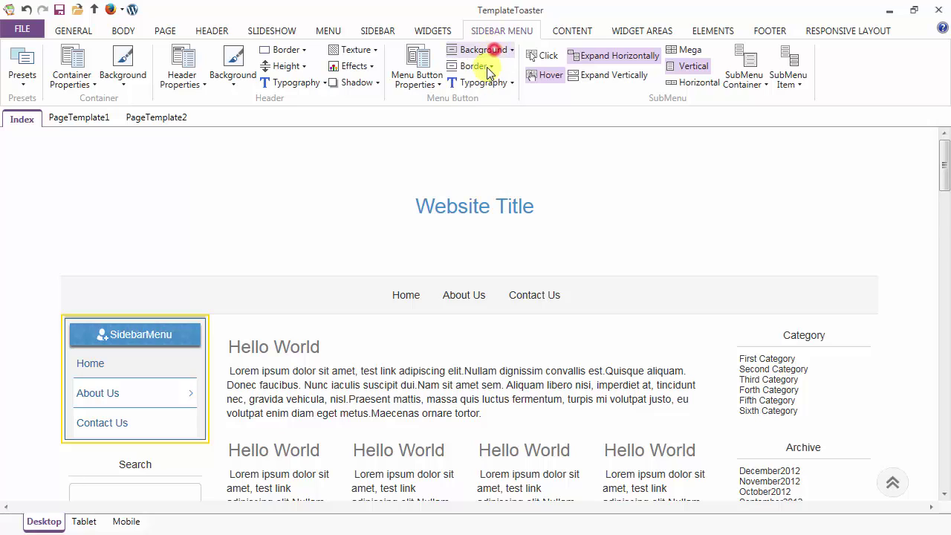
click(474, 67)
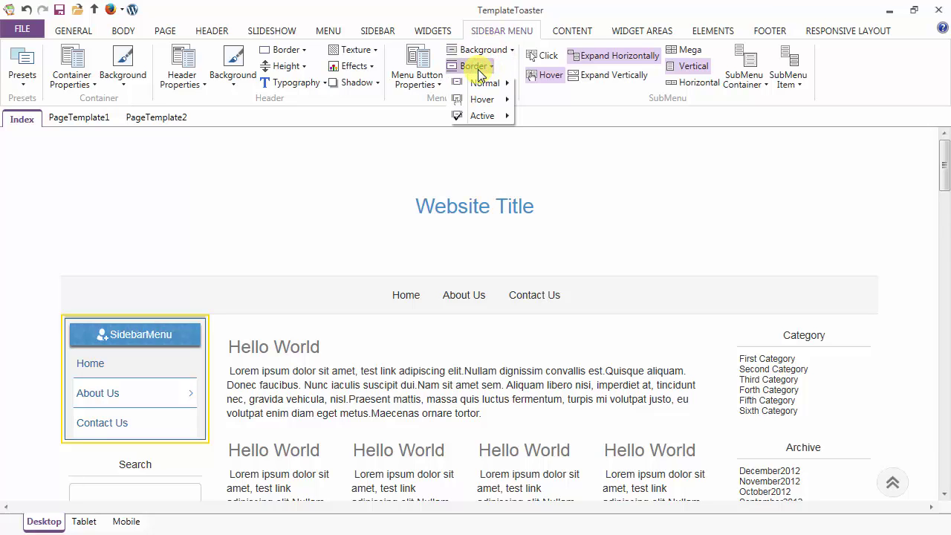
mouse_move(484, 89)
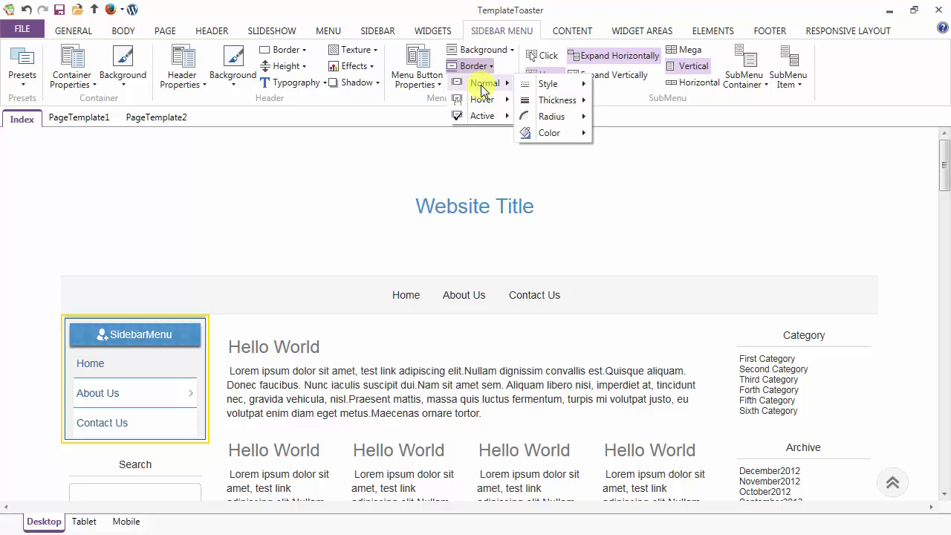
click(483, 67)
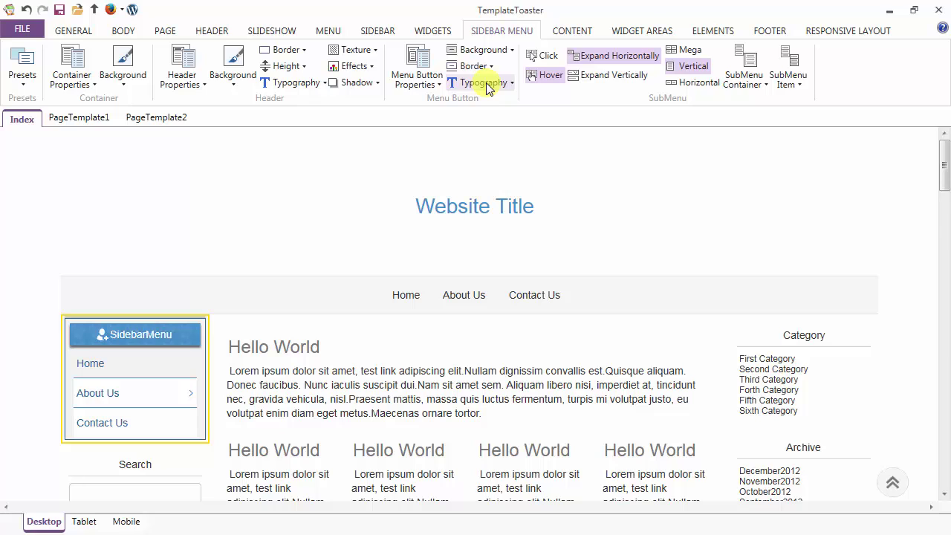
Step: Set the menu buttons' hover-state text colour to white and preview the hover effect on the sidebar menu
click(487, 83)
mouse_move(483, 107)
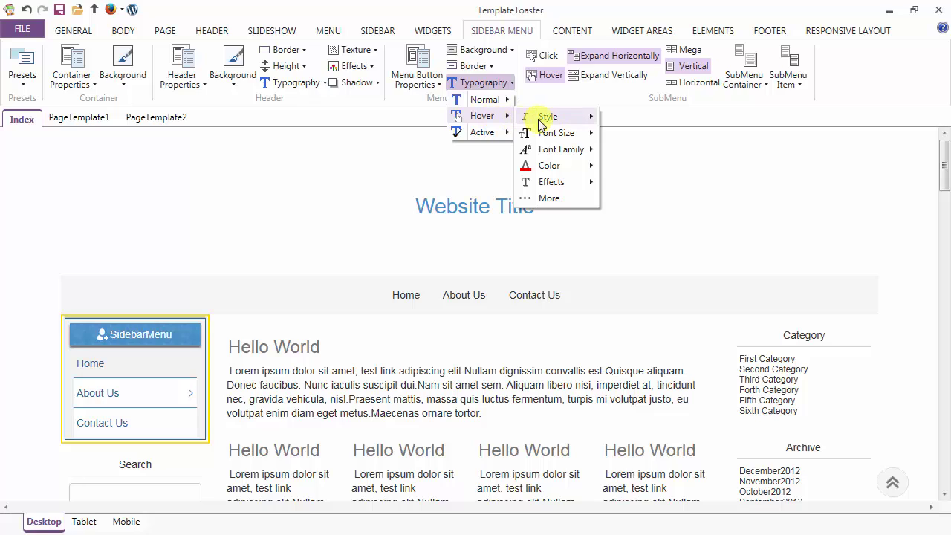
mouse_move(550, 124)
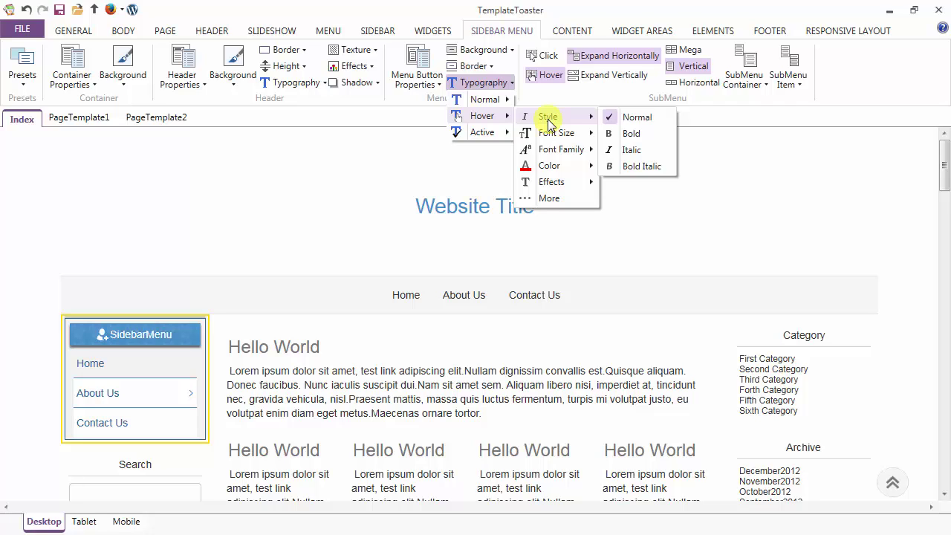
mouse_move(549, 140)
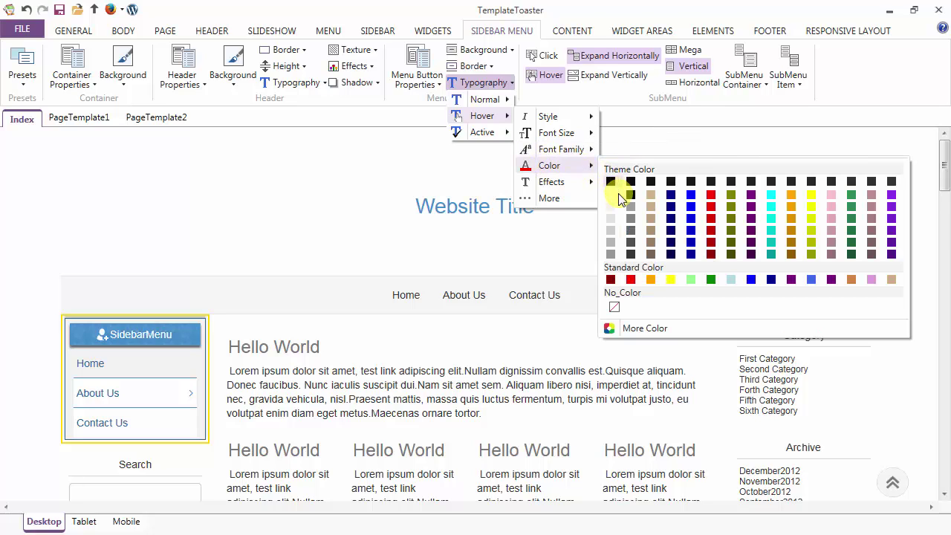
click(611, 198)
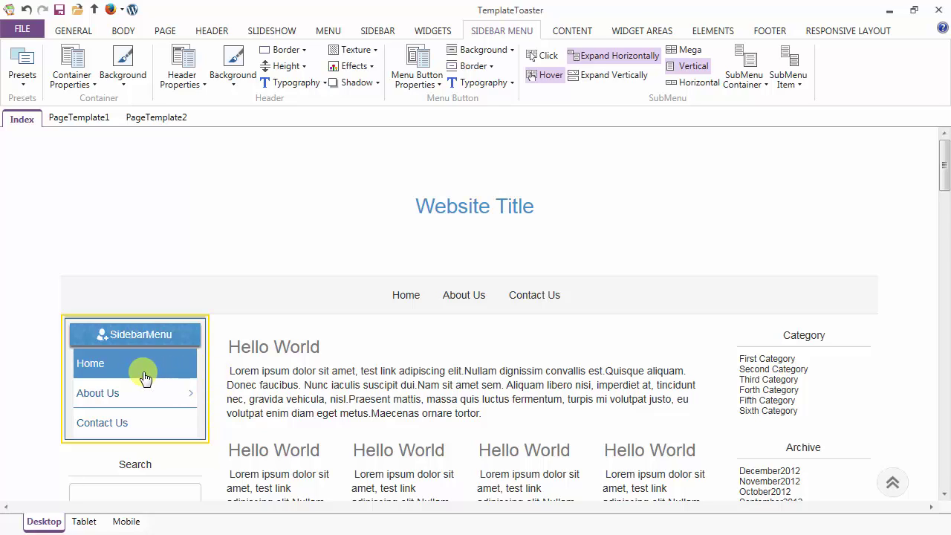
mouse_move(145, 392)
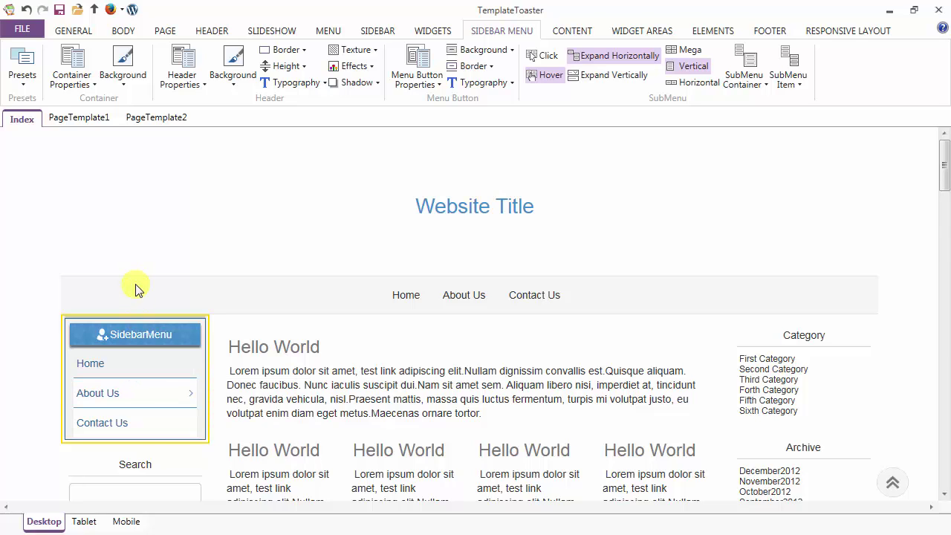
Step: Try the Click trigger for the submenu on About Us and restore the Hover trigger
click(546, 58)
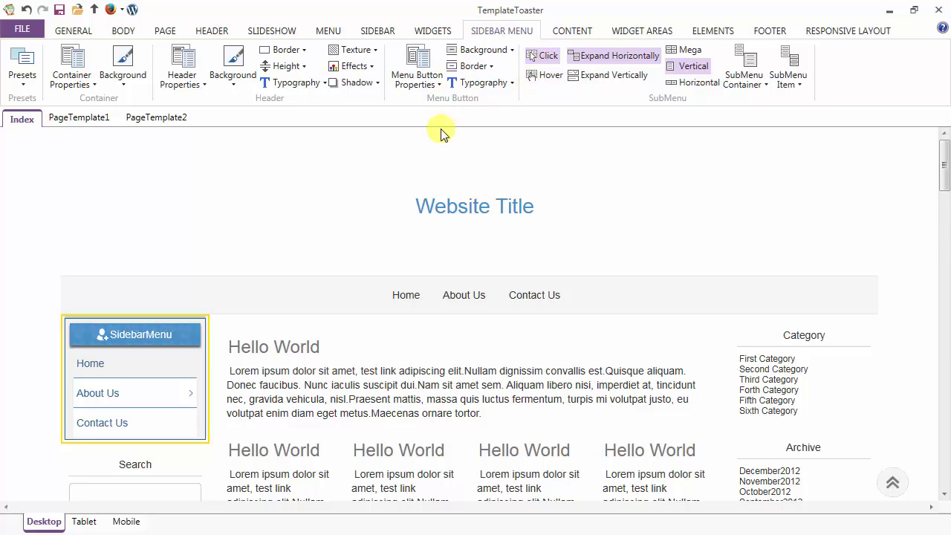
click(154, 396)
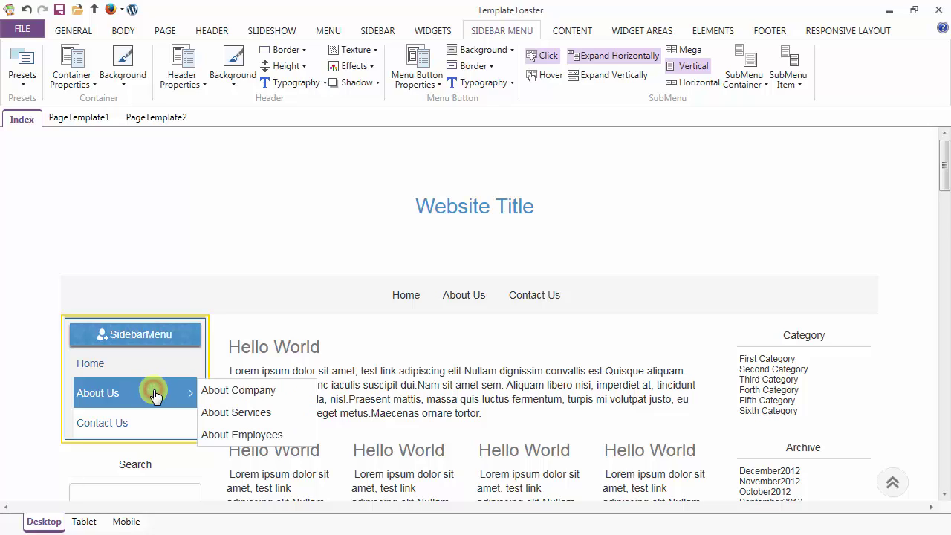
click(155, 396)
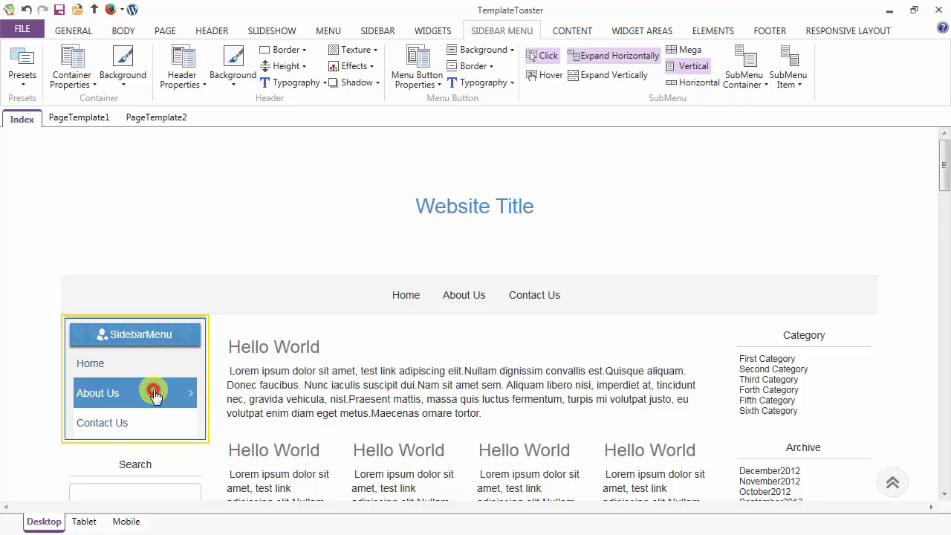
click(548, 78)
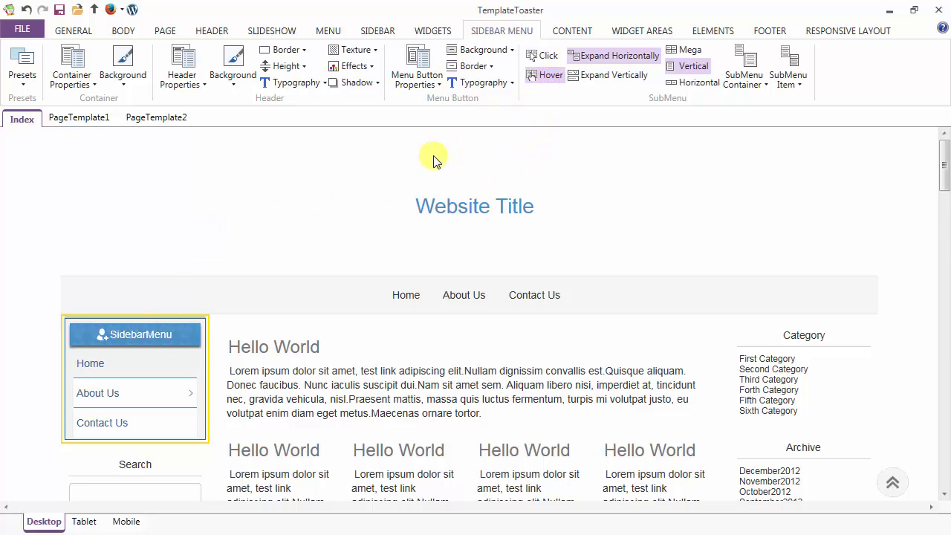
mouse_move(150, 389)
Step: Set the sidebar submenu to Expand Vertically and preview it on About Us
click(600, 75)
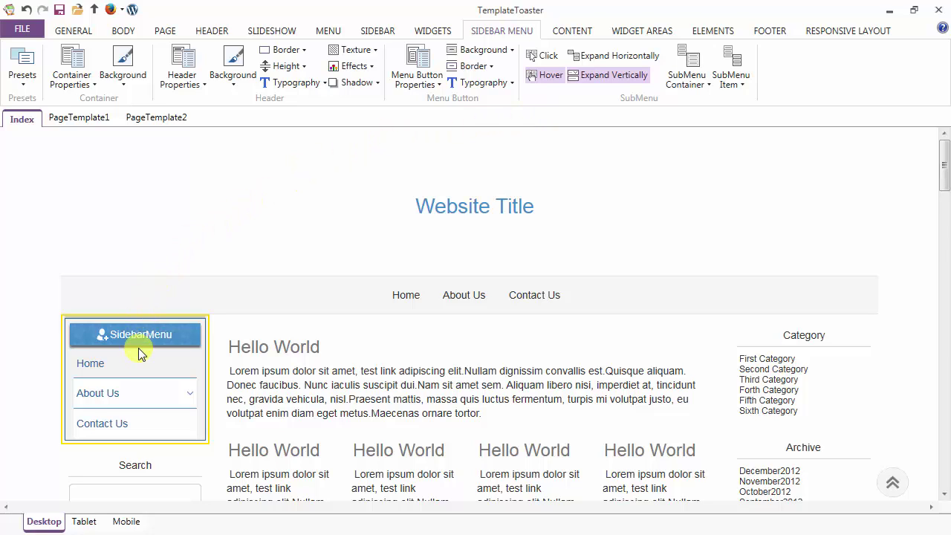
mouse_move(138, 395)
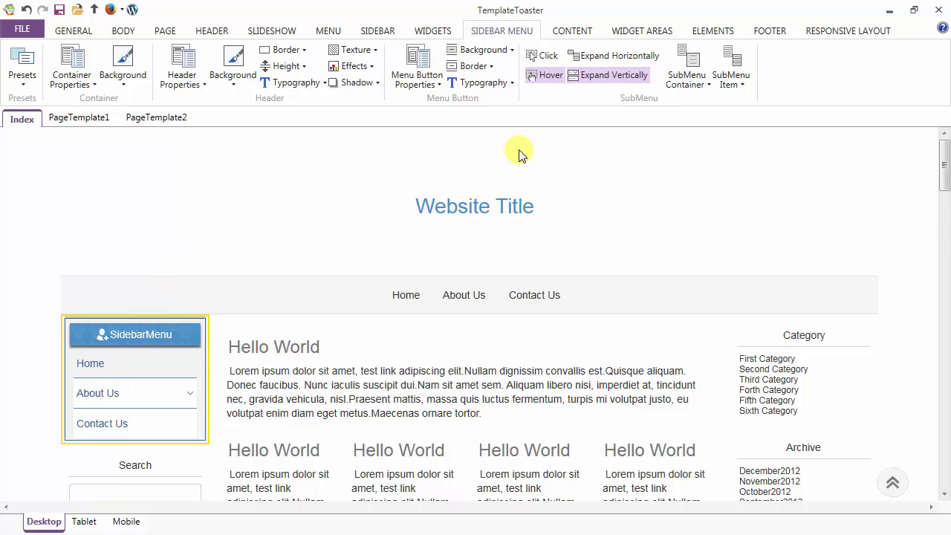
Step: Set the sidebar submenu to Expand Horizontally and try the Mega and Vertical layouts on About Us
click(608, 57)
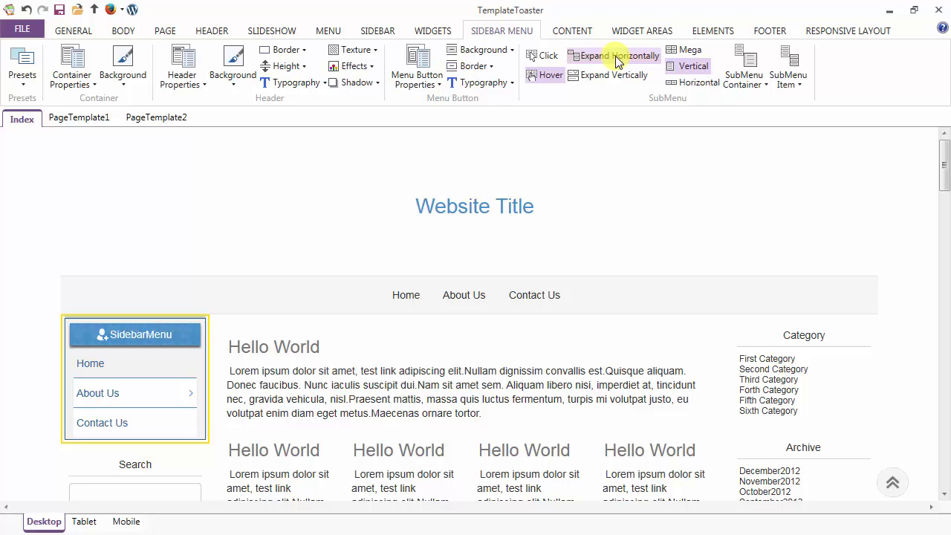
click(689, 52)
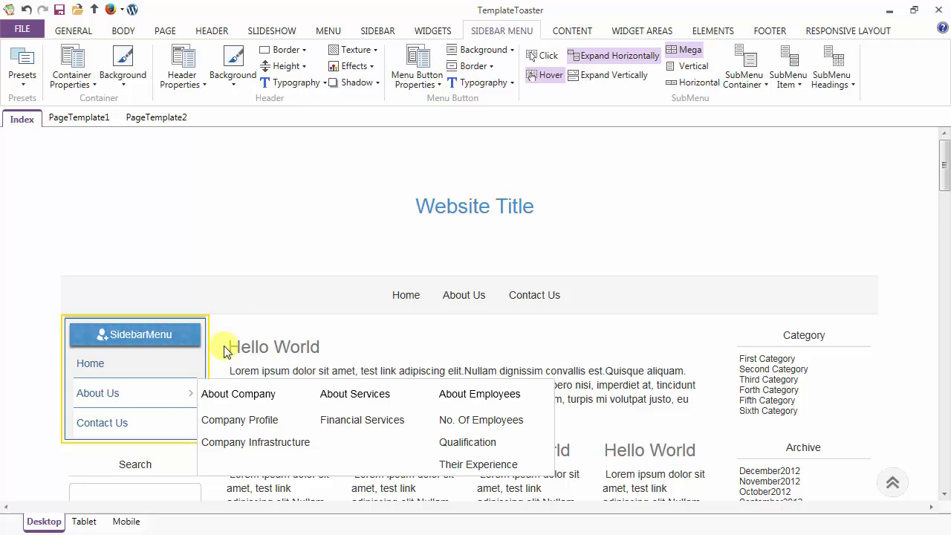
click(693, 69)
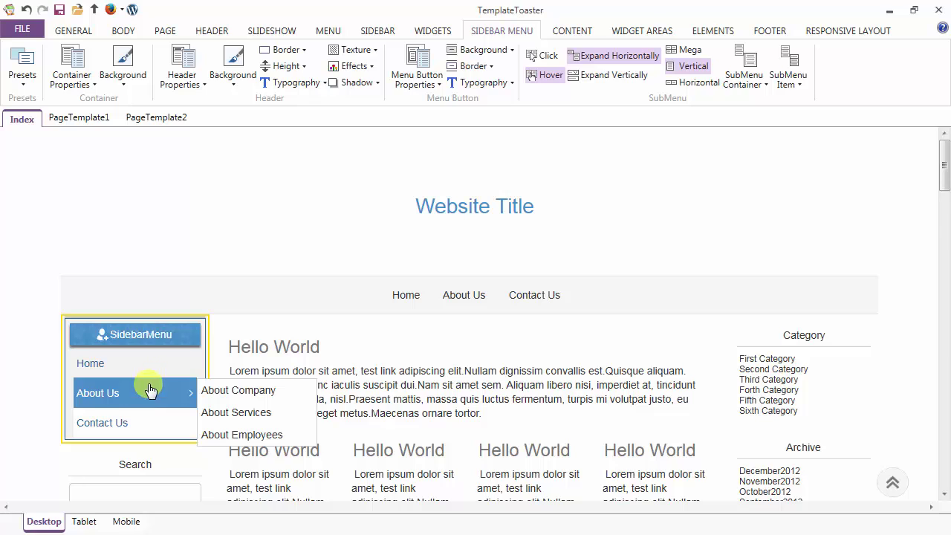
Step: Switch the sidebar submenu to the Horizontal layout and preview it on About Us
click(694, 84)
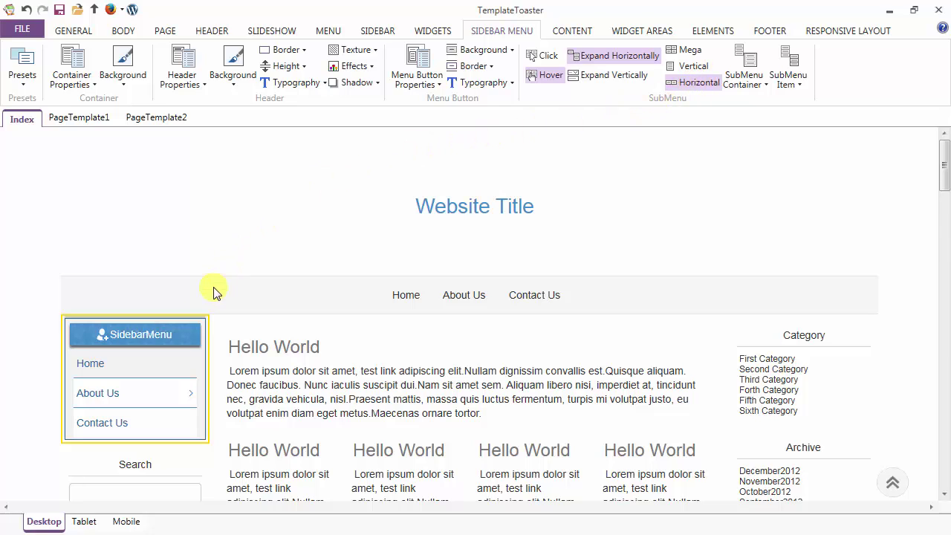
mouse_move(142, 394)
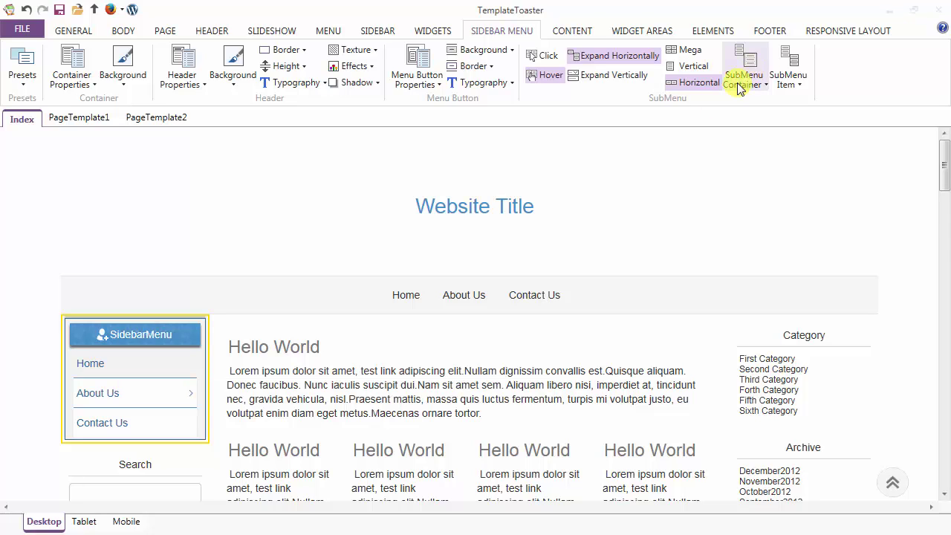
click(157, 397)
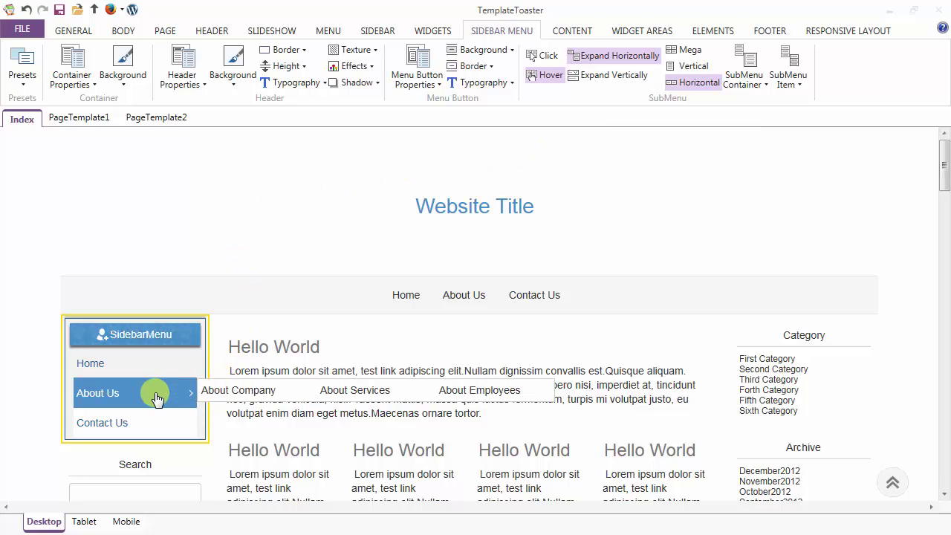
click(149, 399)
click(164, 397)
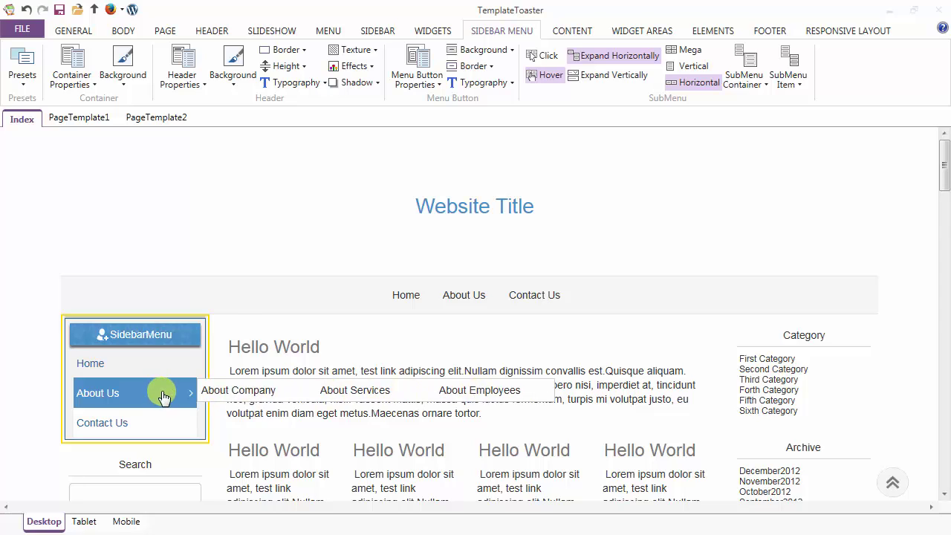
Step: Set the submenu container's background to the lightest grey theme colour below white and preview it on About Us
click(735, 79)
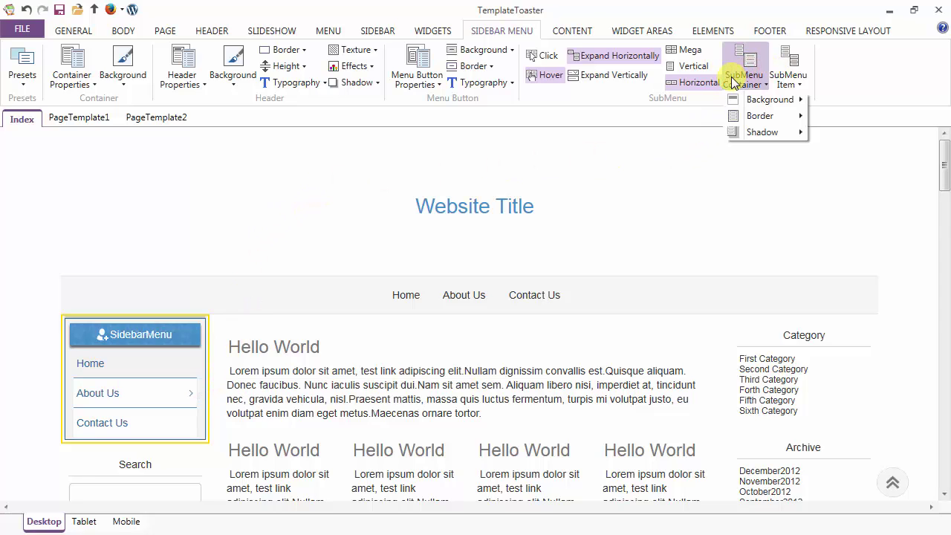
mouse_move(745, 102)
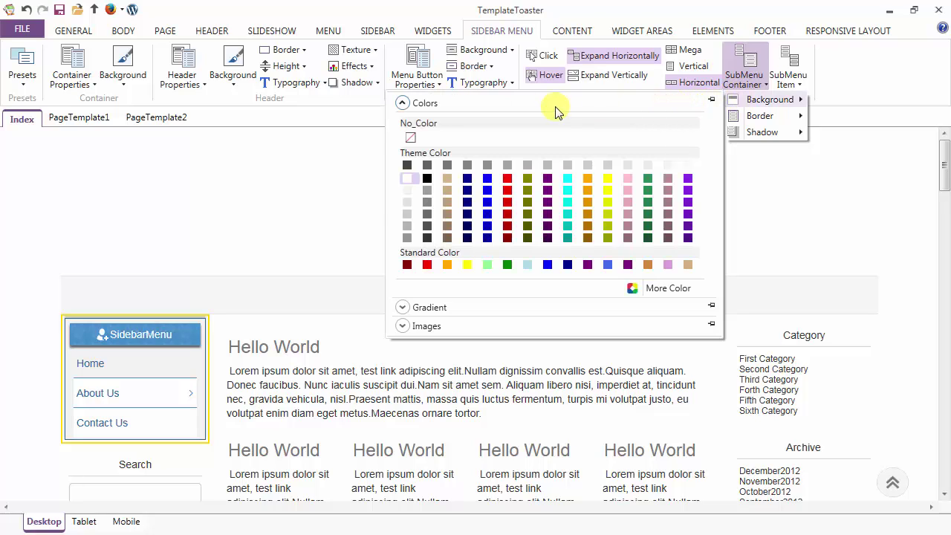
click(409, 191)
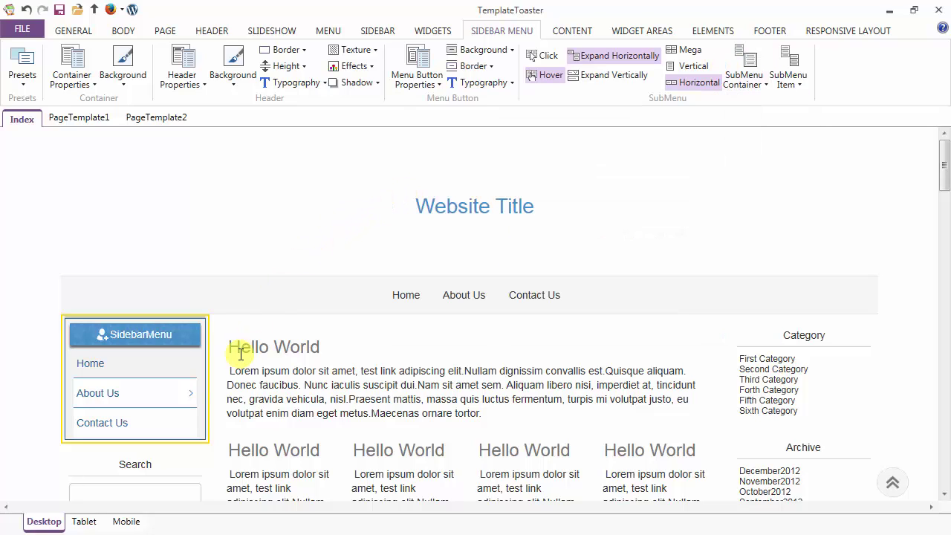
mouse_move(187, 396)
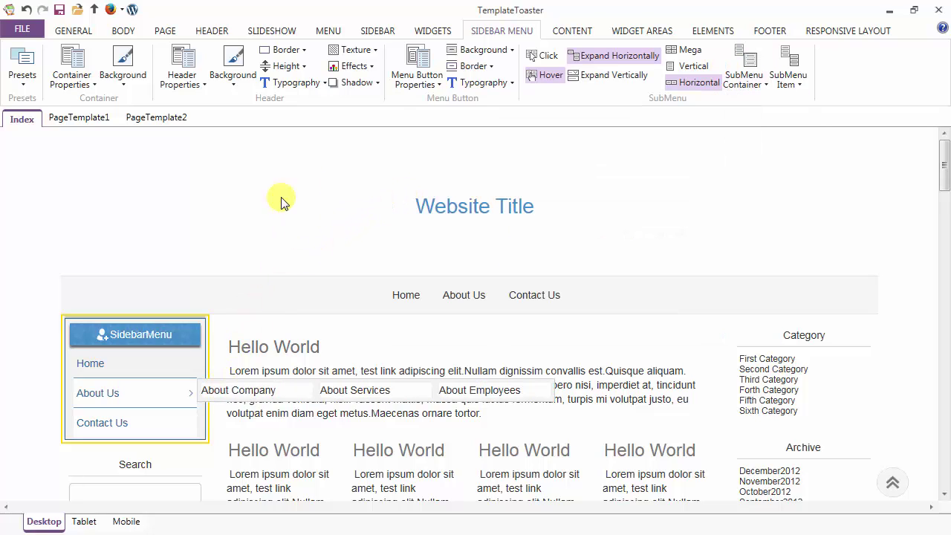
Step: Set the submenu container's border colour to #428BCA, sampled from the blue SidebarMenu header
click(731, 81)
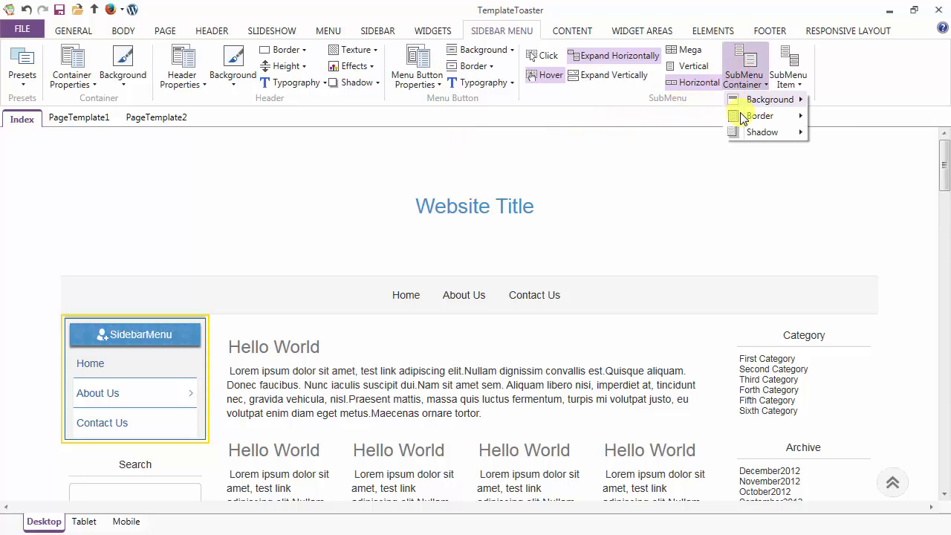
mouse_move(741, 121)
mouse_move(847, 117)
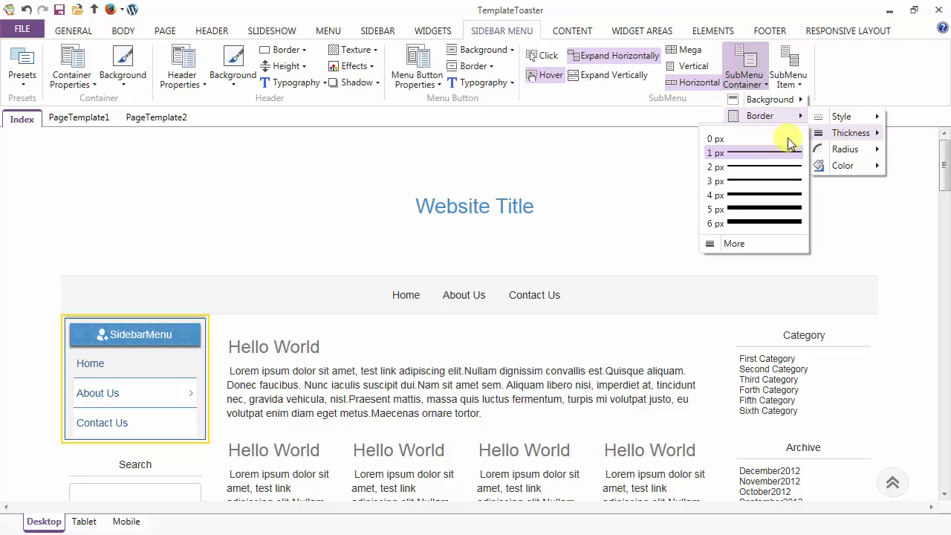
mouse_move(839, 151)
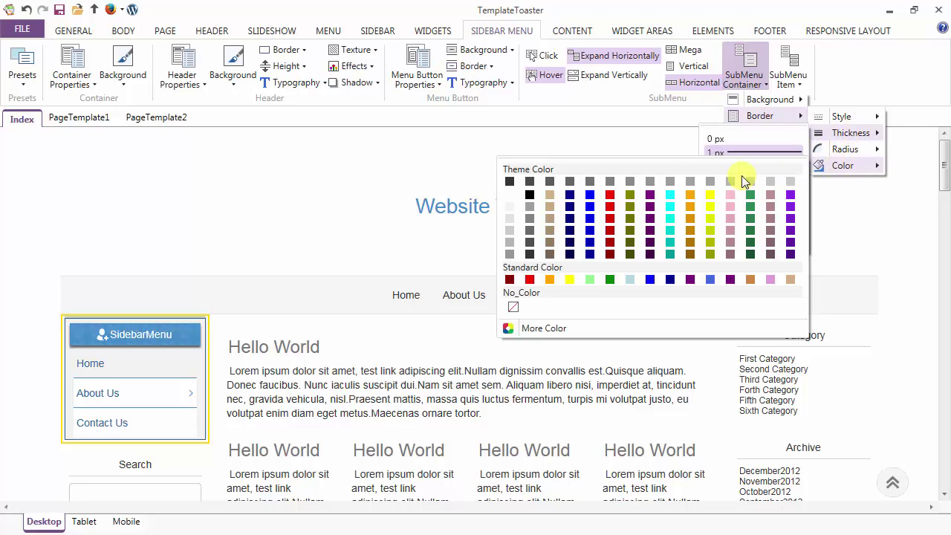
click(548, 330)
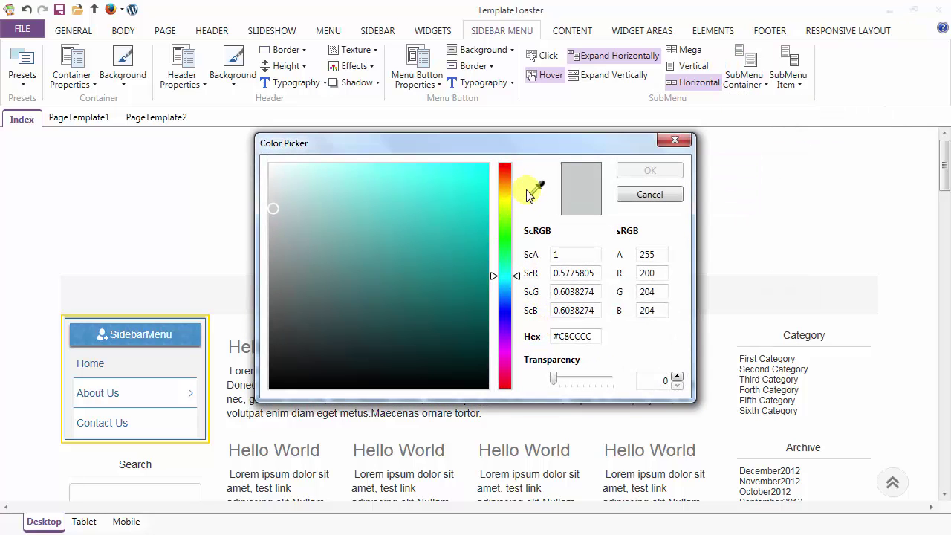
click(539, 188)
click(85, 334)
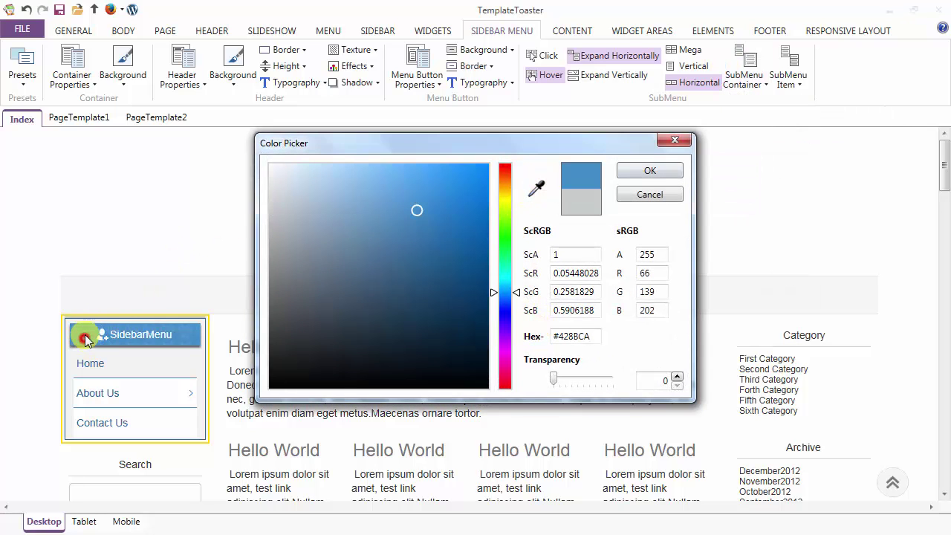
click(650, 170)
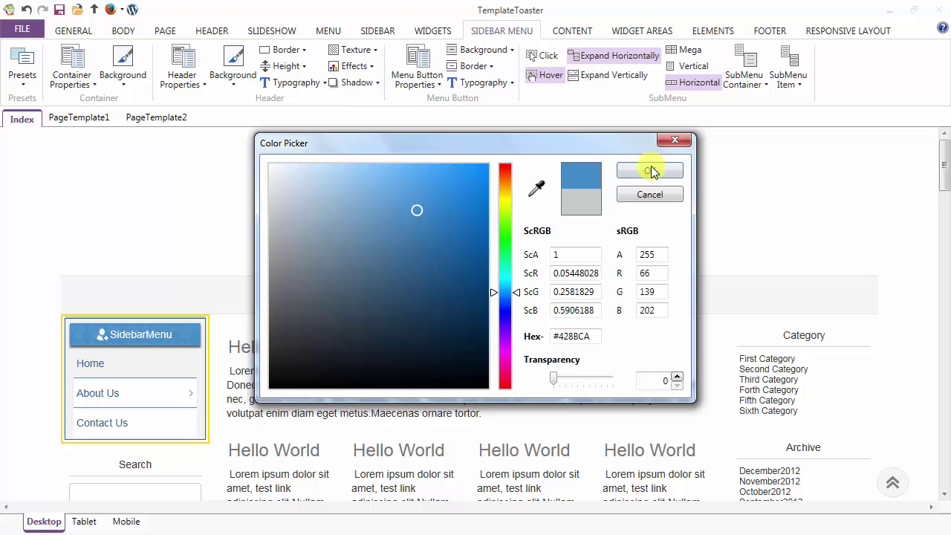
Step: Review the submenu container's shadow and glow options and preview the submenu on About Us
click(754, 74)
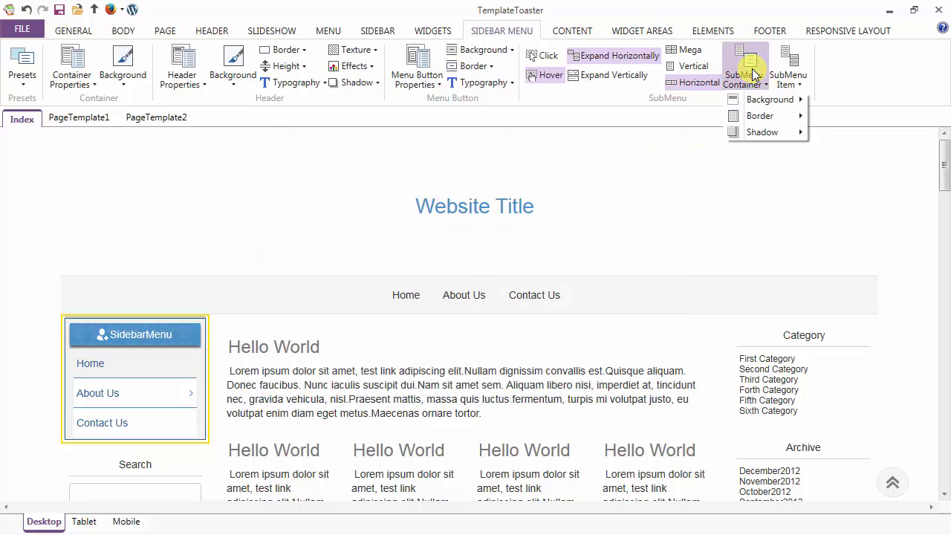
click(763, 132)
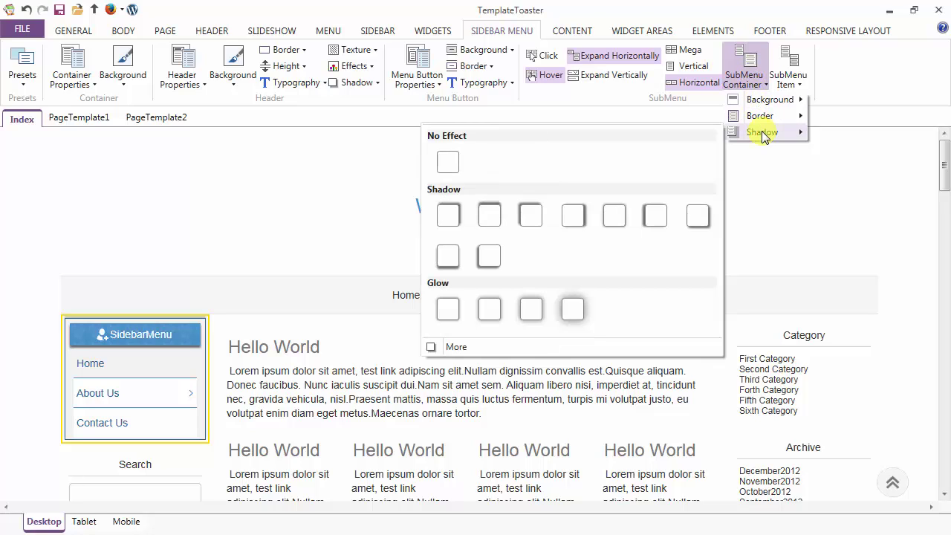
click(749, 76)
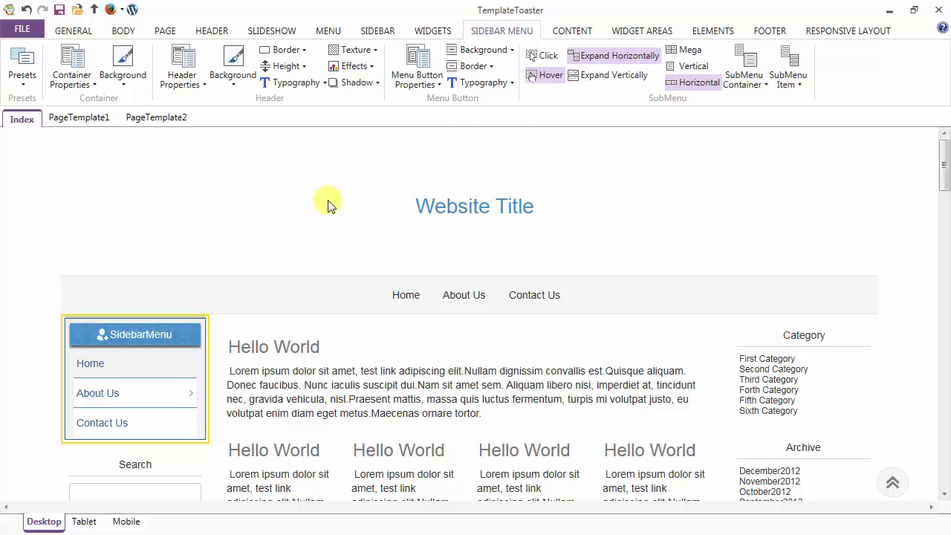
mouse_move(176, 396)
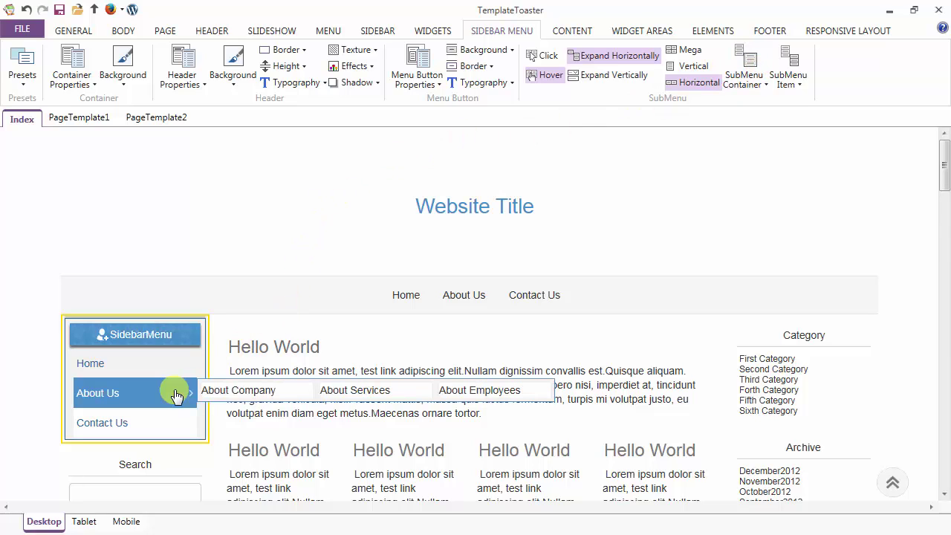
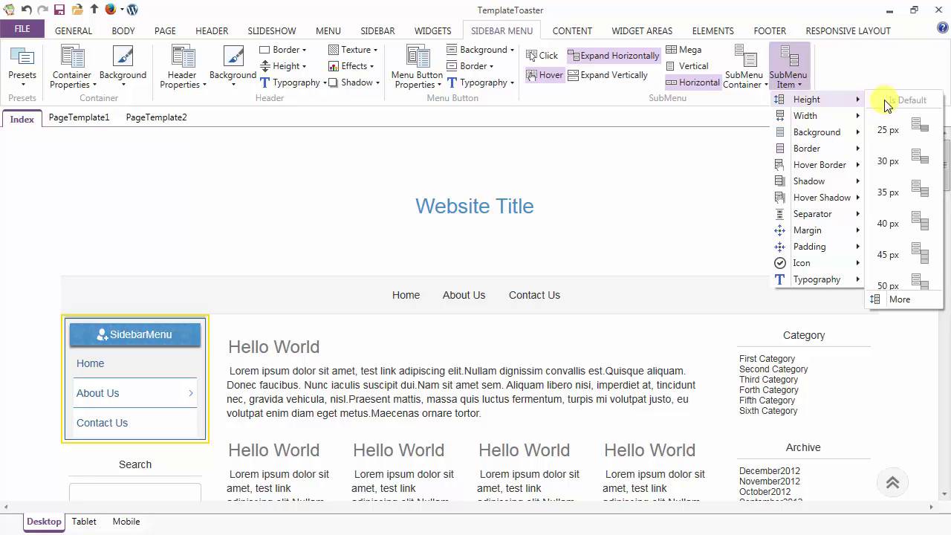
Step: Set the submenu items' height to 45 and width to 170
click(894, 301)
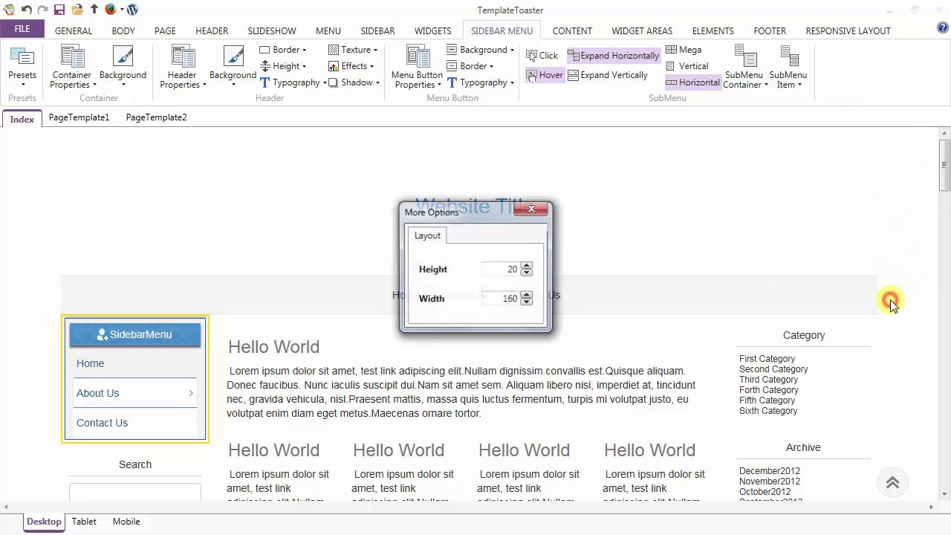
click(507, 271)
click(529, 272)
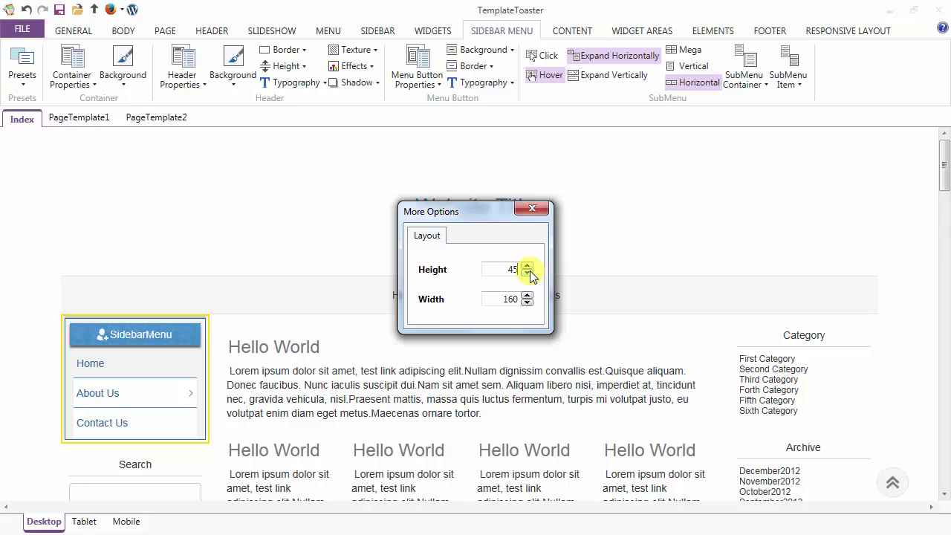
click(505, 300)
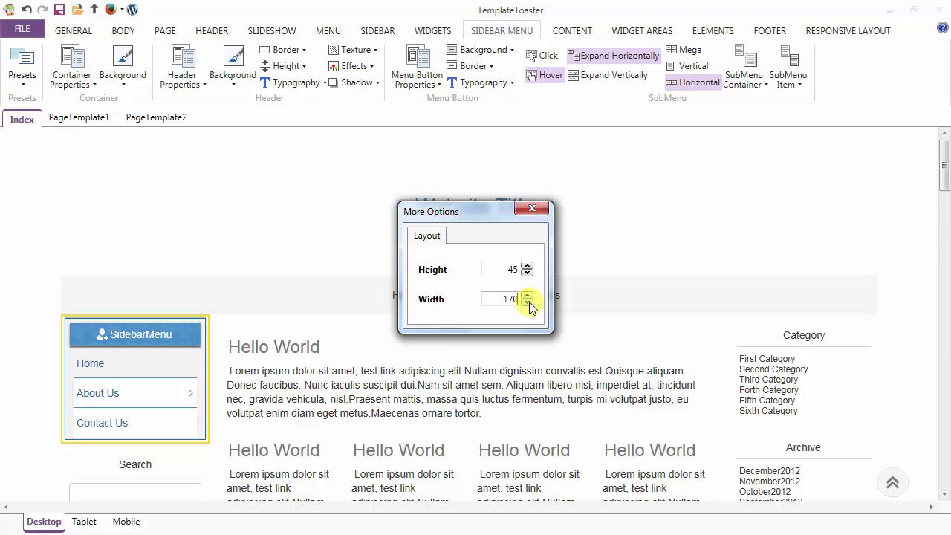
click(535, 208)
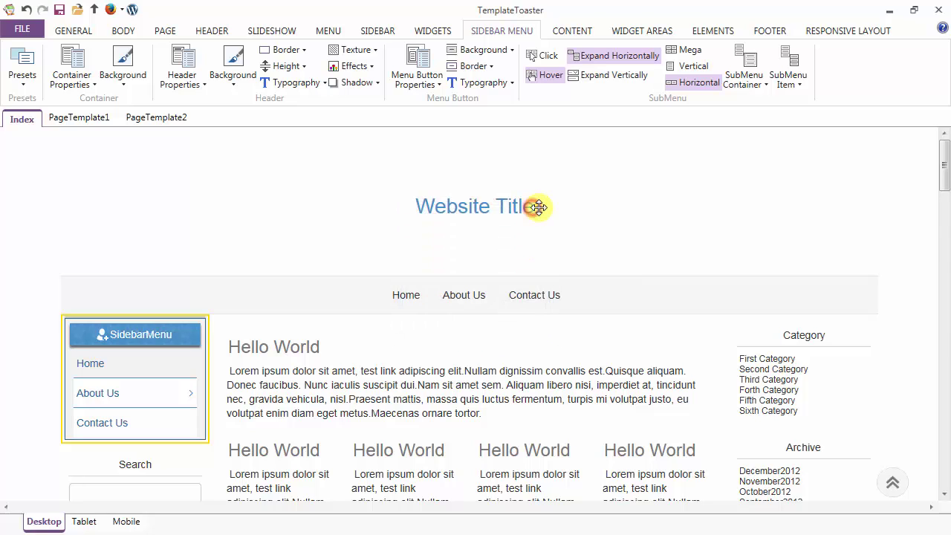
Step: Set the submenu items' normal background to the light grey theme colour two shades below white
click(794, 70)
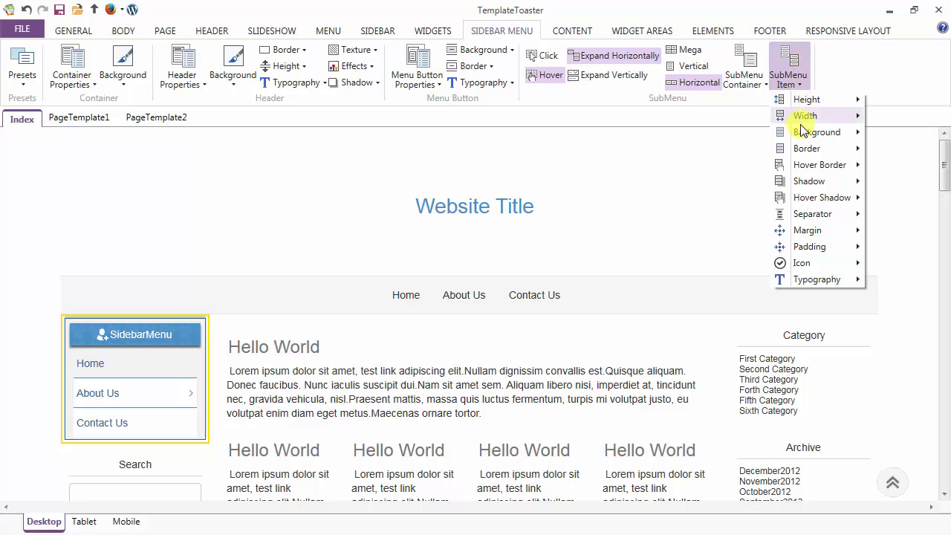
mouse_move(802, 134)
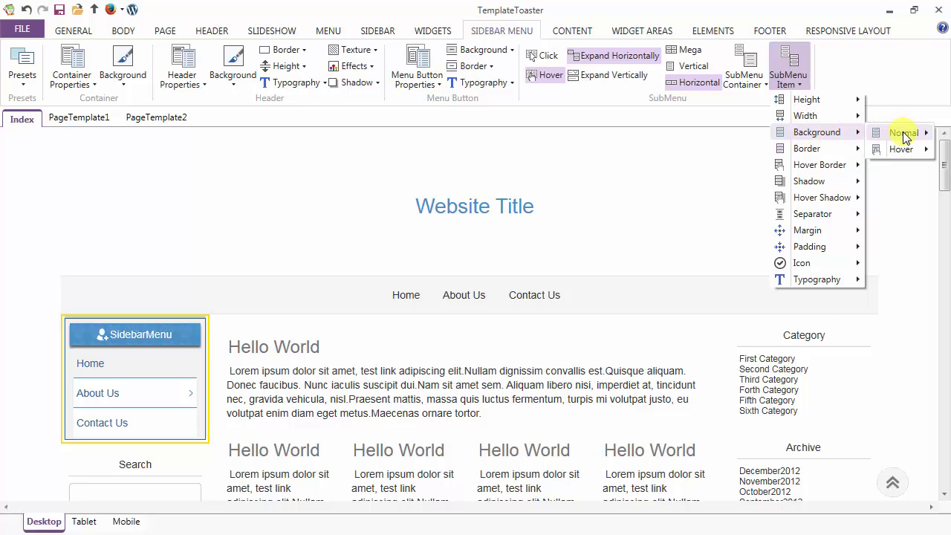
mouse_move(905, 137)
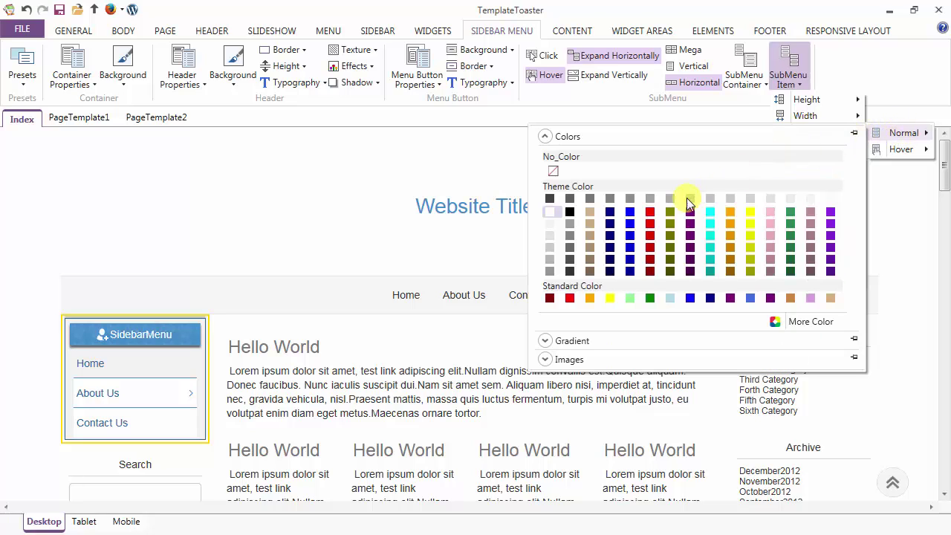
click(548, 236)
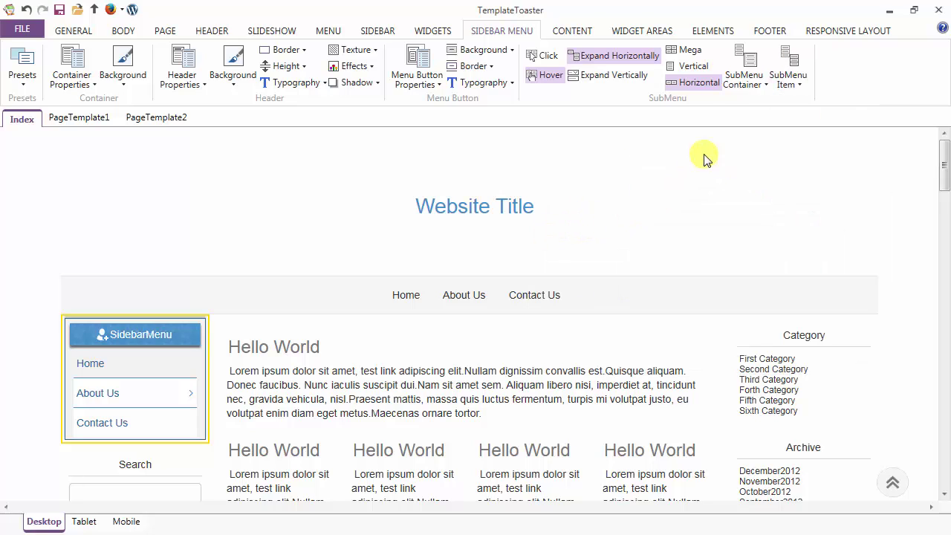
Step: Set the submenu items' hover background to #428BCA, sampled from the blue SidebarMenu header
click(782, 81)
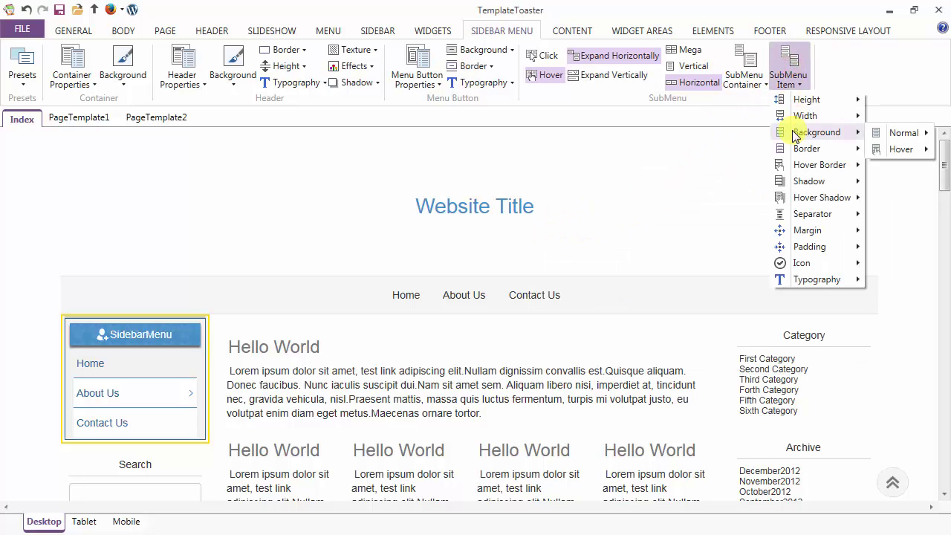
mouse_move(897, 156)
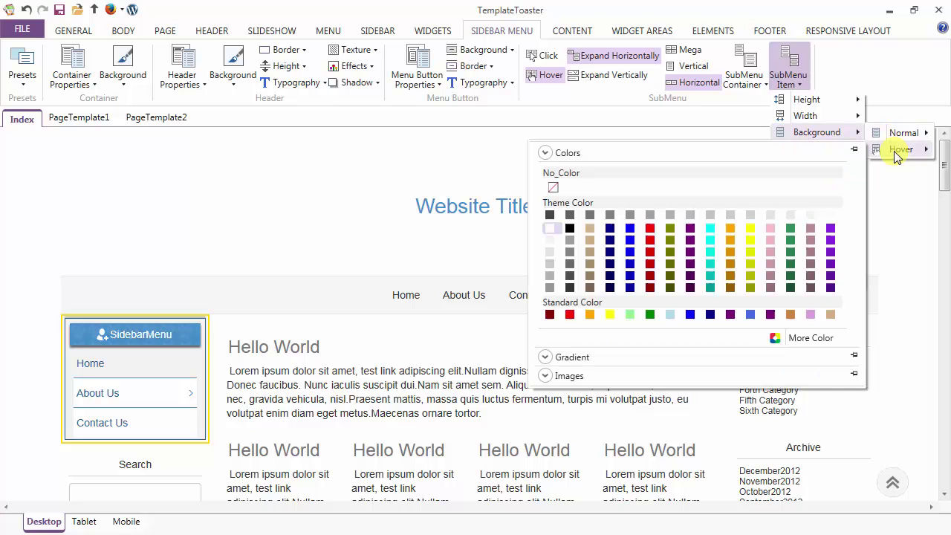
click(815, 339)
click(539, 189)
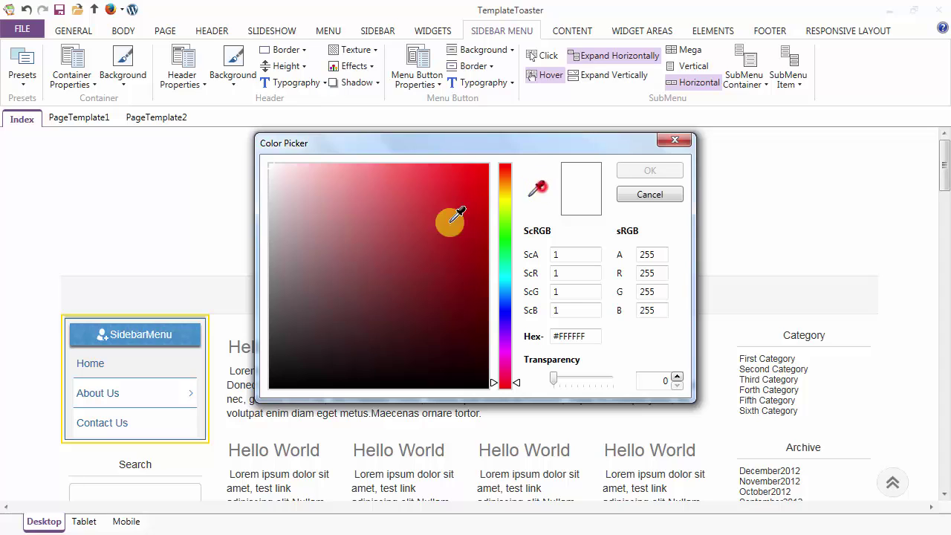
click(73, 334)
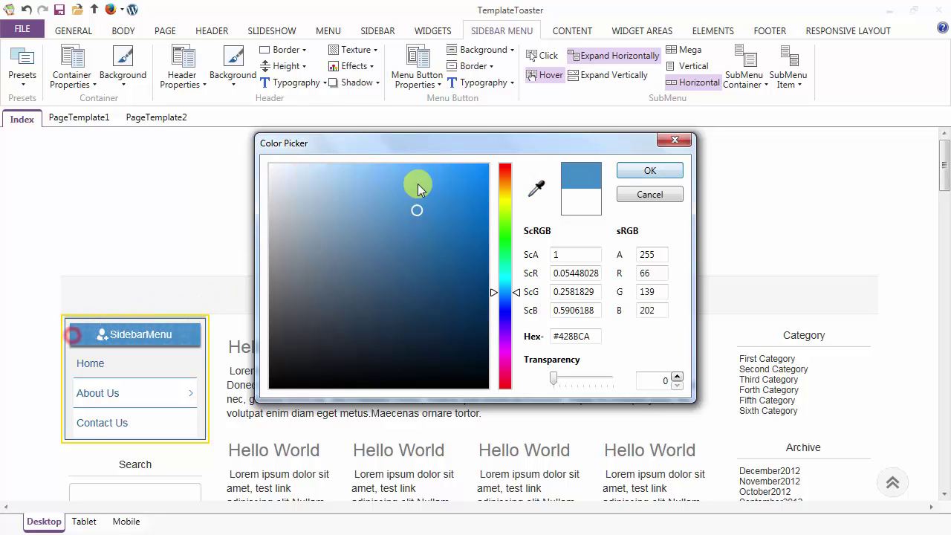
click(645, 172)
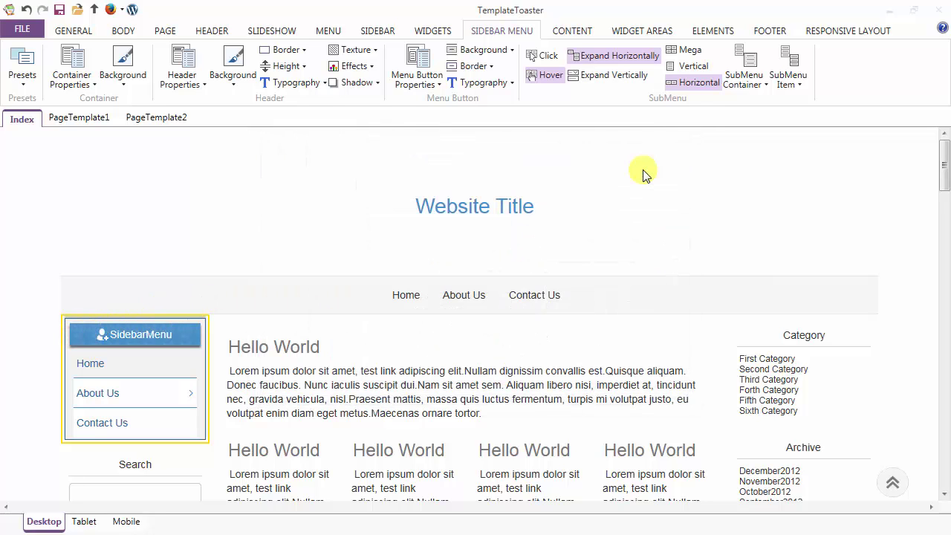
Step: Preview the submenu on About Us and review the submenu items' border, hover border, shadow, hover shadow and separator options
mouse_move(177, 393)
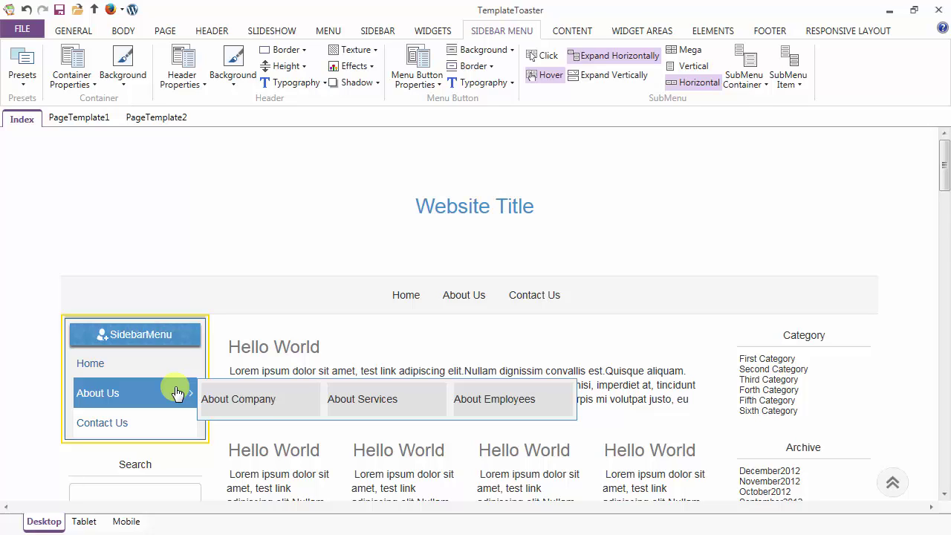
click(792, 71)
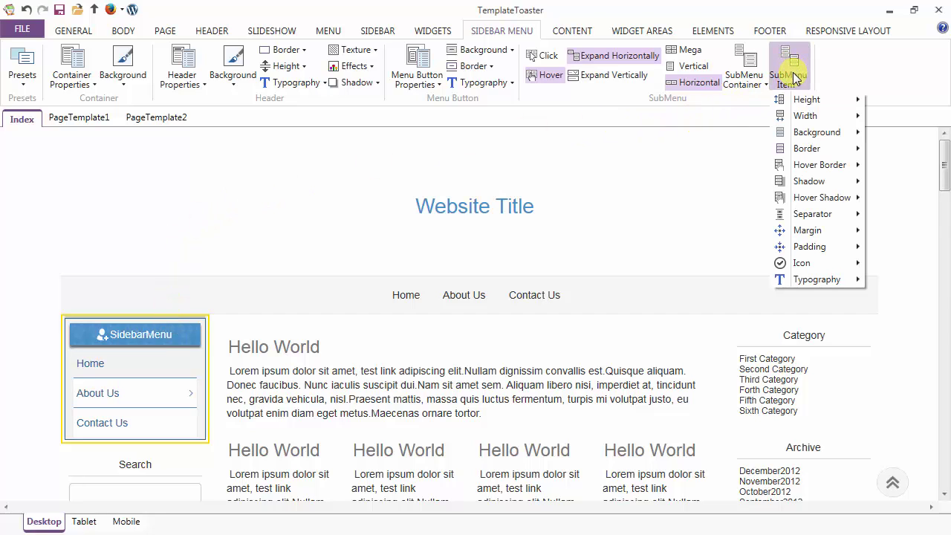
mouse_move(801, 136)
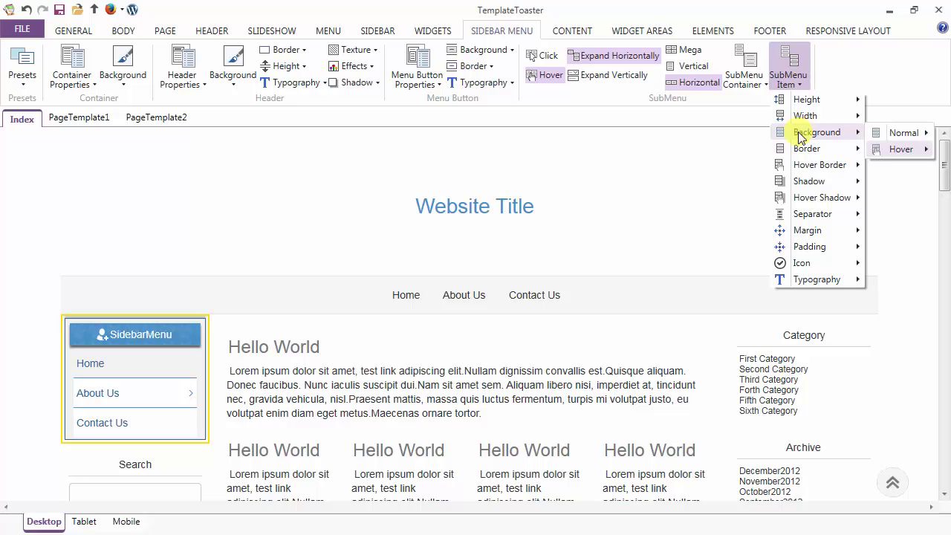
mouse_move(801, 153)
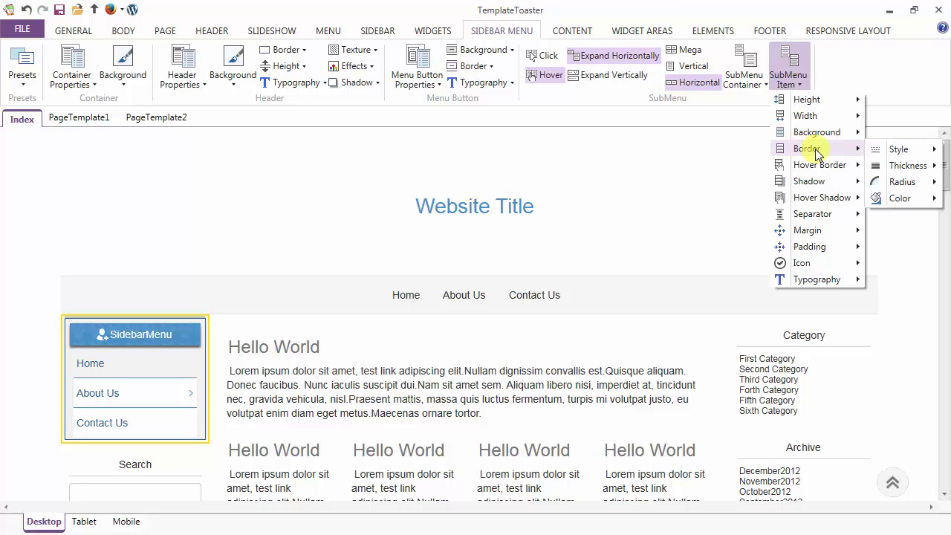
mouse_move(888, 154)
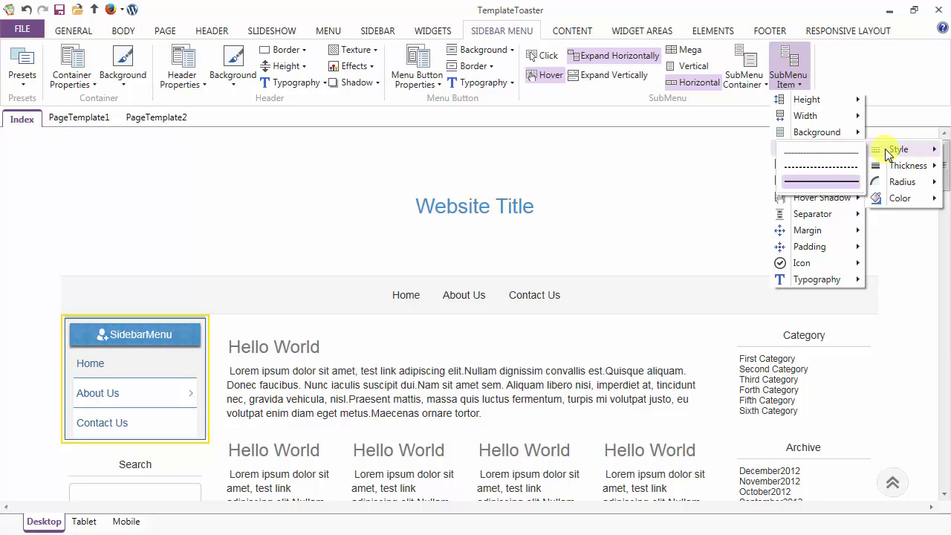
mouse_move(894, 191)
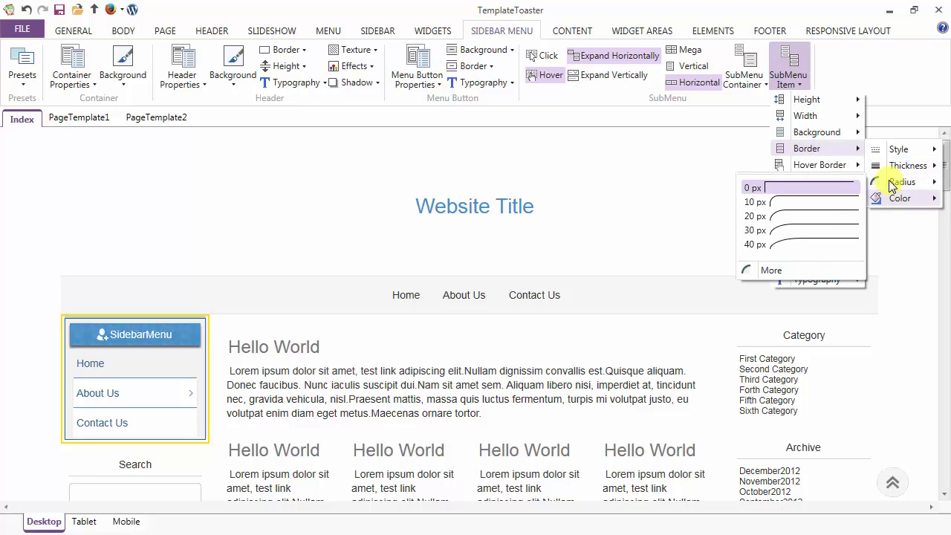
mouse_move(836, 167)
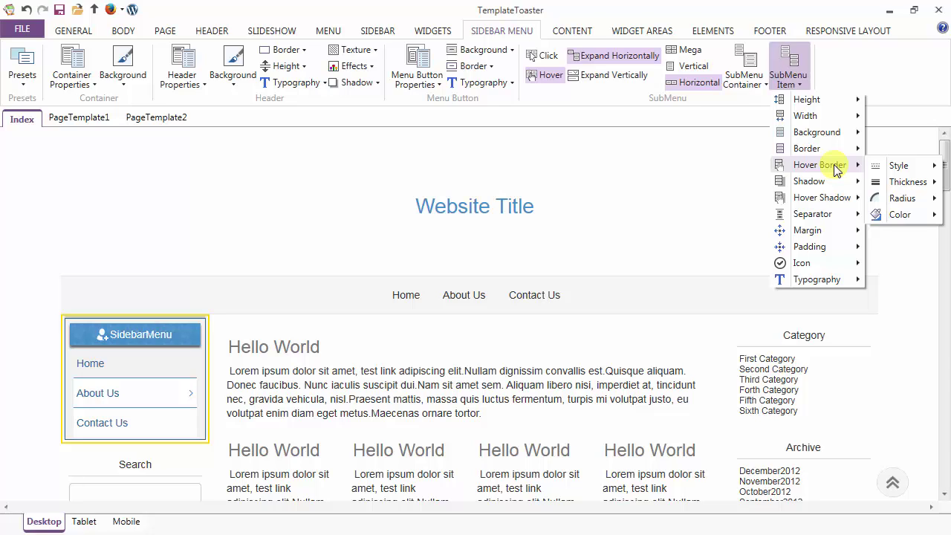
mouse_move(838, 185)
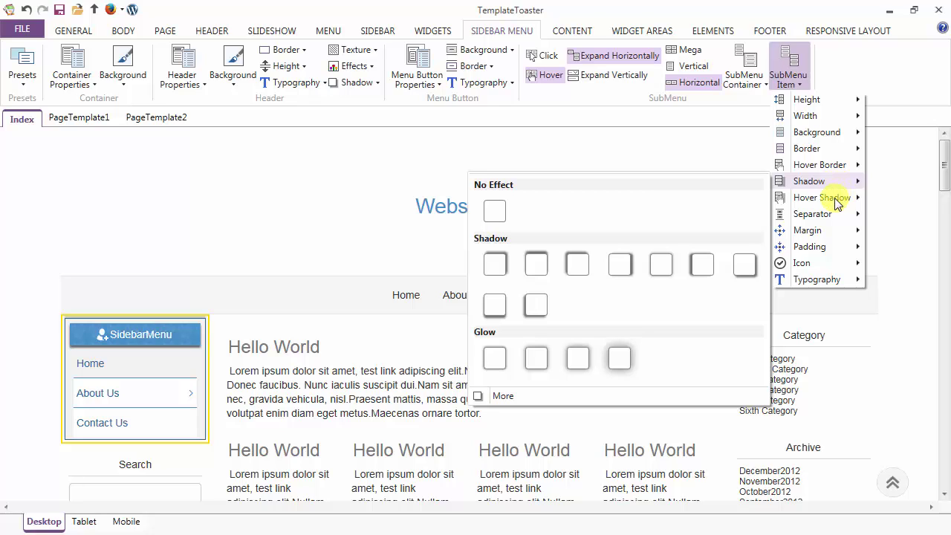
mouse_move(838, 202)
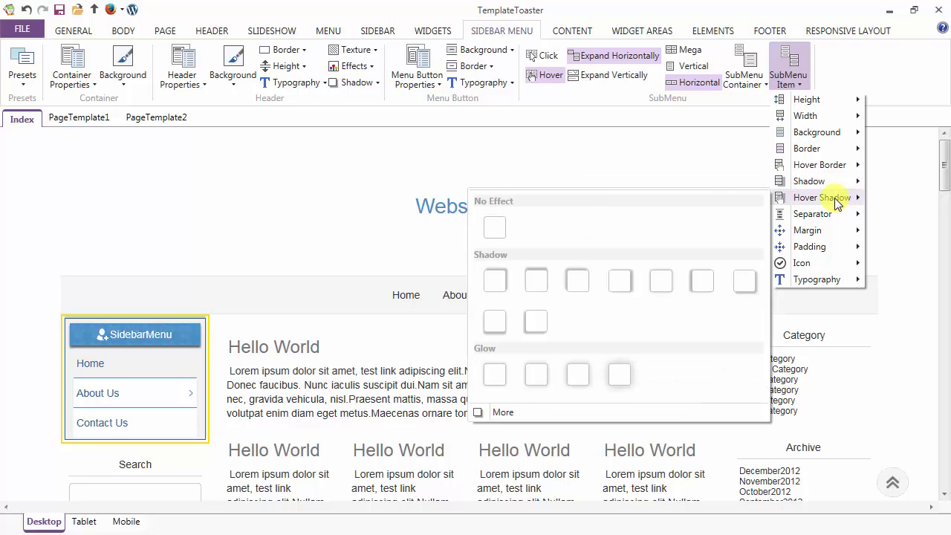
mouse_move(839, 220)
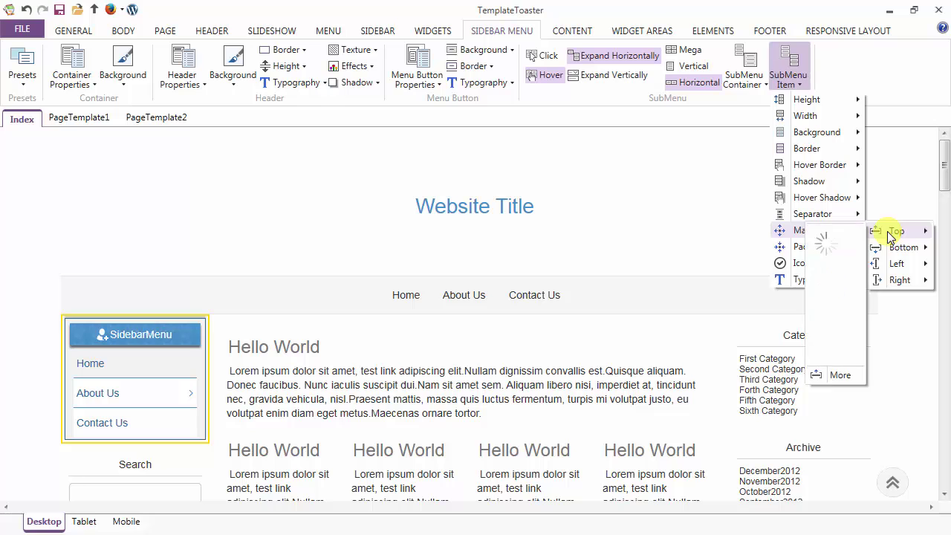
Step: Unlink the submenu items' margin sides and set the top margin to 10
mouse_move(896, 279)
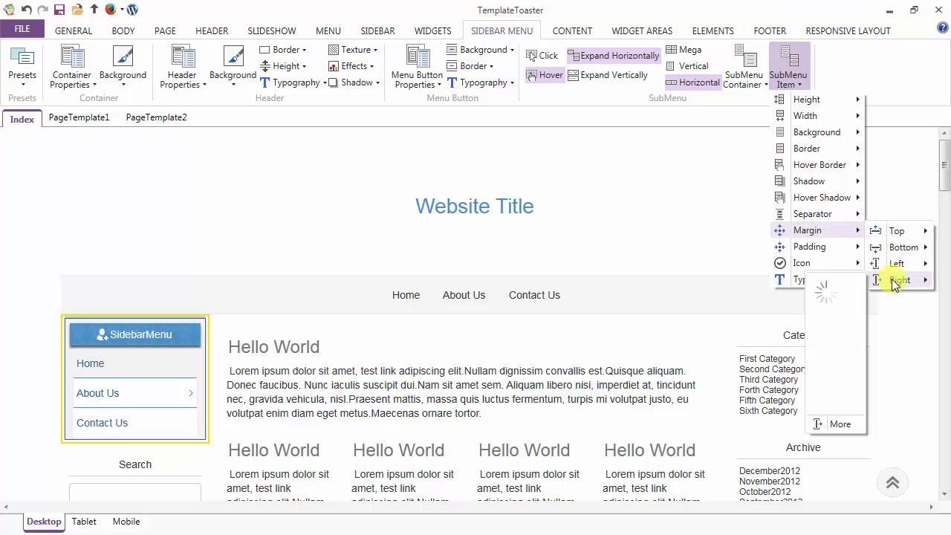
click(814, 427)
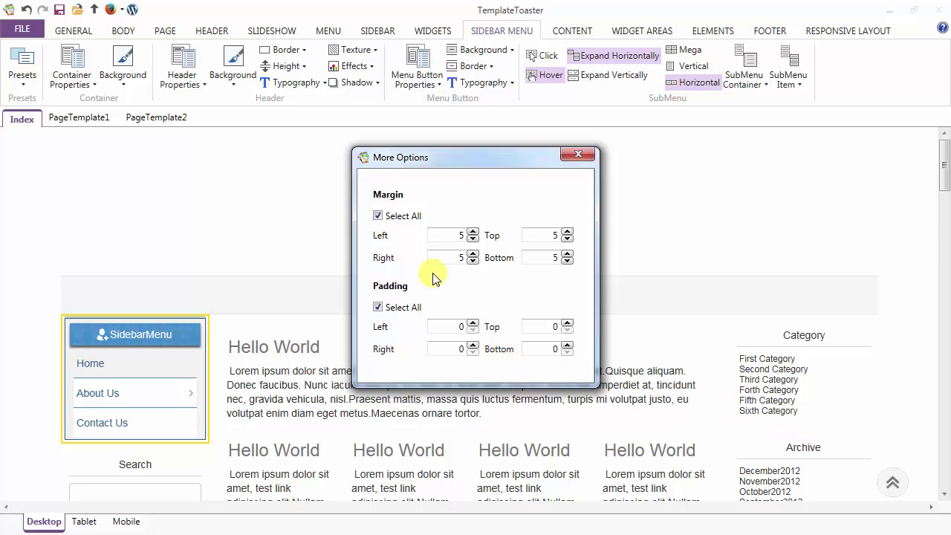
click(378, 216)
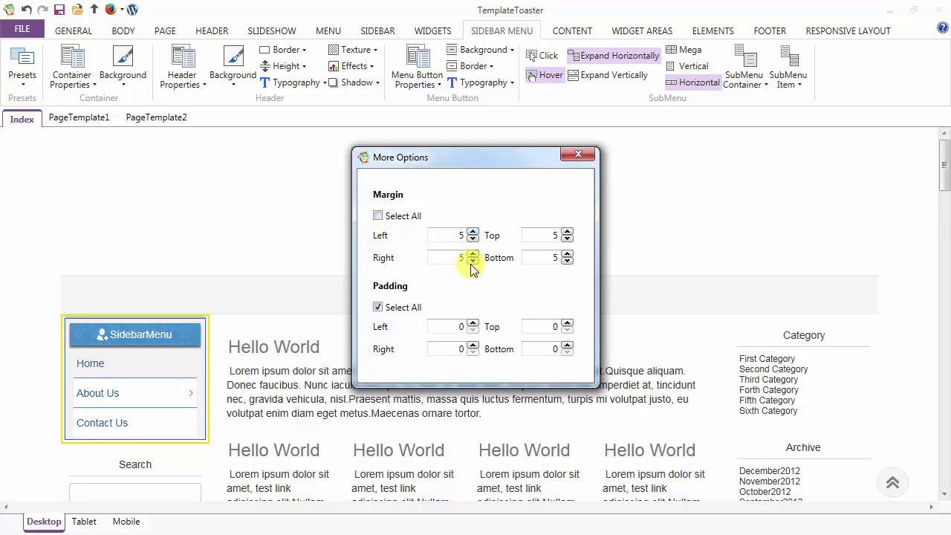
click(568, 232)
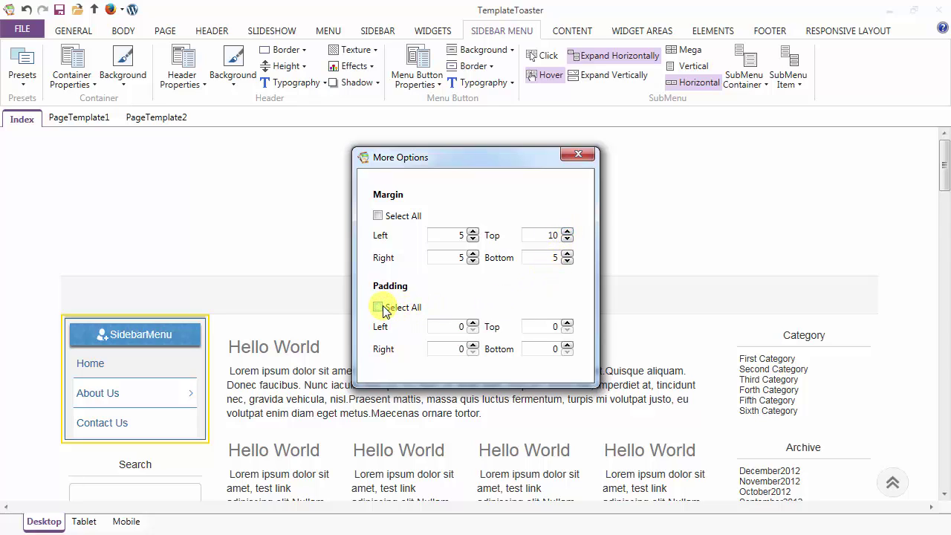
Step: Increase only the left padding of the submenu items, with the padding sides unlinked, and close the spacing options
click(474, 323)
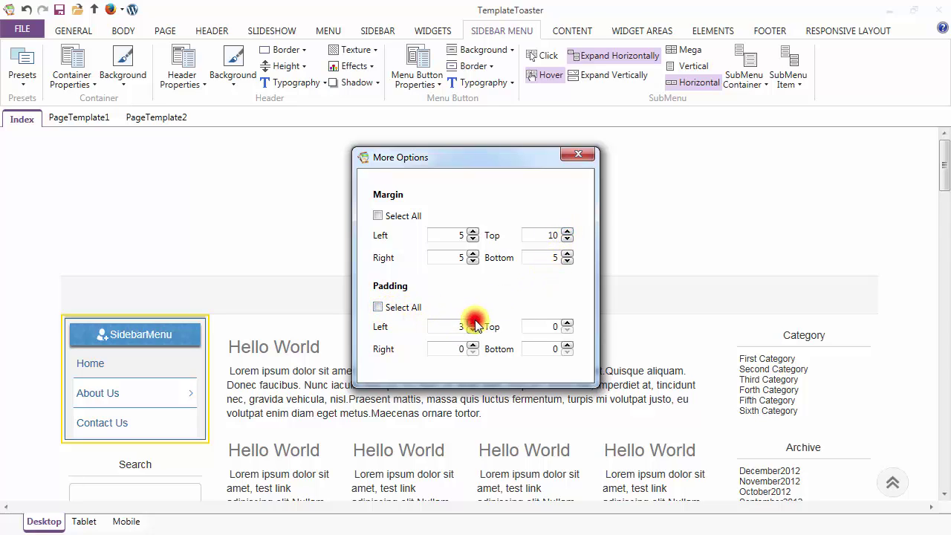
click(474, 322)
click(474, 322)
click(473, 323)
click(474, 323)
click(473, 322)
click(578, 155)
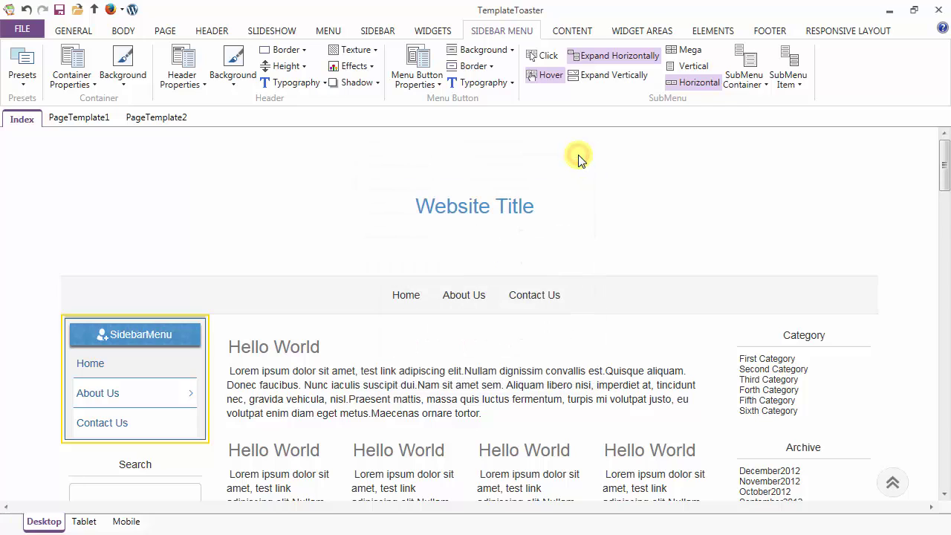
Step: Set the submenu items' hover text colour to white and preview the horizontal submenu on About Us
click(788, 78)
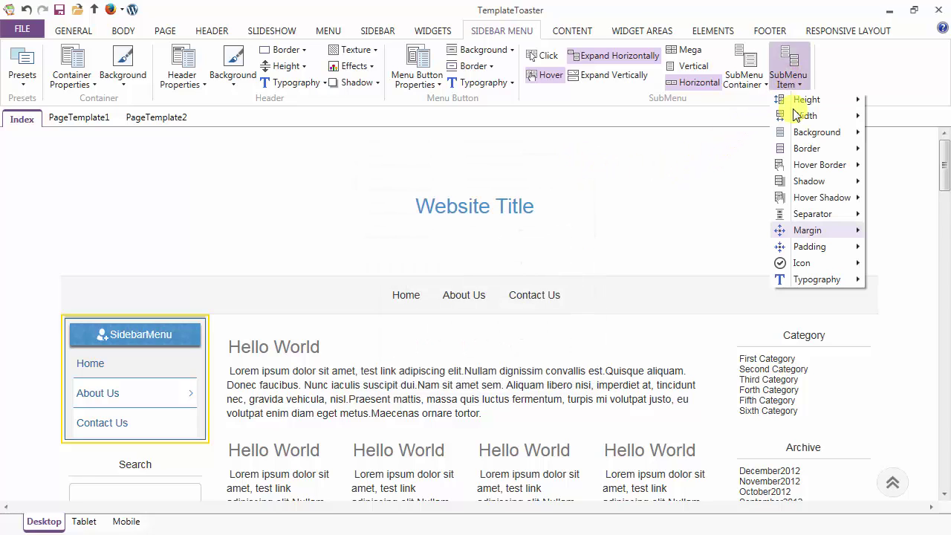
mouse_move(801, 266)
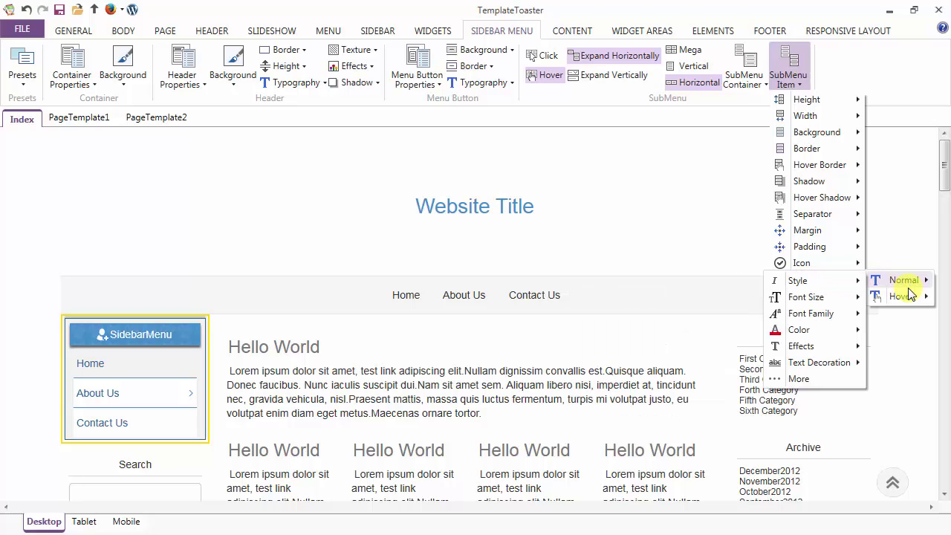
mouse_move(911, 300)
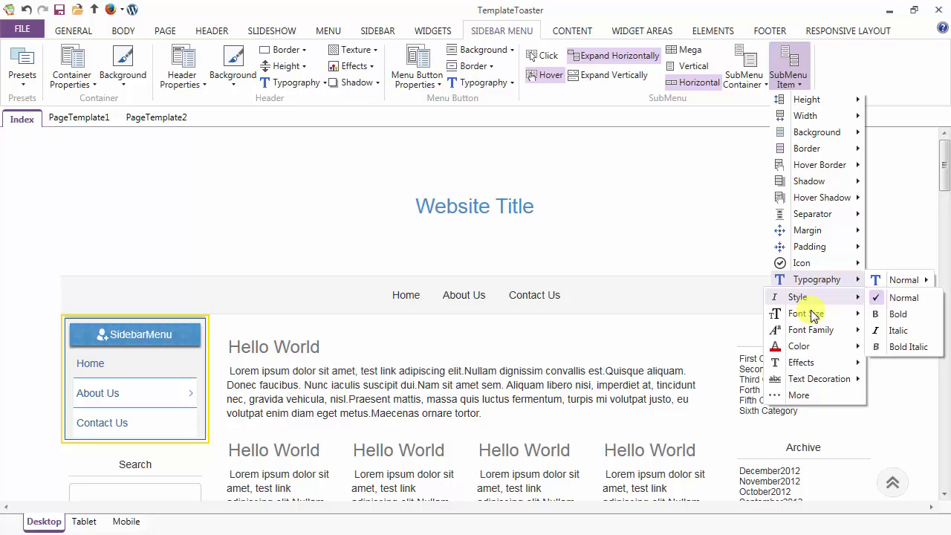
mouse_move(817, 349)
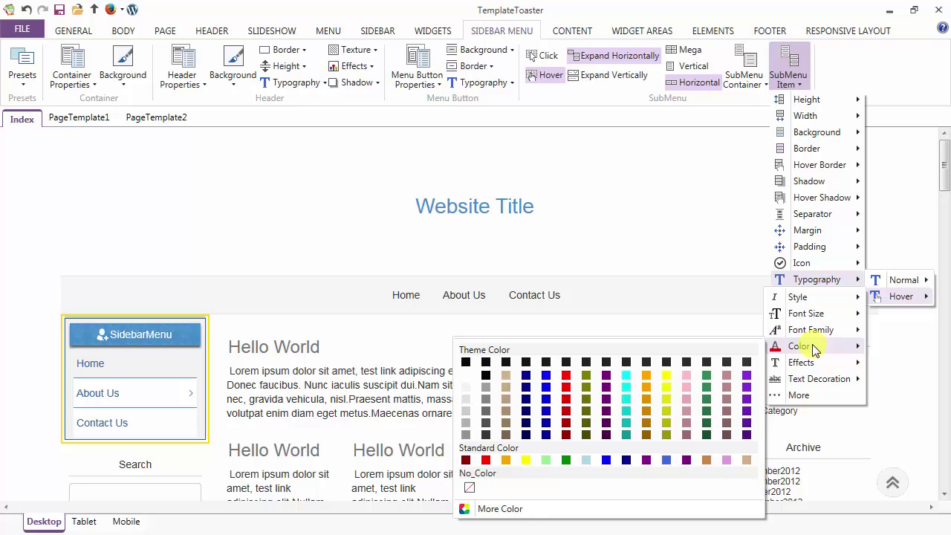
click(466, 376)
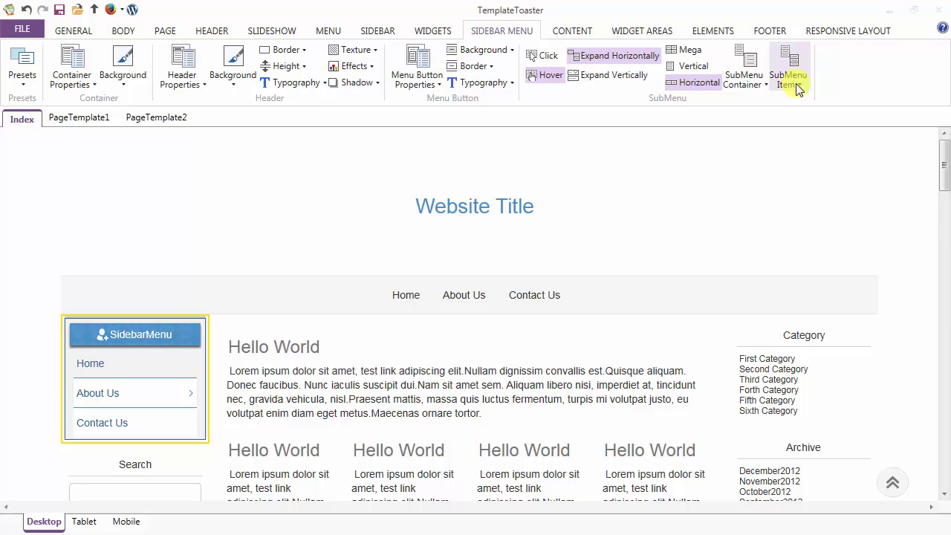
drag(944, 177, 946, 196)
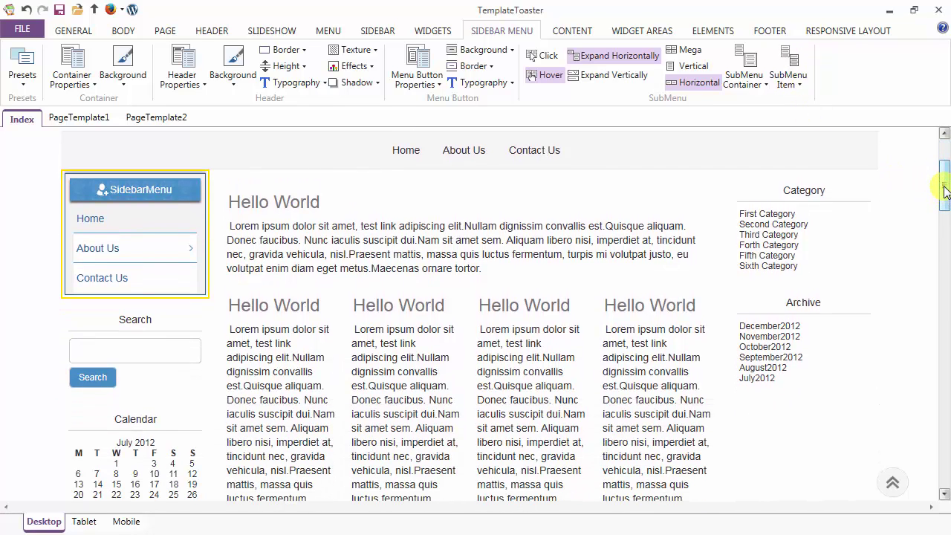
click(161, 228)
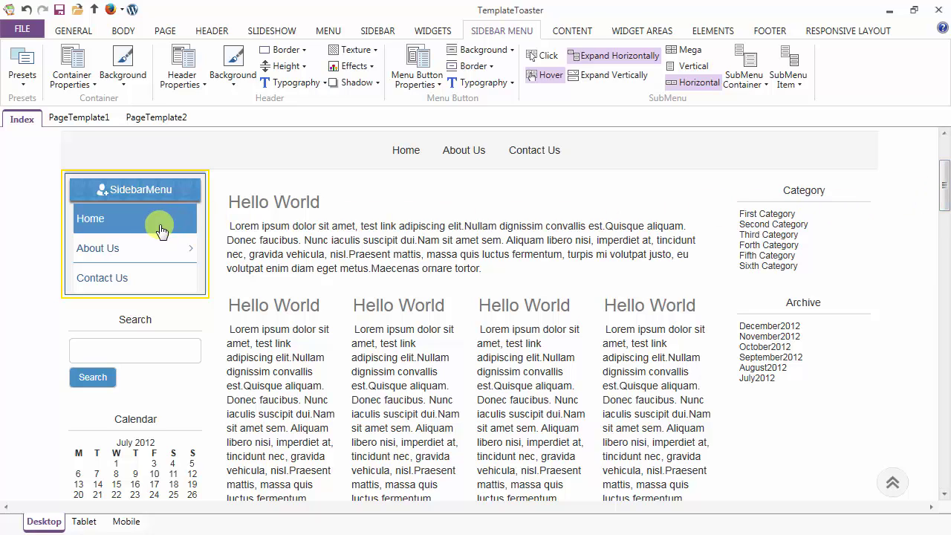
mouse_move(164, 249)
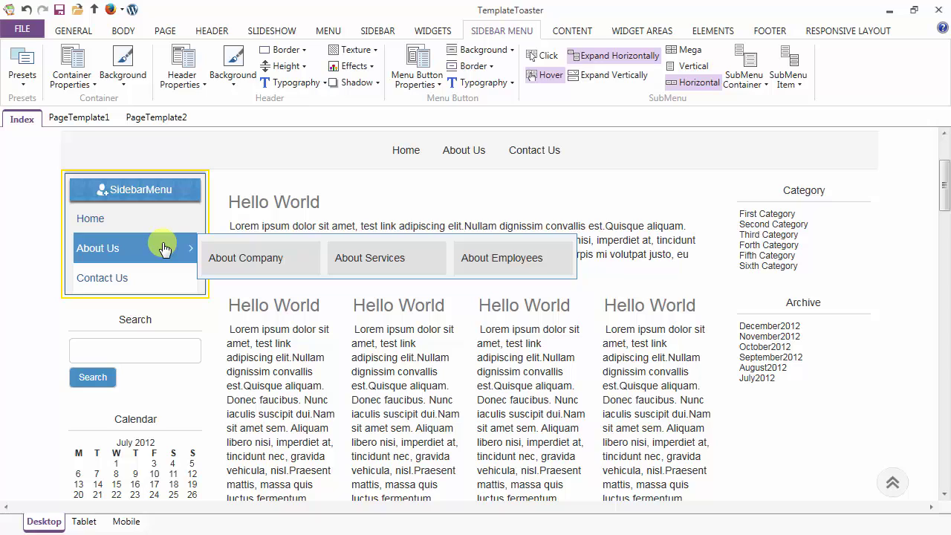
mouse_move(213, 260)
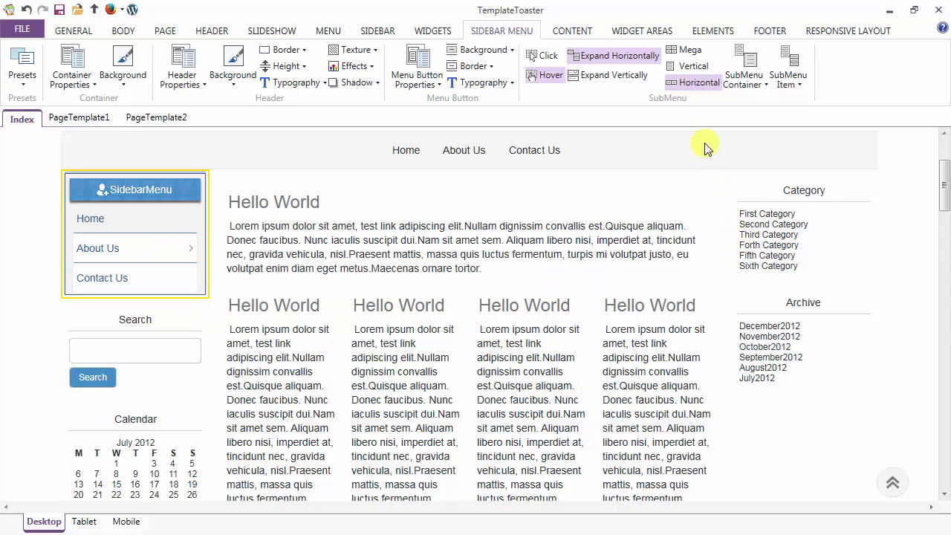
Step: Change the sidebar submenu's layout to Mega and preview it on About Us
click(689, 51)
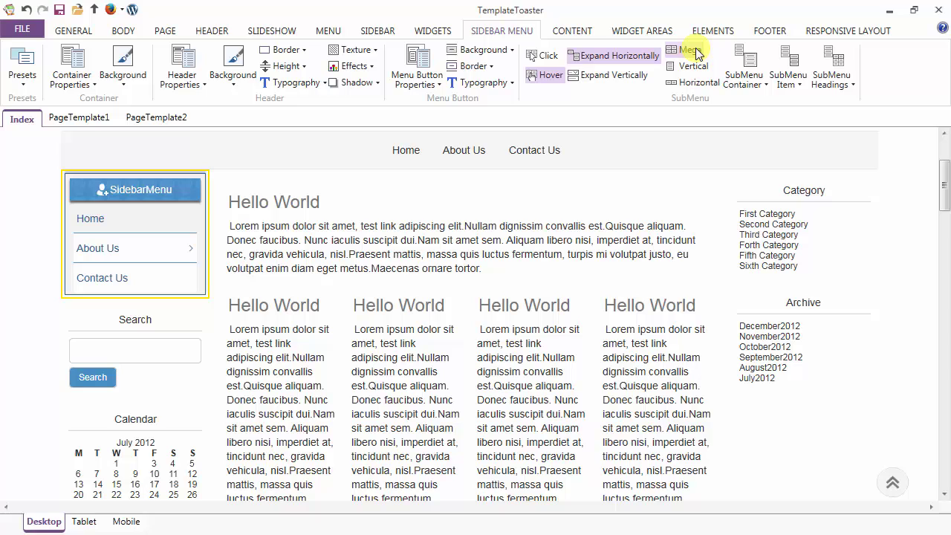
click(691, 50)
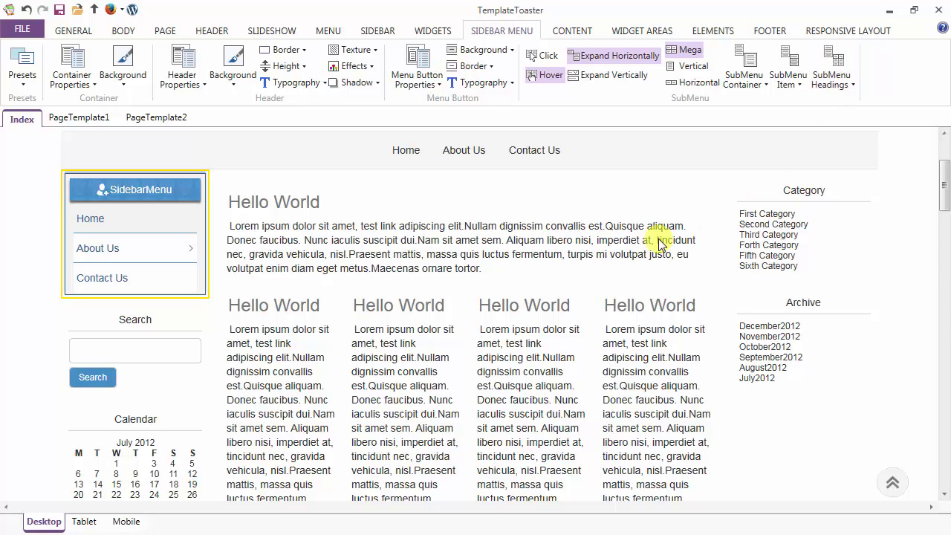
mouse_move(160, 253)
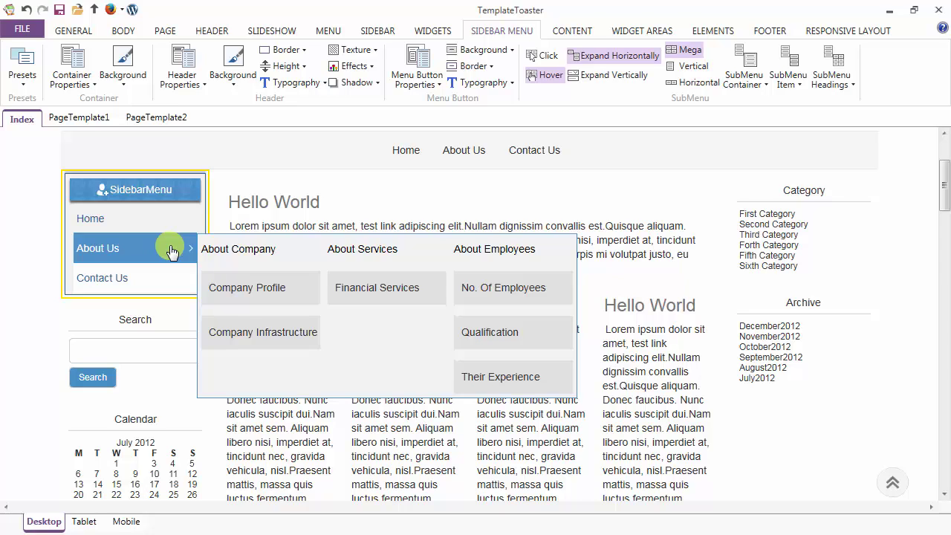
Step: Set the submenu headings' height to 40 px
click(831, 78)
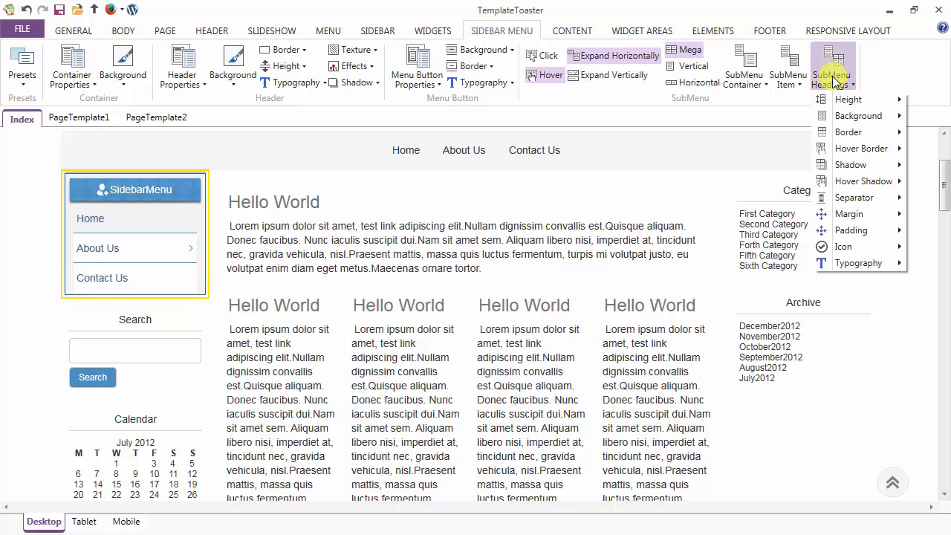
mouse_move(840, 104)
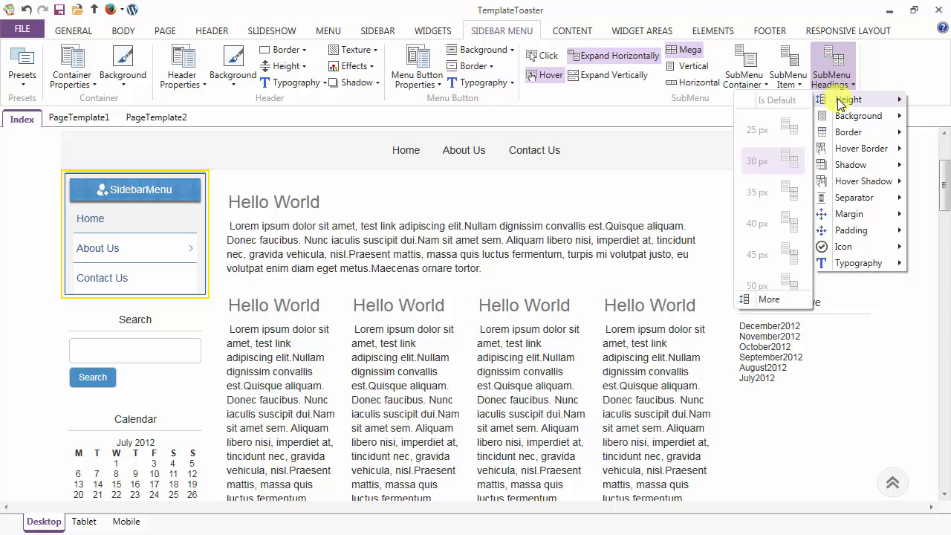
click(766, 224)
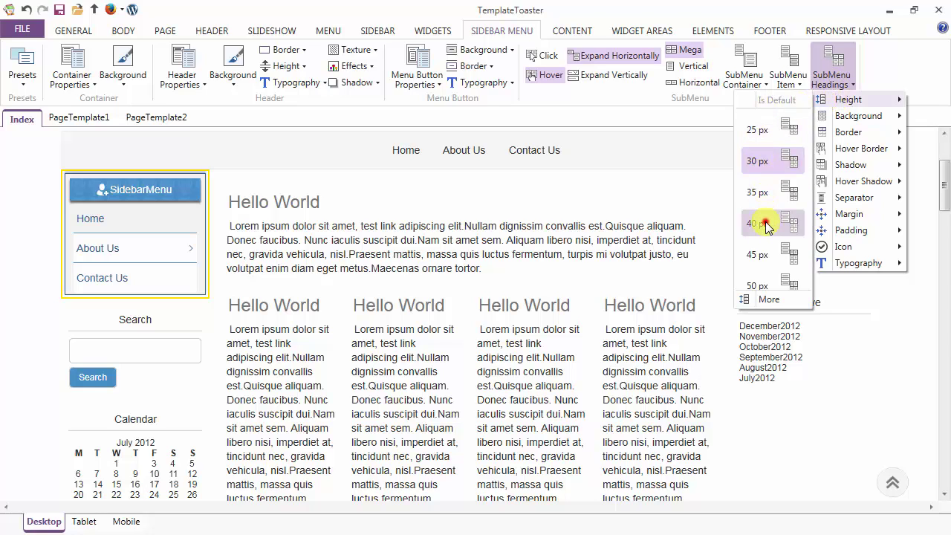
Step: Set the submenu headings' normal background to the blue #428BCA sampled from the SidebarMenu header
click(830, 73)
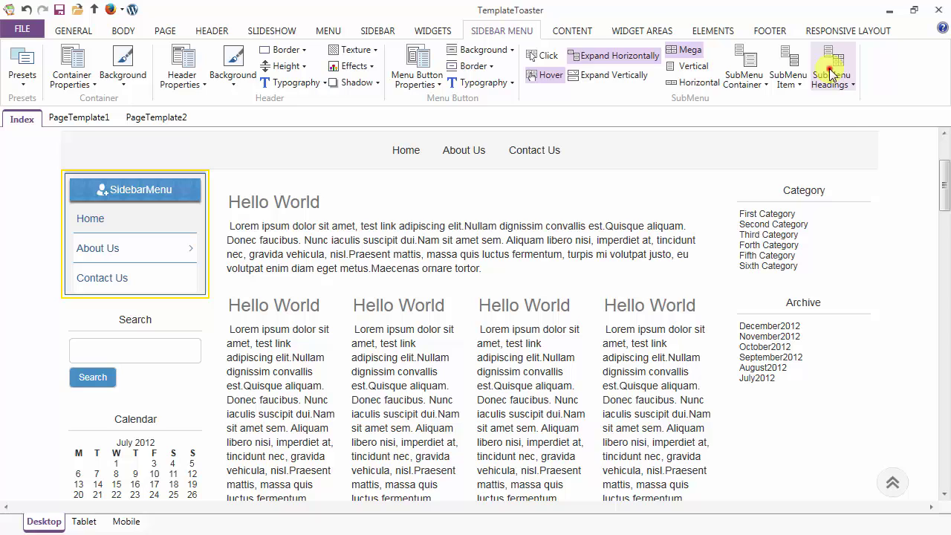
mouse_move(835, 123)
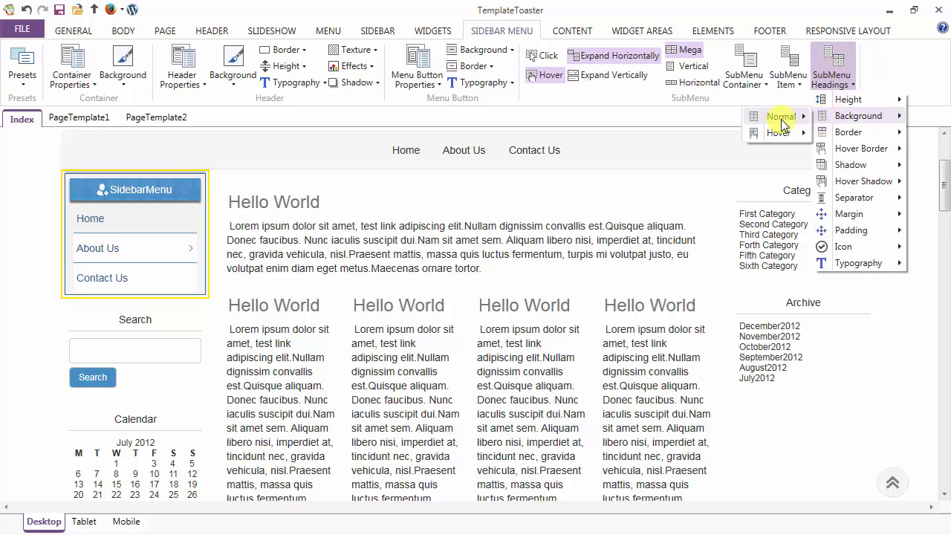
mouse_move(775, 124)
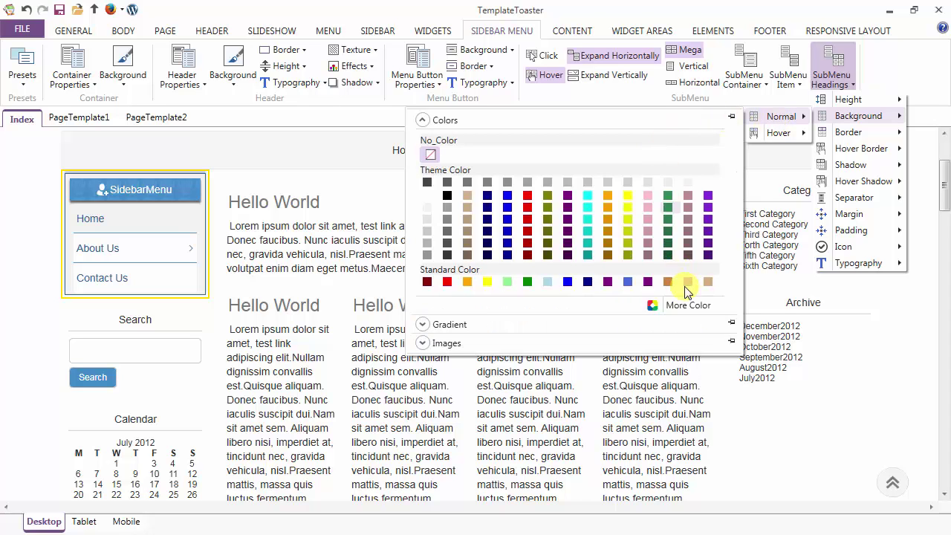
click(683, 307)
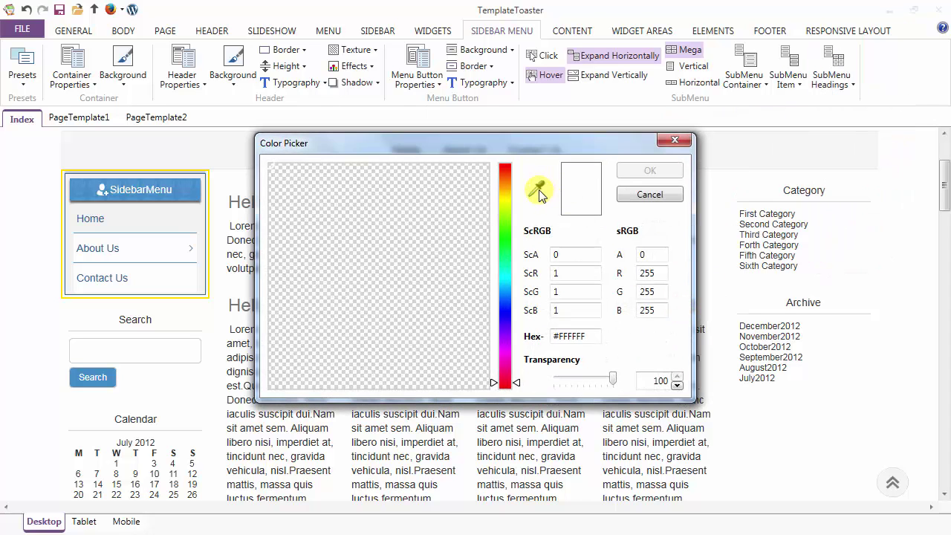
click(536, 189)
click(195, 189)
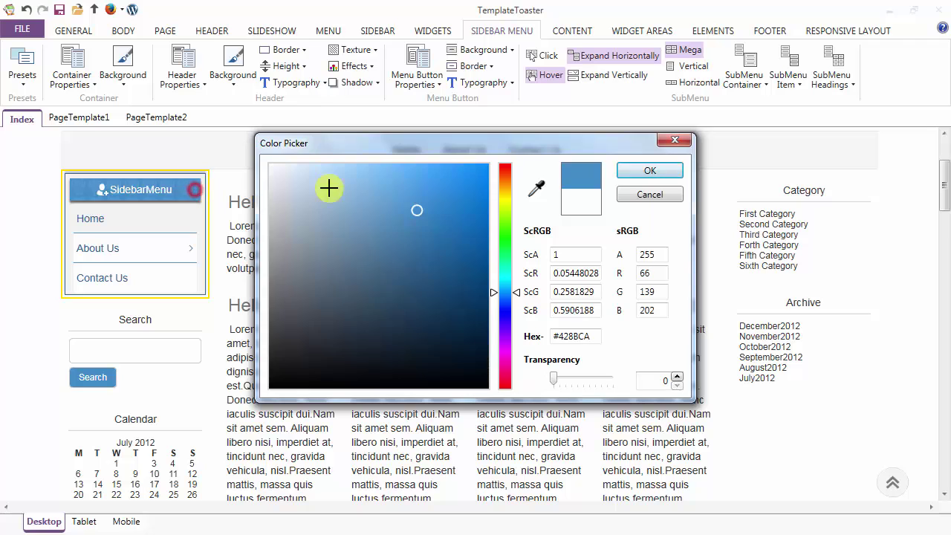
click(636, 171)
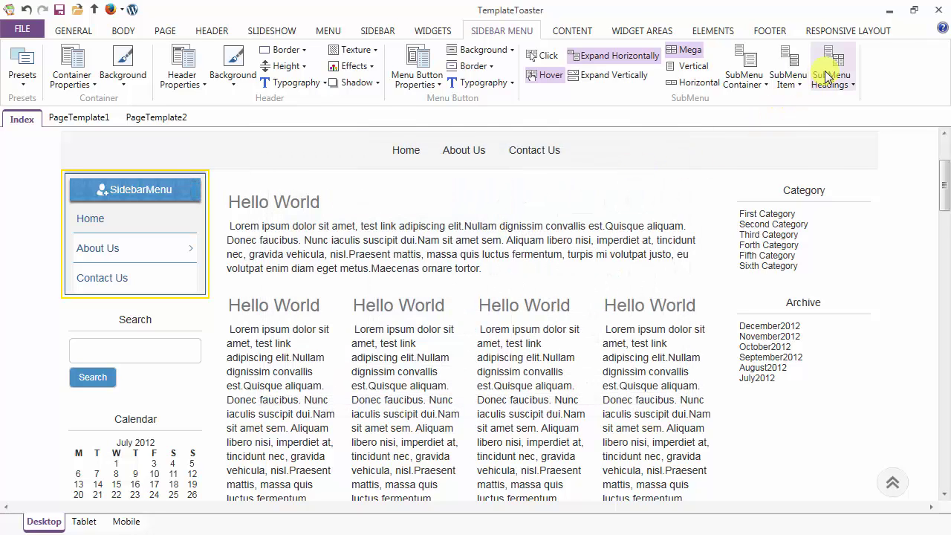
Step: Set the submenu headings' hover background to the same header blue, #428BCA, using the colour sampler
click(831, 73)
mouse_move(831, 119)
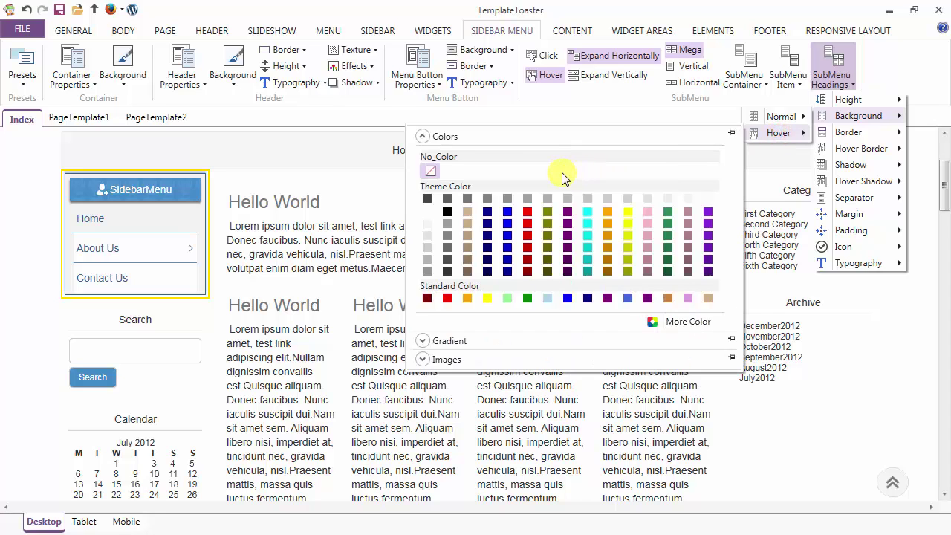
click(679, 321)
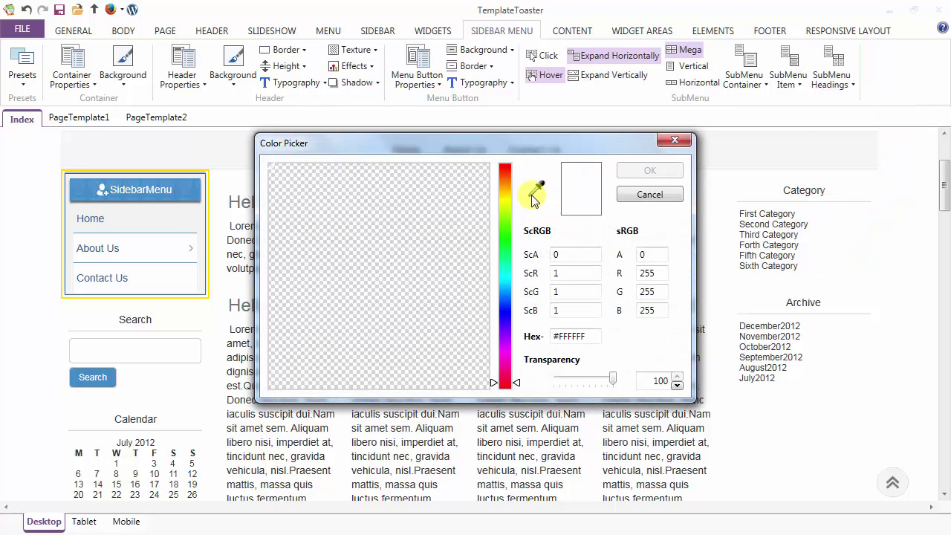
click(533, 193)
click(193, 192)
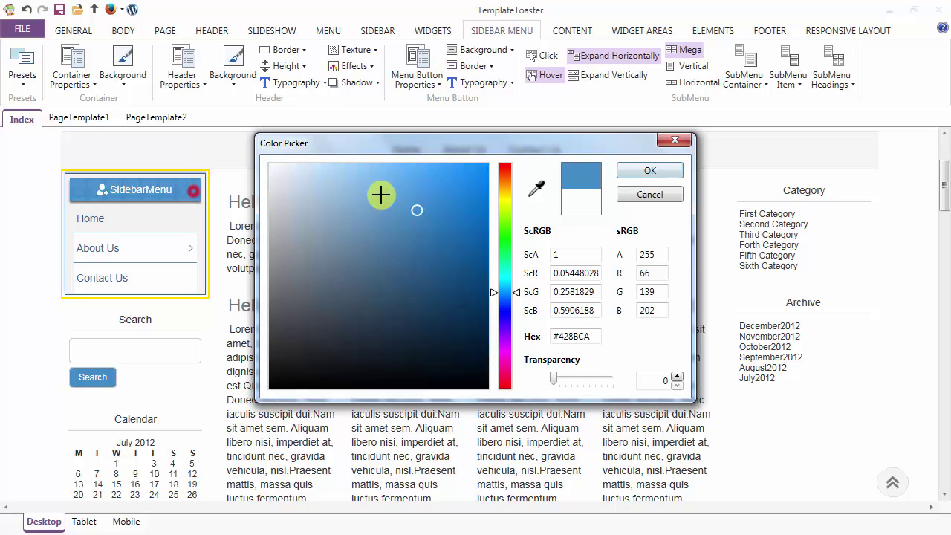
click(624, 170)
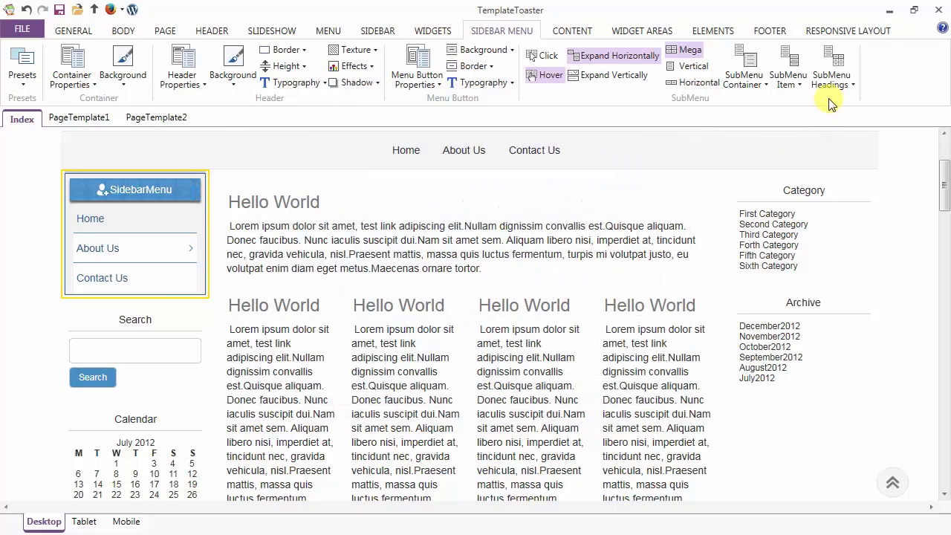
Step: Unlink the margin sides of the submenu headings and set their top and bottom margins to 0
click(838, 72)
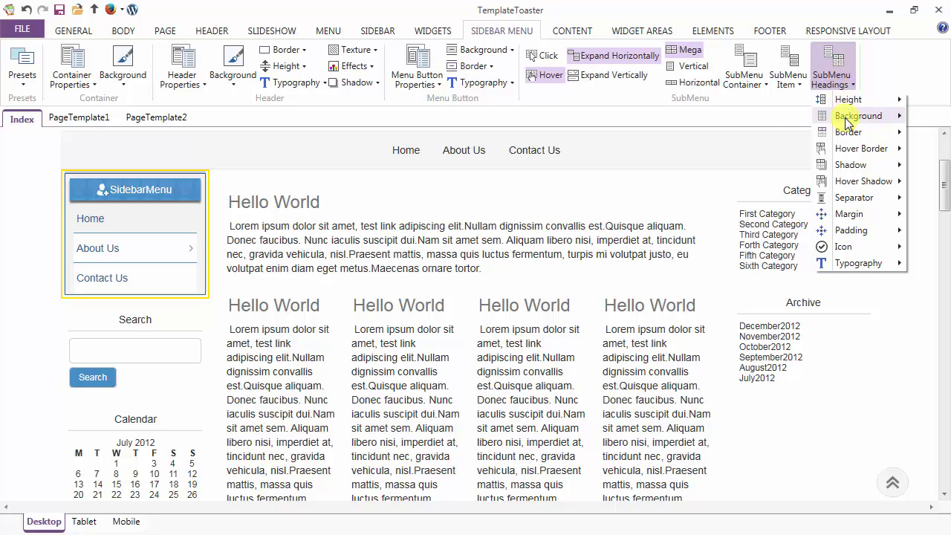
mouse_move(848, 134)
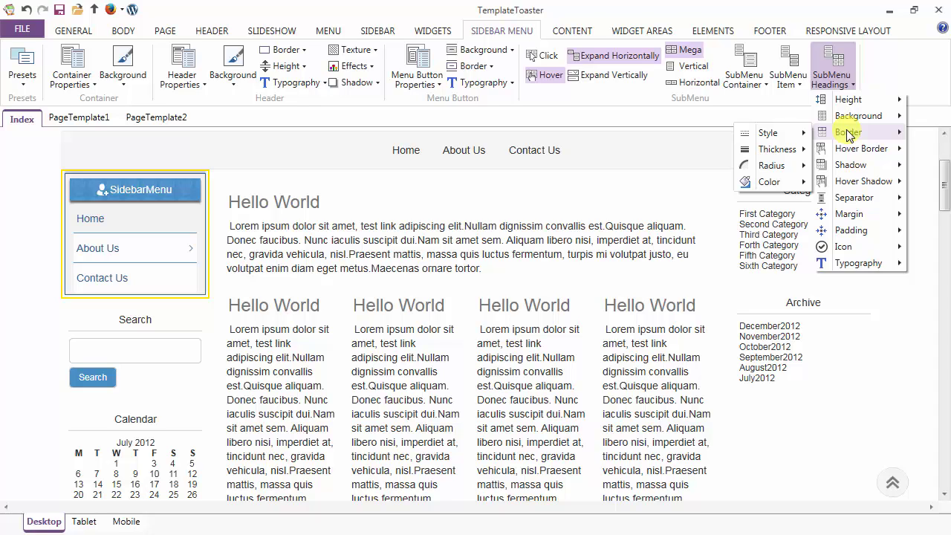
mouse_move(850, 154)
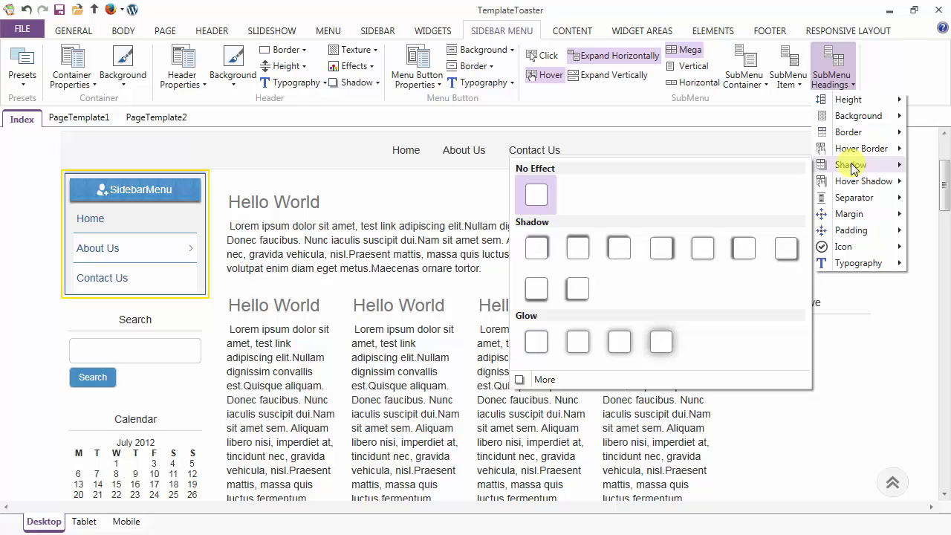
mouse_move(857, 184)
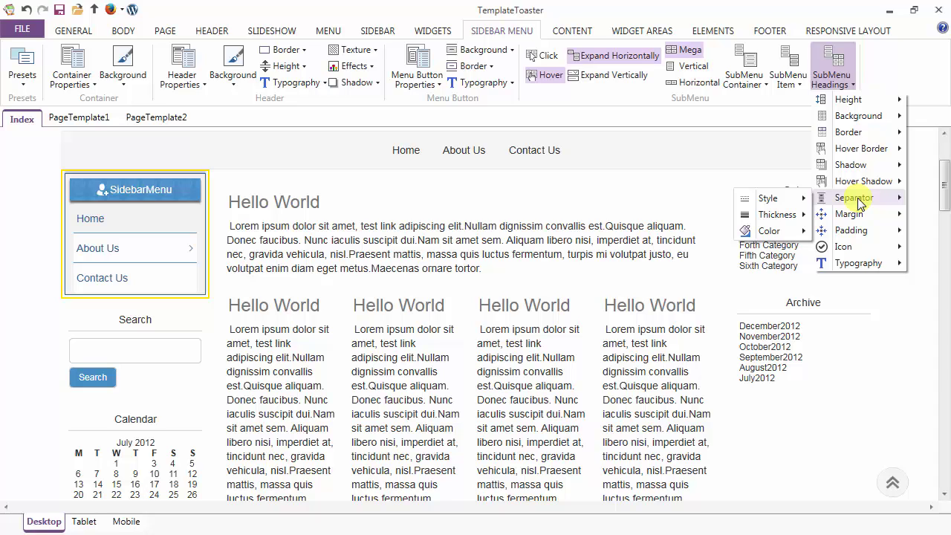
mouse_move(857, 215)
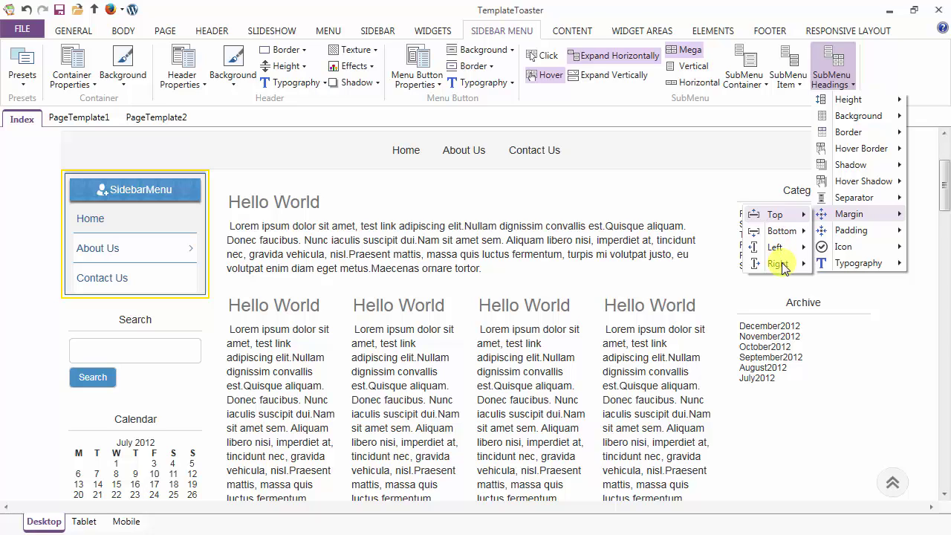
mouse_move(780, 268)
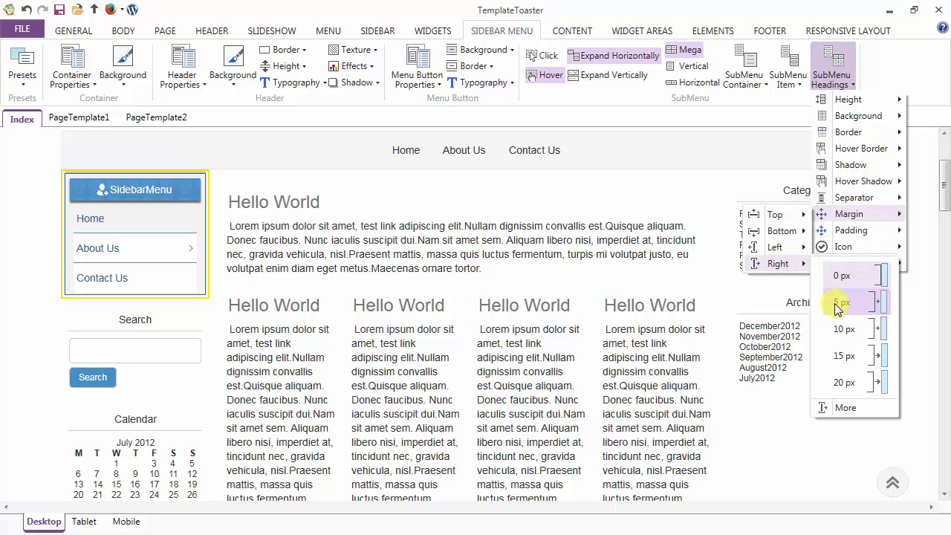
click(839, 408)
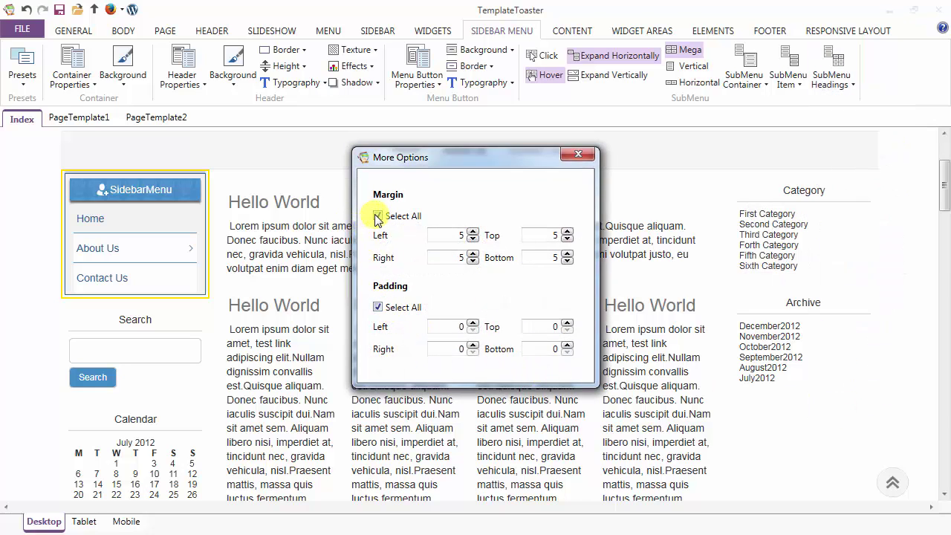
click(378, 215)
click(568, 238)
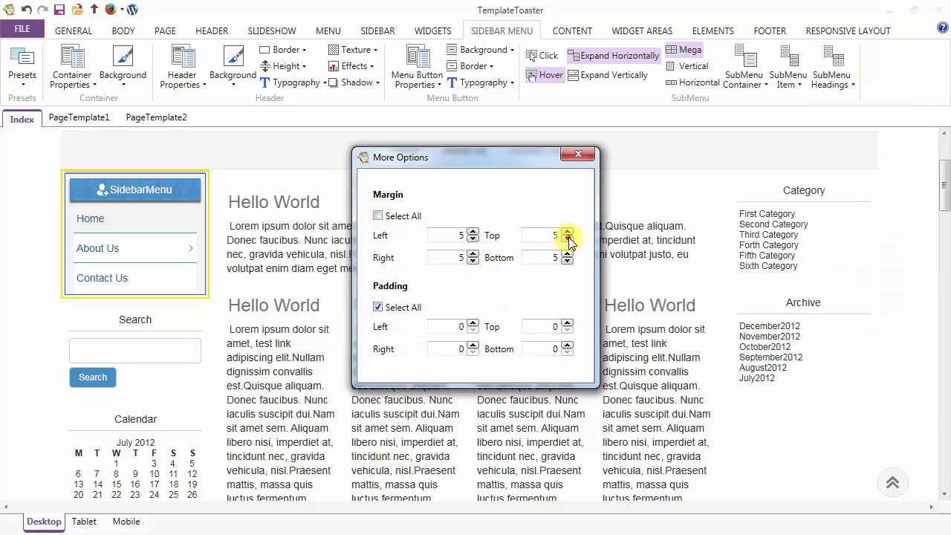
click(568, 238)
click(567, 239)
click(567, 238)
click(567, 239)
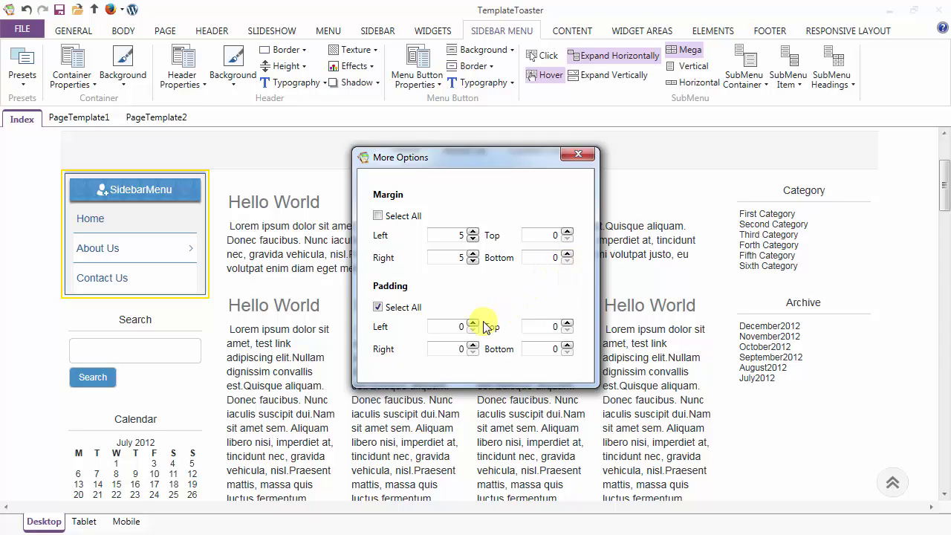
Step: Unlink the padding sides of the submenu headings, set the left padding to 10 and close the spacing options
click(377, 306)
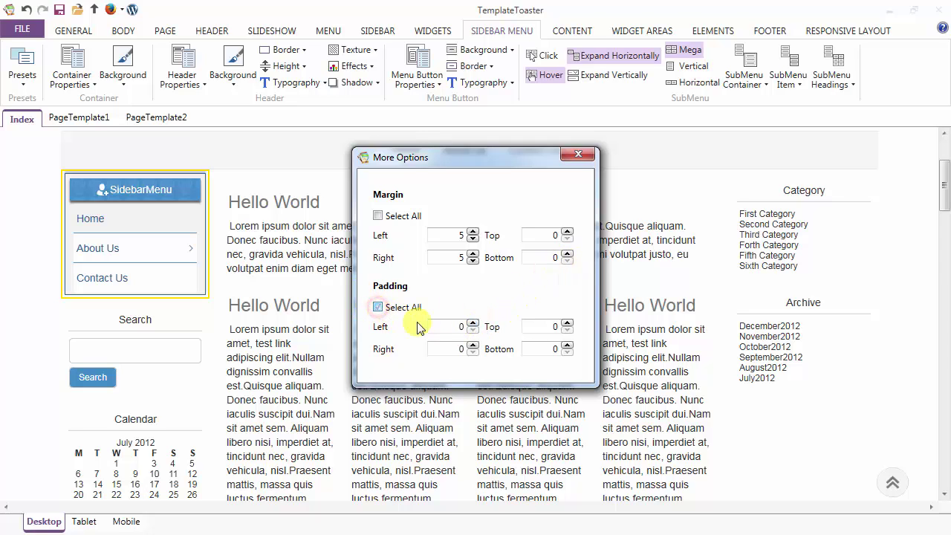
click(473, 324)
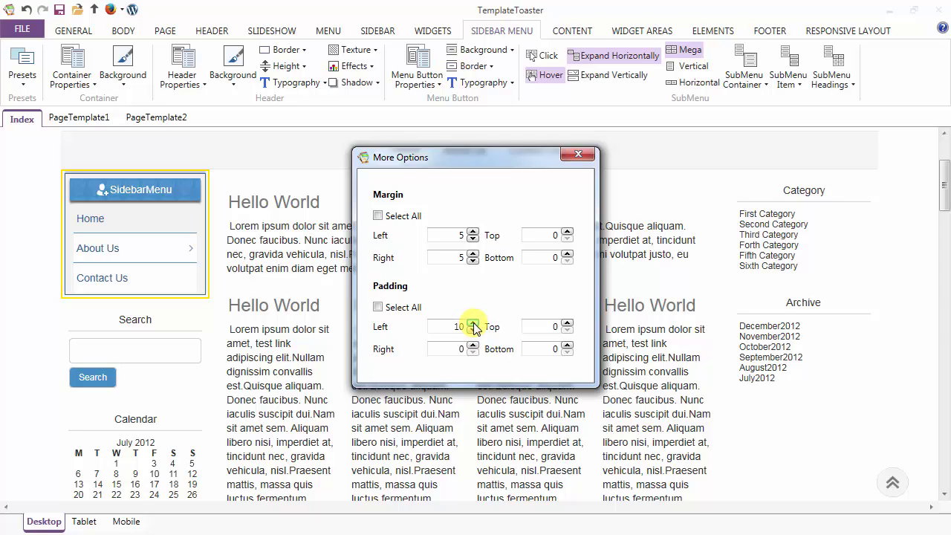
click(587, 158)
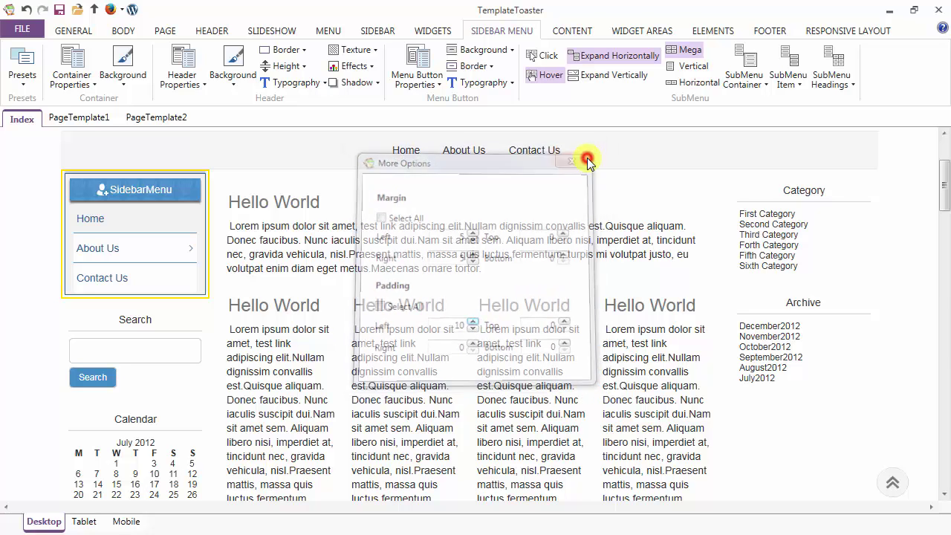
Step: Set the submenu headings' hover text colour to white
click(837, 77)
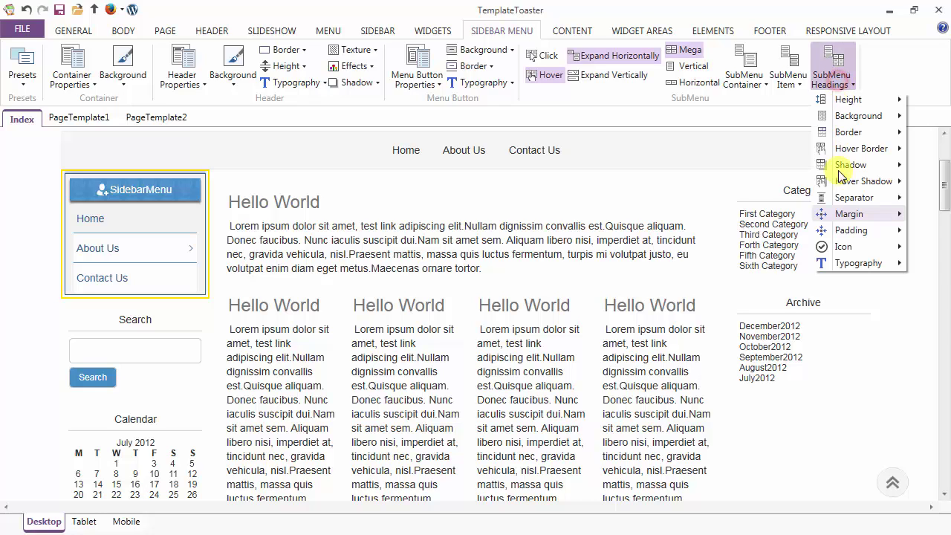
mouse_move(839, 245)
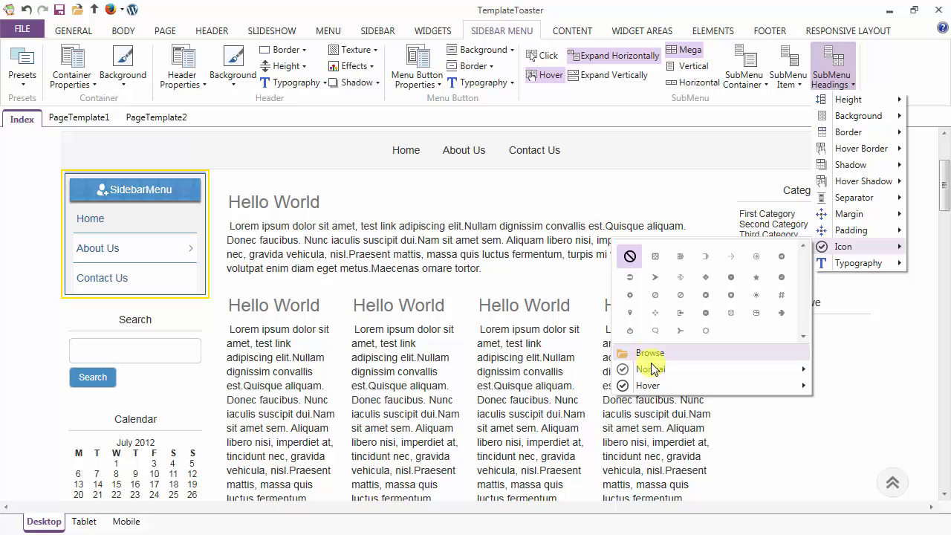
mouse_move(653, 375)
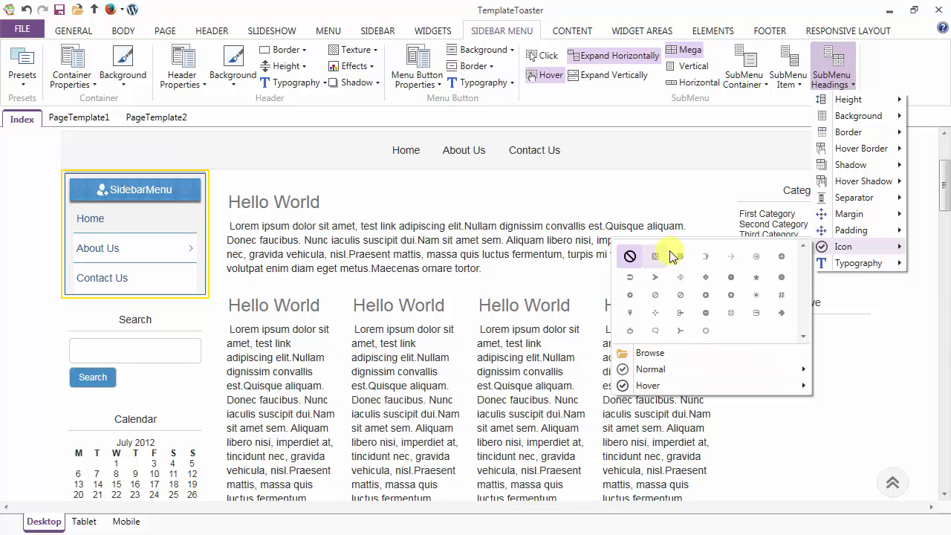
mouse_move(839, 265)
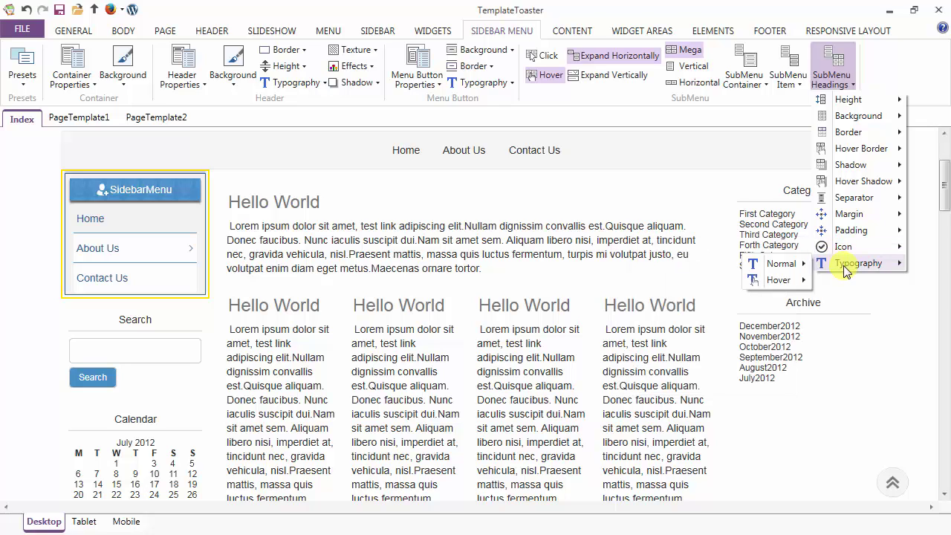
mouse_move(772, 280)
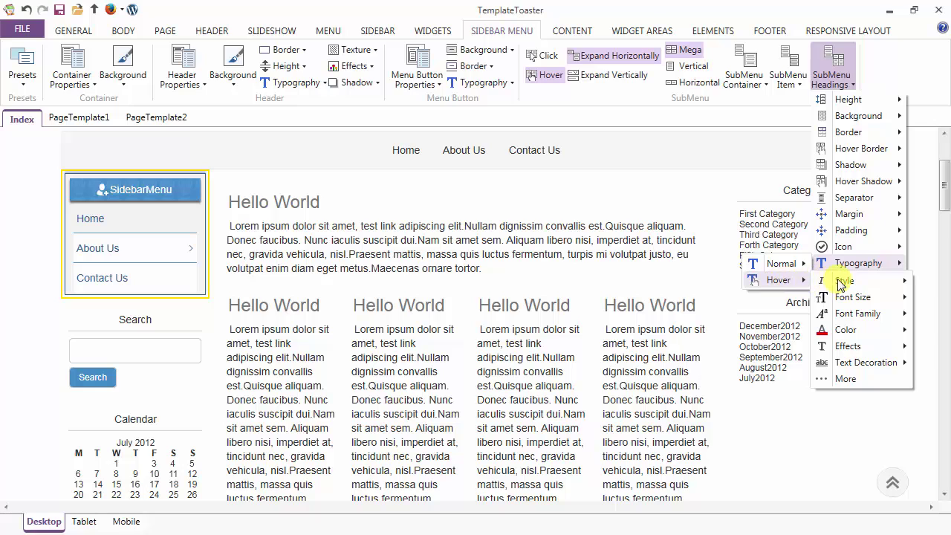
mouse_move(845, 336)
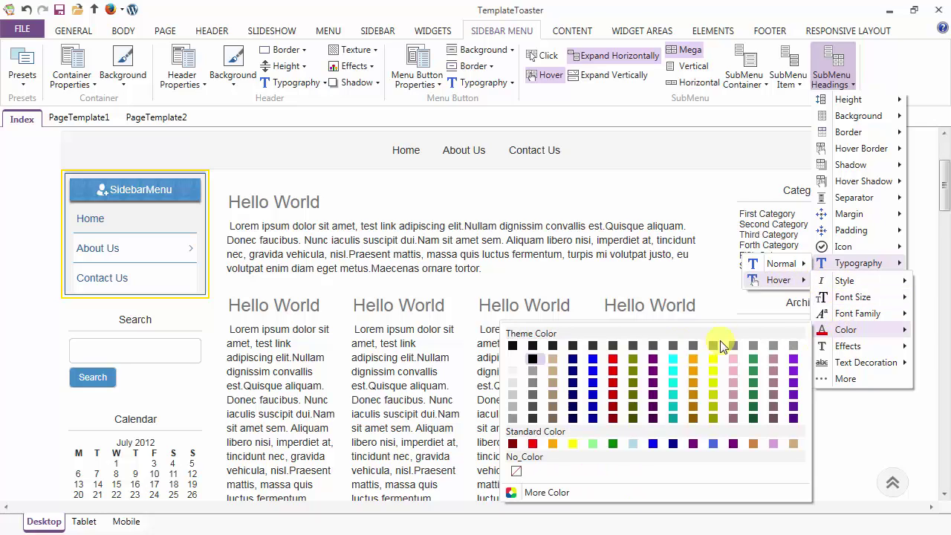
click(513, 362)
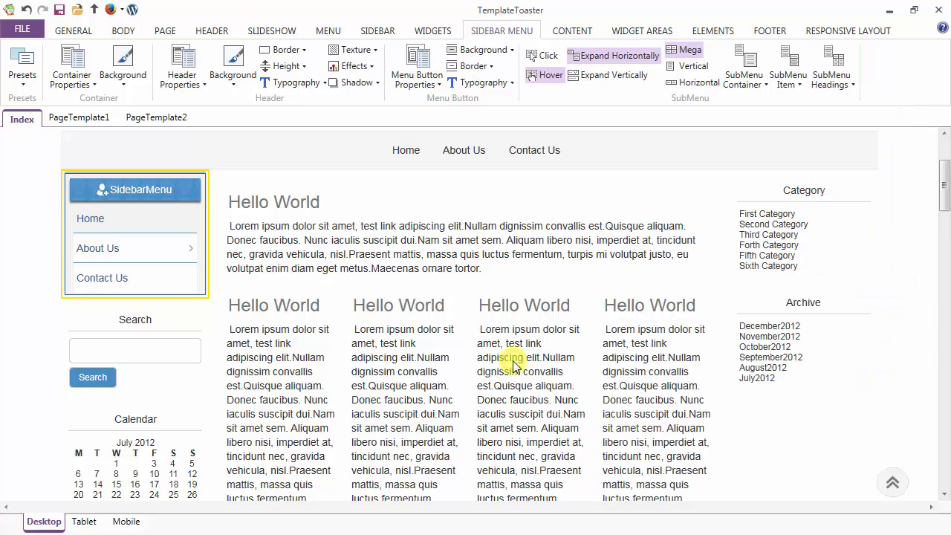
Step: Set the submenu headings' normal text colour to white
click(830, 80)
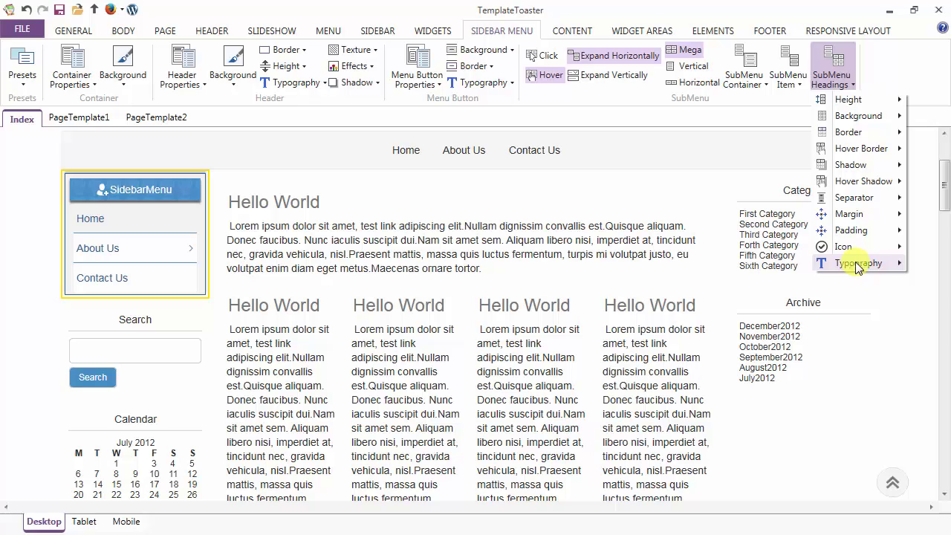
click(892, 266)
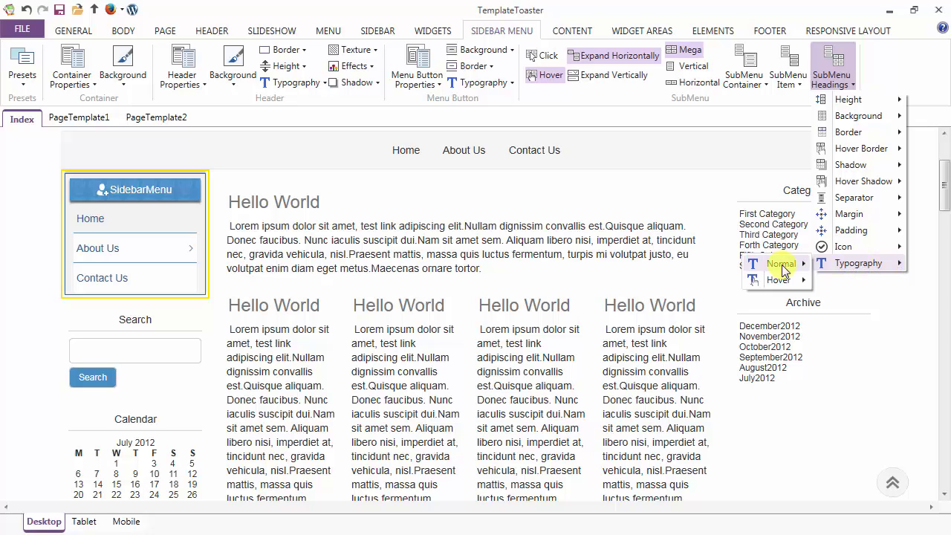
click(795, 265)
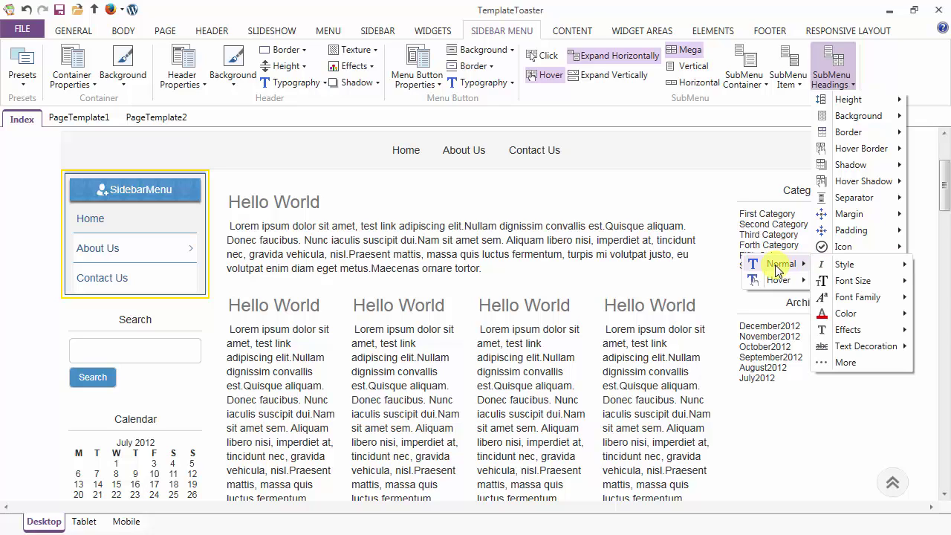
click(847, 313)
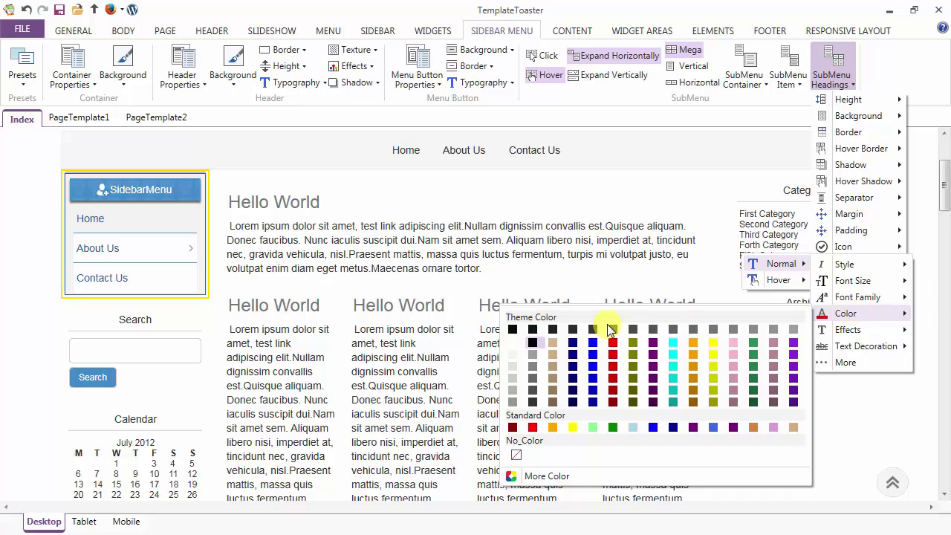
click(513, 344)
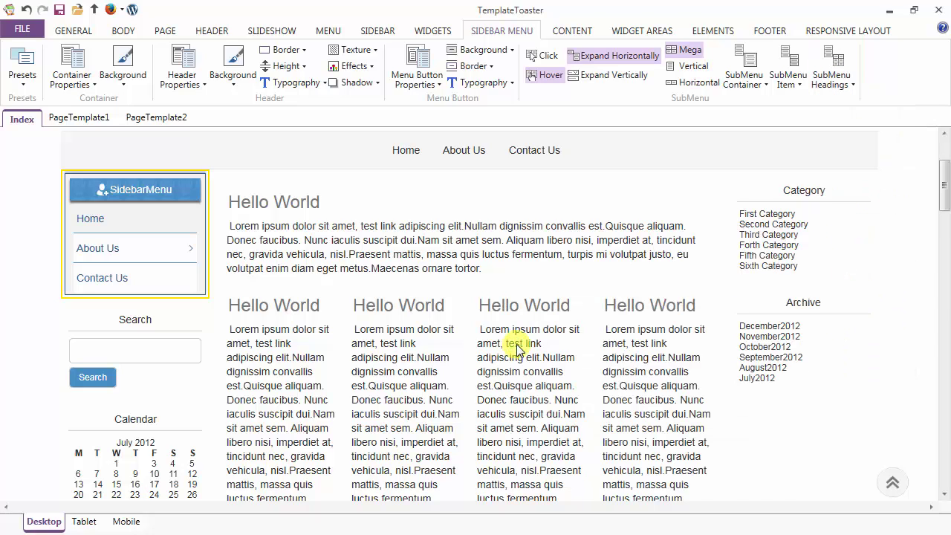
click(828, 84)
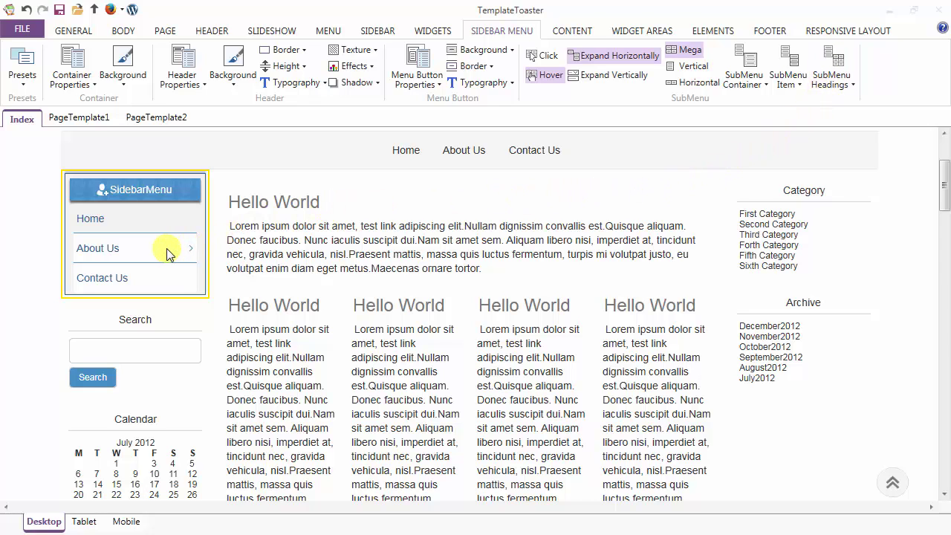
Step: Check the page layout in the tablet view and test opening and closing the sidebar menu's About Us submenu
mouse_move(128, 252)
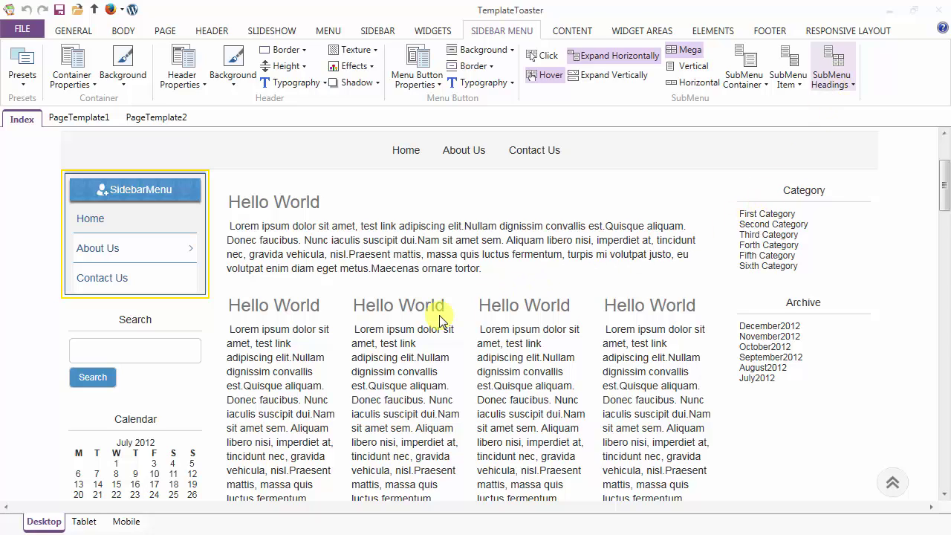
click(84, 522)
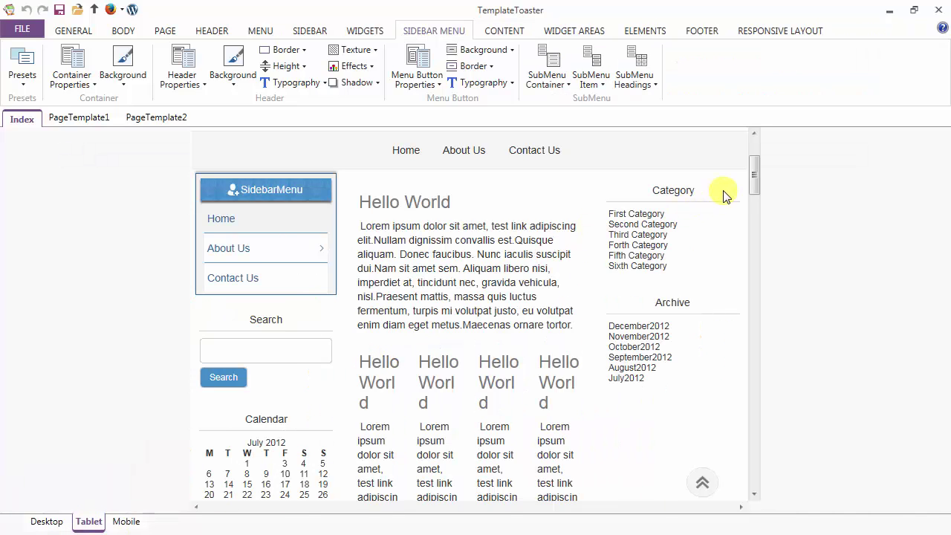
drag(752, 181, 789, 317)
drag(795, 288, 792, 180)
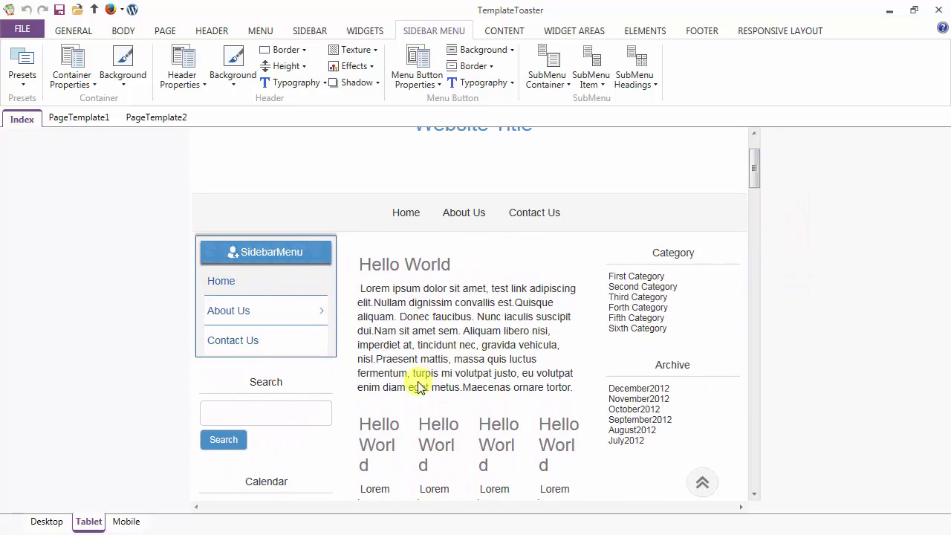
click(308, 315)
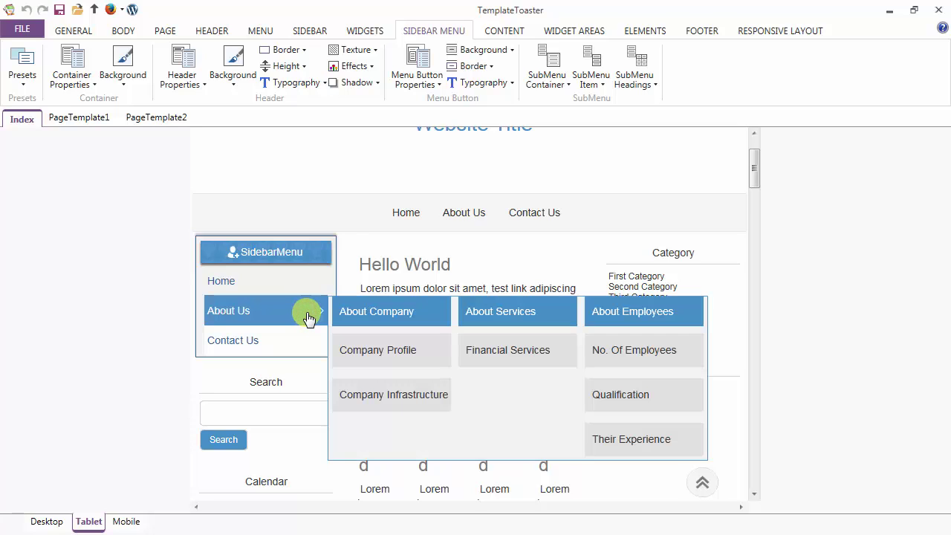
click(309, 316)
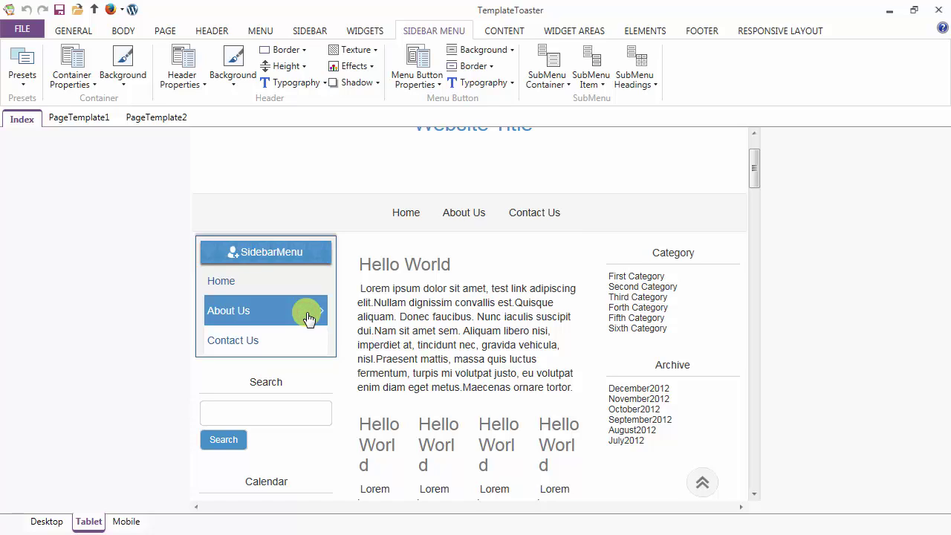
Step: Test the sidebar menu's About Us submenu and its nested items in the mobile view, and return to the desktop view
click(136, 524)
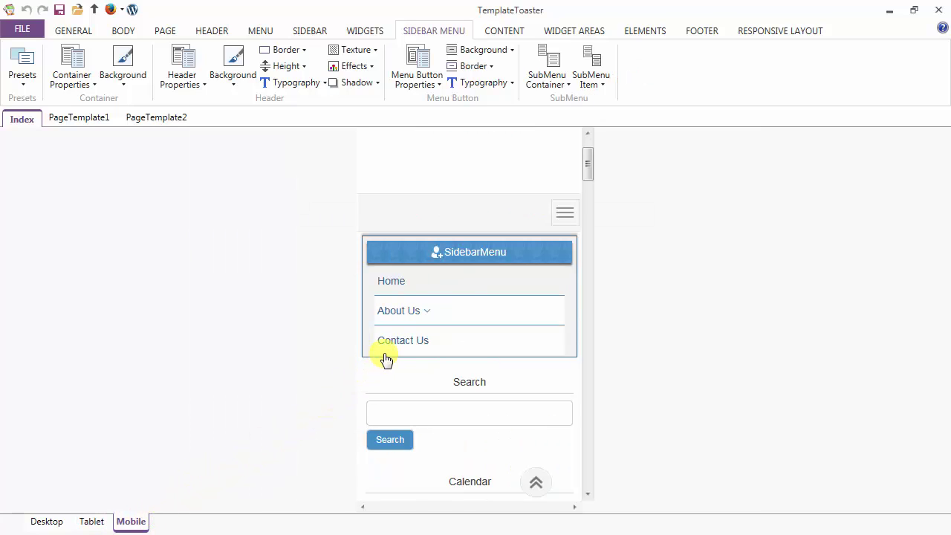
click(431, 311)
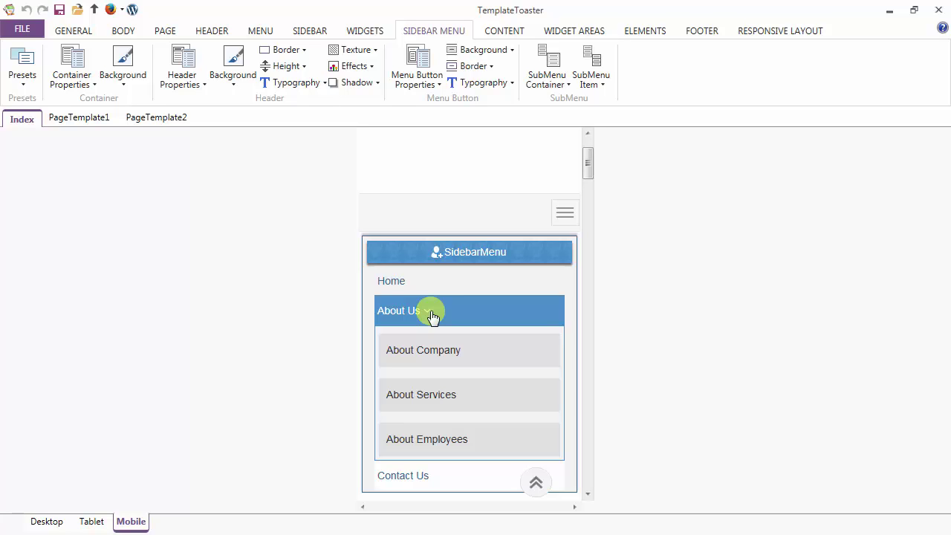
click(443, 354)
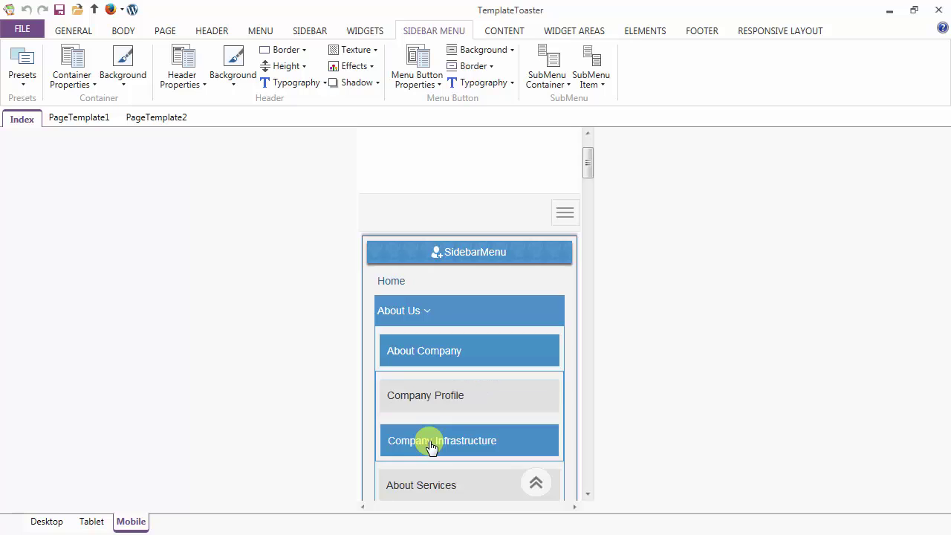
click(419, 485)
click(419, 485)
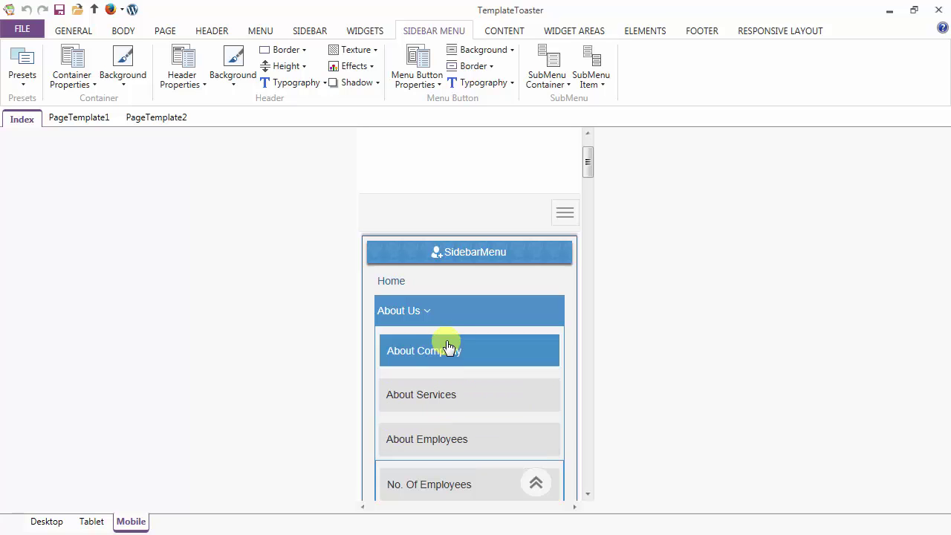
click(456, 315)
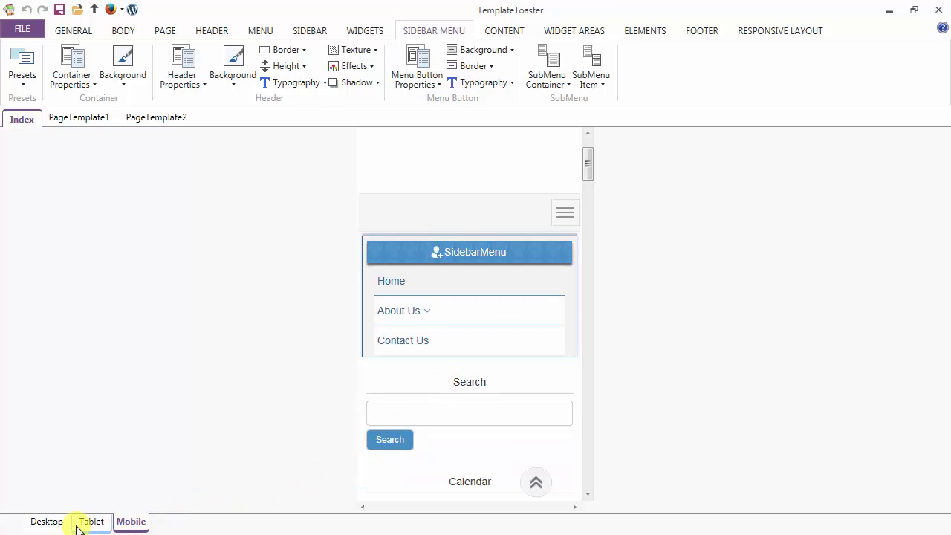
click(48, 524)
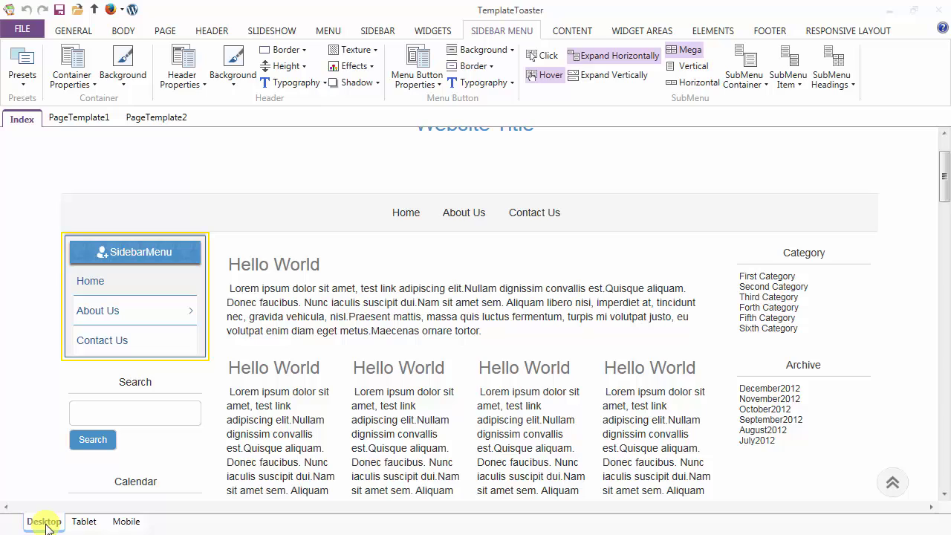